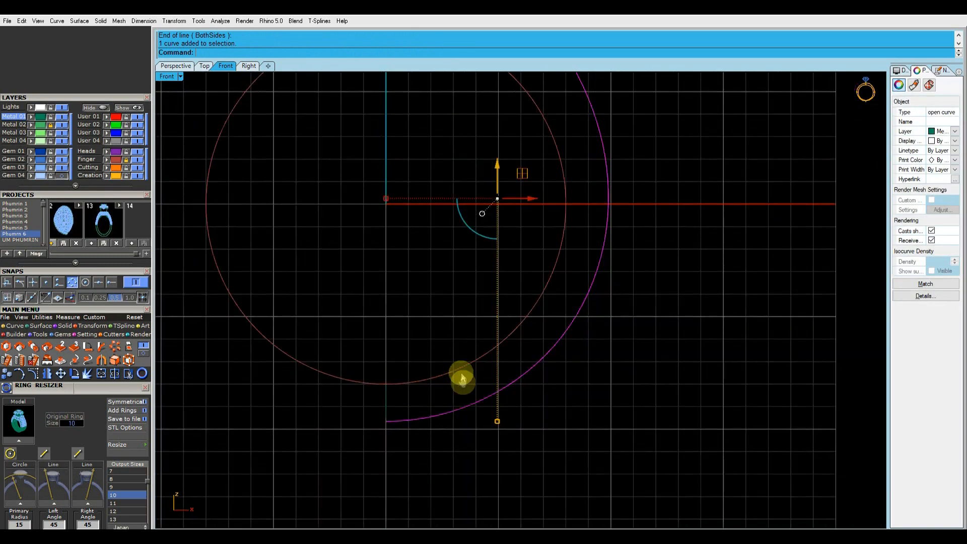
- Turn on the outer shank curve's control points and snap its bottom end point to the short vertical line below the finger circle
scroll(481, 389, "down", 3)
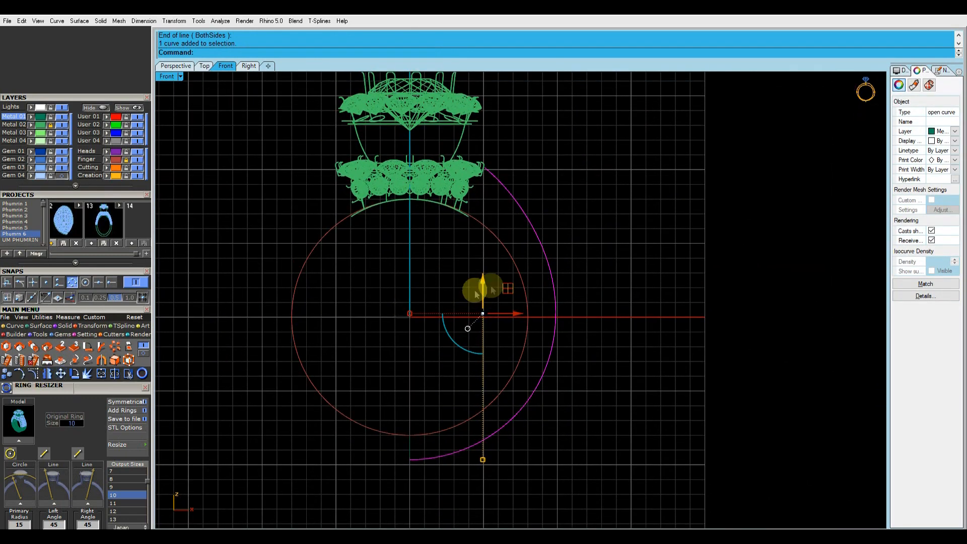
right_click_drag(487, 280, 457, 269)
right_click(458, 269)
key("Return")
left_click(35, 374)
left_click(73, 285)
left_click(110, 282)
scroll(381, 448, "up", 6)
right_click_drag(382, 448, 394, 399)
scroll(395, 398, "up", 6)
scroll(354, 302, "down", 3)
scroll(391, 417, "up", 3)
left_click(394, 415)
- Adjust the control points along the lower part of the shank curve to smooth its flow around the finger circle
scroll(456, 388, "down", 3)
left_click_drag(585, 441, 584, 440)
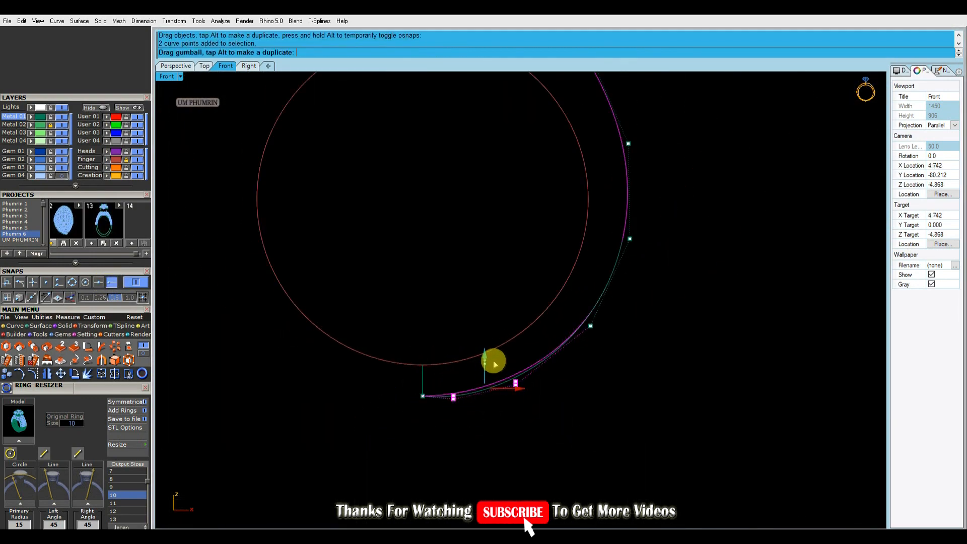
scroll(536, 351, "down", 3)
scroll(534, 361, "up", 2)
left_click_drag(529, 341, 573, 377)
left_click_drag(543, 335, 544, 333)
left_click_drag(552, 266, 593, 304)
left_click_drag(574, 269, 575, 268)
key("Escape")
key("Escape")
- Turn off the control points and rebuild the shank curve
right_click_drag(639, 270, 632, 348)
scroll(492, 184, "up", 6)
left_click_drag(548, 212, 522, 247)
scroll(521, 241, "down", 7)
right_click(530, 283)
key("Return")
left_click(133, 346)
left_click(268, 54)
type("Re")
key("Return")
key("Return")
key("Return")
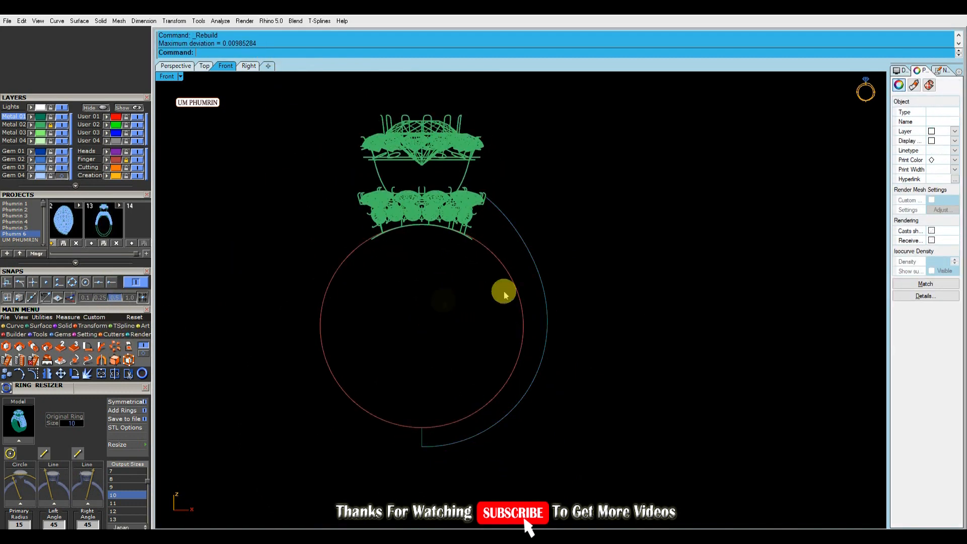
- Set the Front view to Shaded display and turn on the rebuilt shank curve's control points
left_click(541, 299)
left_click(180, 76)
left_click(236, 36)
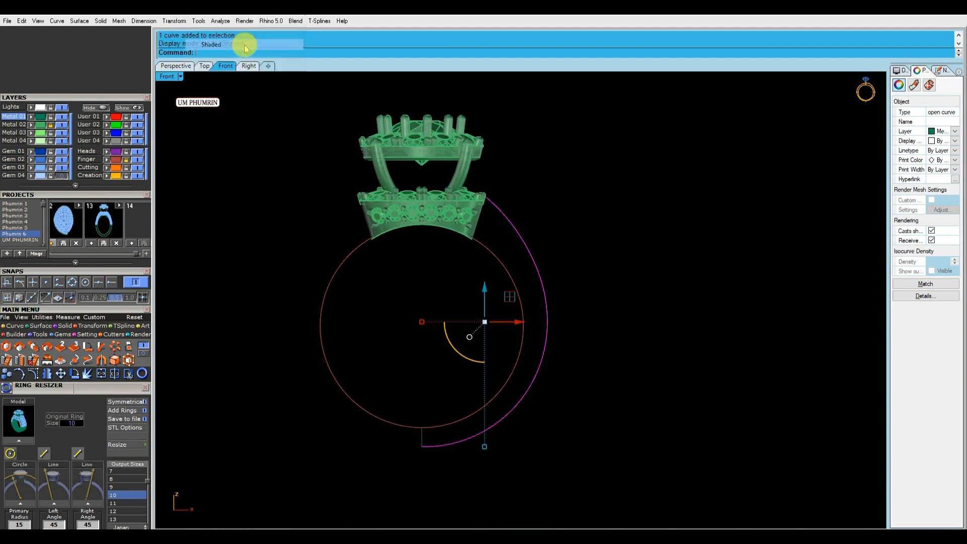
scroll(501, 207, "up", 3)
left_click(40, 373)
scroll(399, 232, "down", 3)
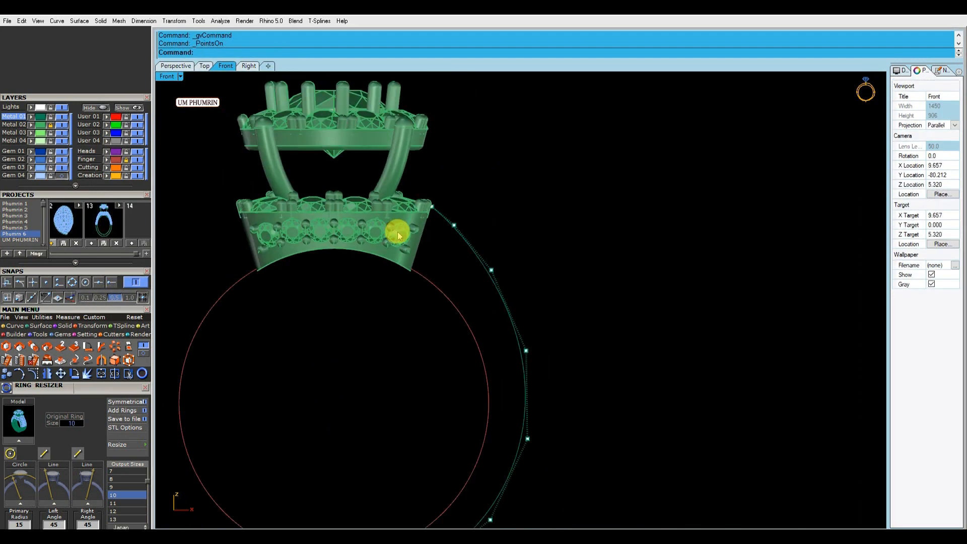
left_click(51, 125)
scroll(495, 172, "up", 4)
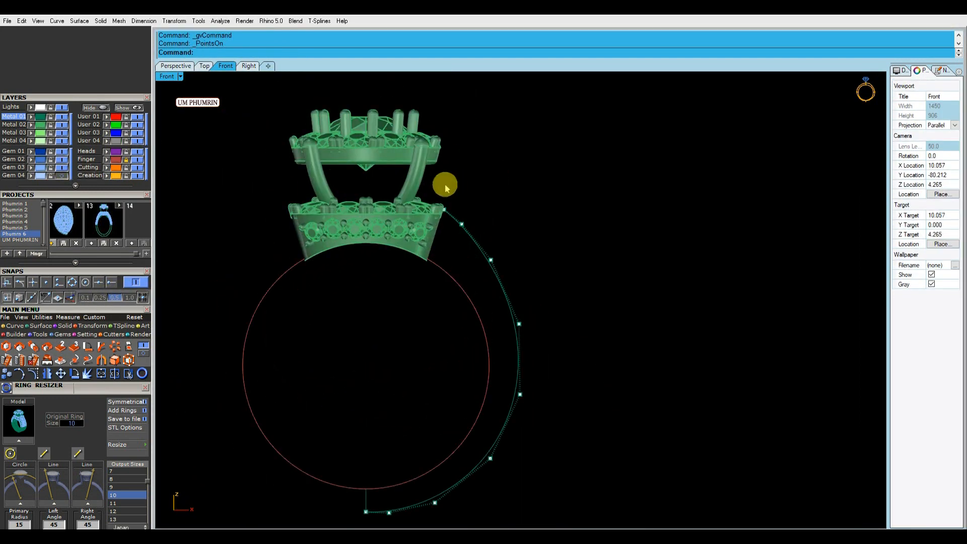
- Nudge the shank curve's control point closest to the upper corner of the ring head's base
scroll(439, 189, "up", 4)
left_click_drag(438, 191, 477, 247)
scroll(473, 242, "up", 4)
left_click_drag(478, 207, 469, 214)
left_click(526, 208)
- Adjust the upper side control points of the shank curve just below the ring head
scroll(526, 209, "down", 5)
left_click_drag(529, 234, 611, 324)
scroll(539, 272, "up", 4)
left_click(597, 253)
scroll(606, 263, "down", 5)
scroll(573, 305, "up", 2)
left_click_drag(572, 276, 572, 274)
left_click(612, 262)
- Adjust the shank curve's control points at mid-height and on its lower side to even out the curvature
scroll(612, 260, "down", 2)
right_click_drag(612, 259, 596, 227)
left_click_drag(543, 325, 580, 361)
scroll(568, 326, "up", 2)
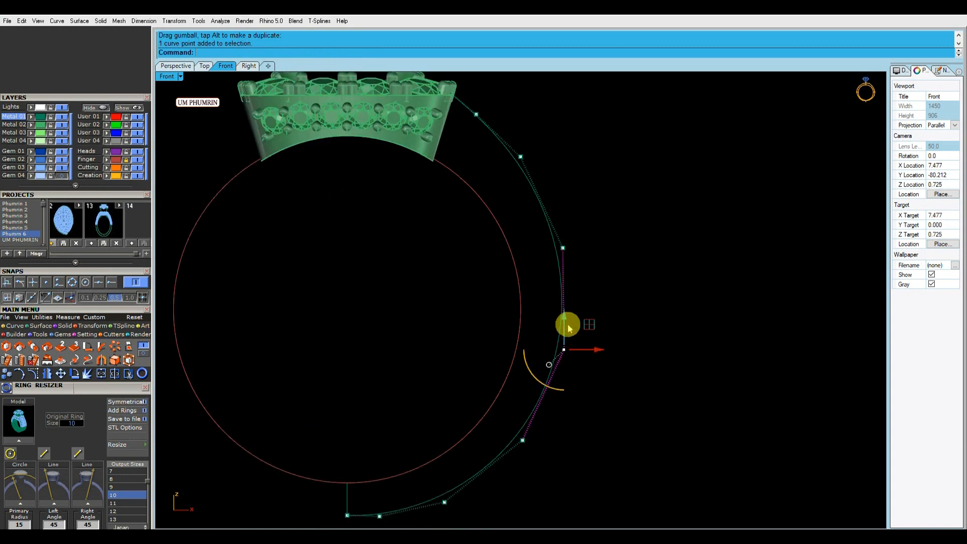
left_click_drag(573, 317, 573, 318)
scroll(607, 328, "down", 2)
left_click_drag(537, 378, 565, 410)
scroll(551, 376, "up", 2)
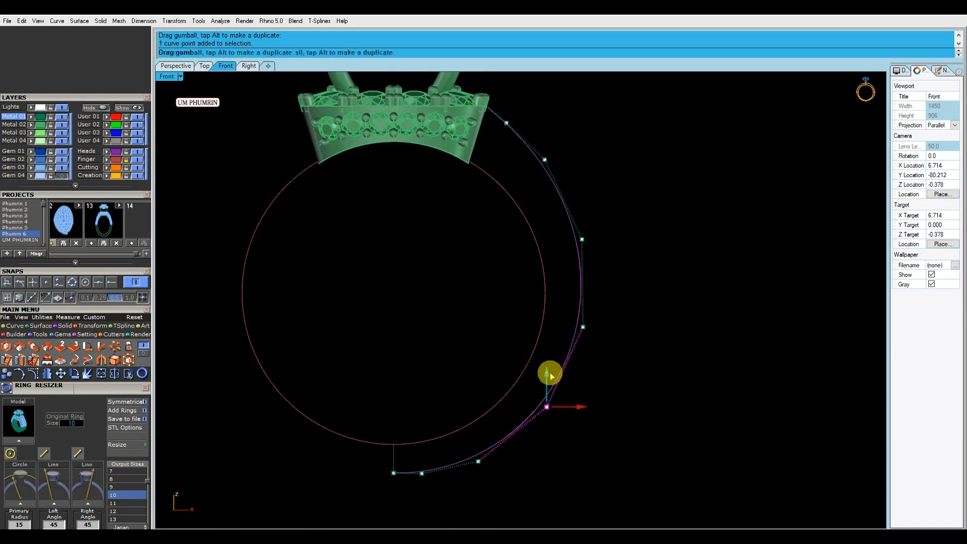
- Rebuild the edited shank curve again with its control points turned off
scroll(554, 343, "down", 2)
left_click(576, 375)
left_click(557, 362)
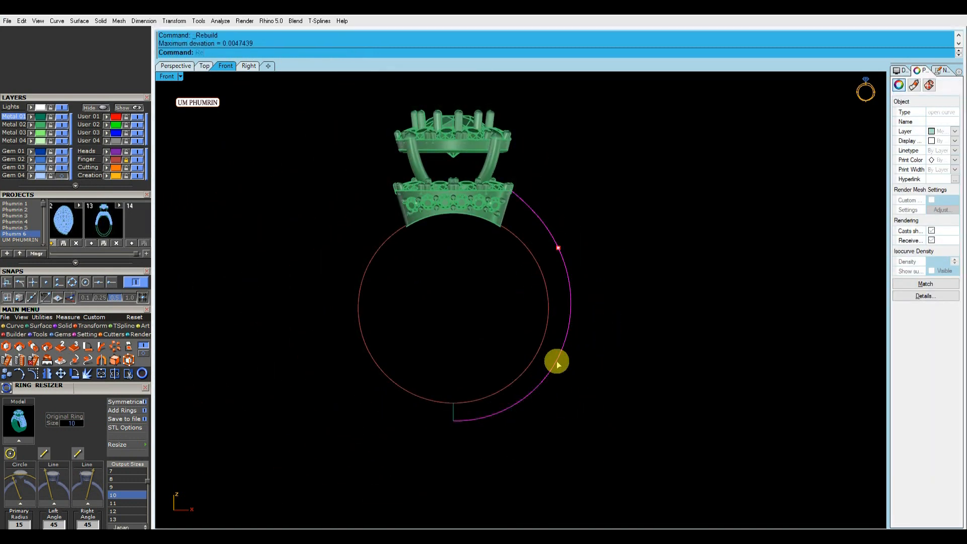
left_click(606, 358)
- Mirror the shank curve across the ring's vertical axis with history so the copy follows edits
left_click(557, 334)
key("F4")
left_click(659, 325)
right_click_drag(659, 325, 629, 321)
left_click_drag(546, 271, 527, 260)
- Turn on the original shank curve's control points and nudge the one nearest the ring head
left_click(35, 373)
scroll(502, 199, "up", 8)
left_click_drag(476, 169, 512, 220)
scroll(498, 196, "up", 6)
left_click_drag(502, 188, 500, 186)
left_click_drag(472, 151, 472, 150)
left_click(545, 151)
- Nudge the second control point below the ring head and turn the curve's control points off
scroll(545, 151, "down", 6)
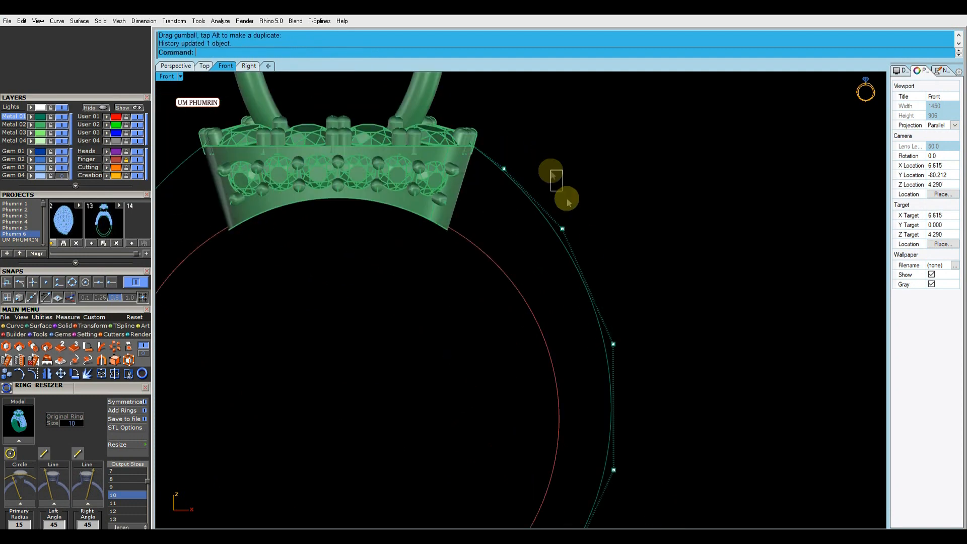
left_click_drag(564, 205, 563, 202)
left_click(615, 198)
scroll(604, 201, "down", 4)
key("Escape")
scroll(600, 208, "down", 2)
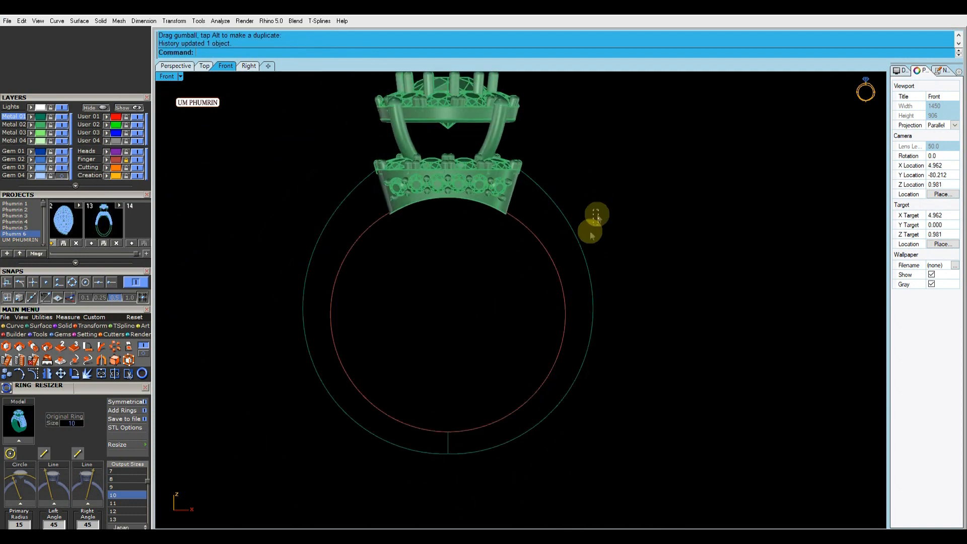
- Rebuild the original half of the mirrored shank outline
left_click_drag(599, 234, 578, 260)
key("ctrl+r")
key("Return")
left_click(610, 246)
scroll(614, 243, "down", 6)
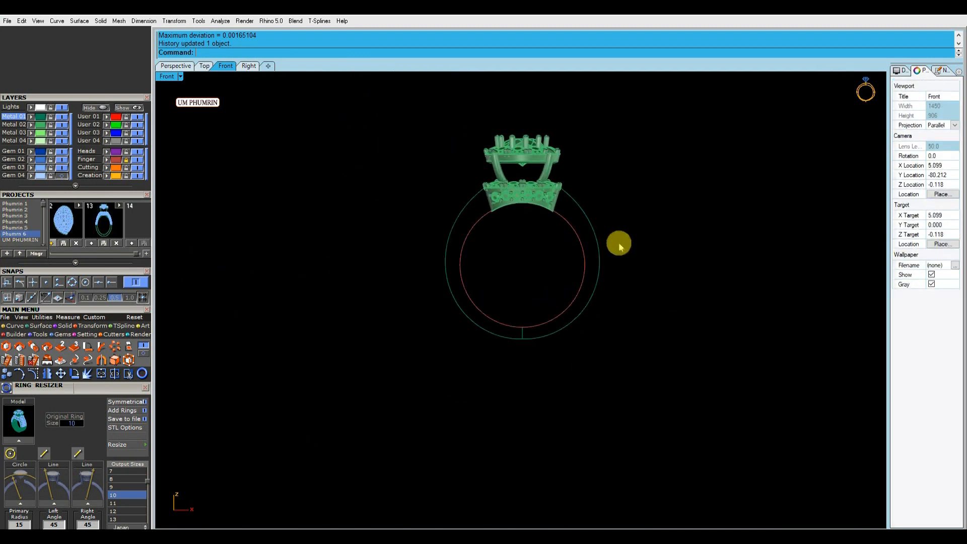
- Measure the gap between the finger circle and the outer shank curve at the ring's side with an aligned dimension
right_click_drag(615, 243, 602, 266)
type("d")
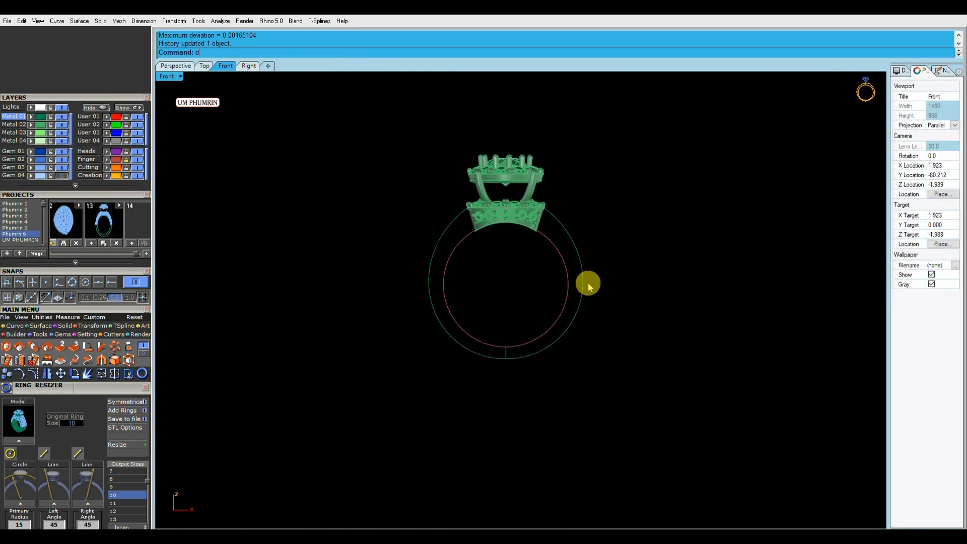
type("a")
key("Return")
scroll(569, 283, "up", 4)
left_click(59, 282)
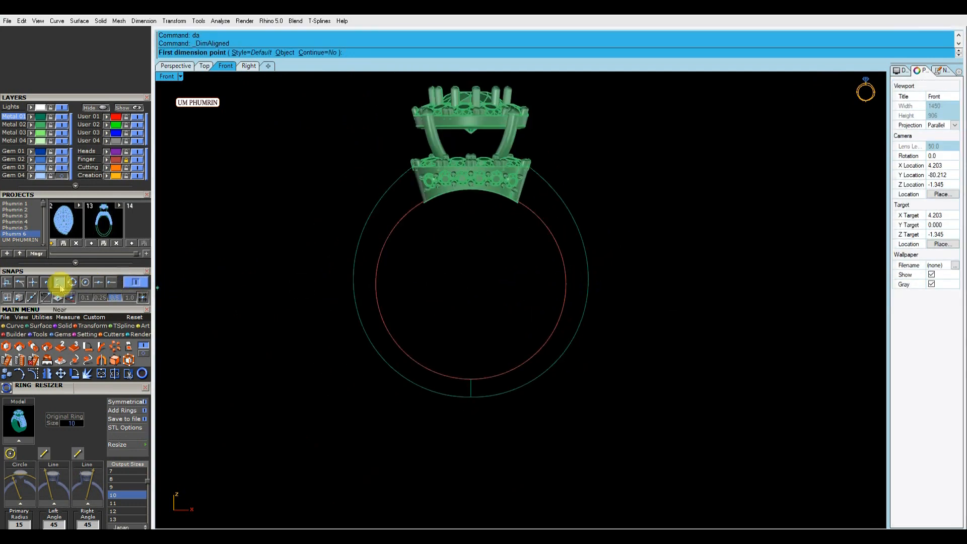
scroll(569, 286, "up", 2)
left_click(569, 295)
left_click(596, 292)
scroll(586, 287, "down", 4)
scroll(574, 281, "up", 2)
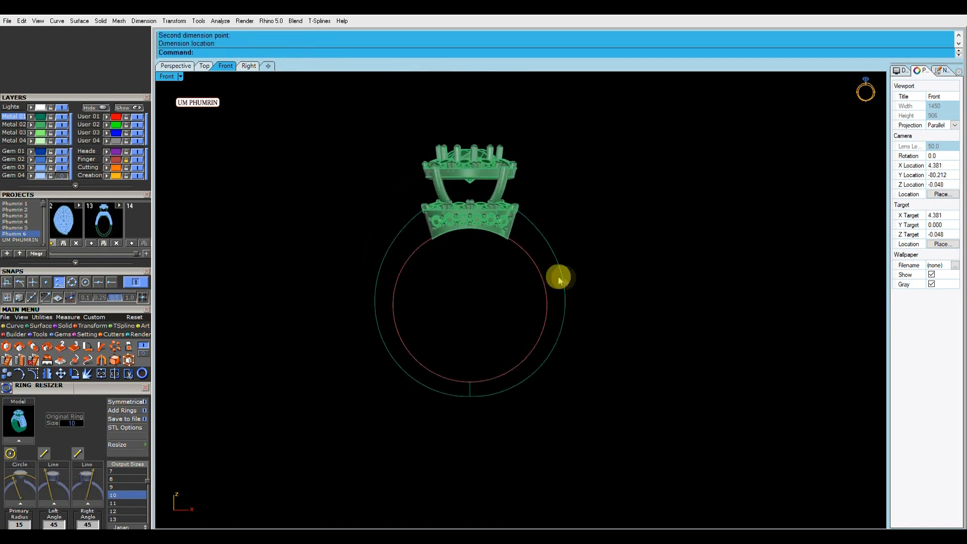
- Shift the two upper side control points of the original shank curve slightly horizontally
left_click(559, 279)
scroll(558, 280, "up", 1)
left_click(35, 375)
scroll(544, 247, "up", 2)
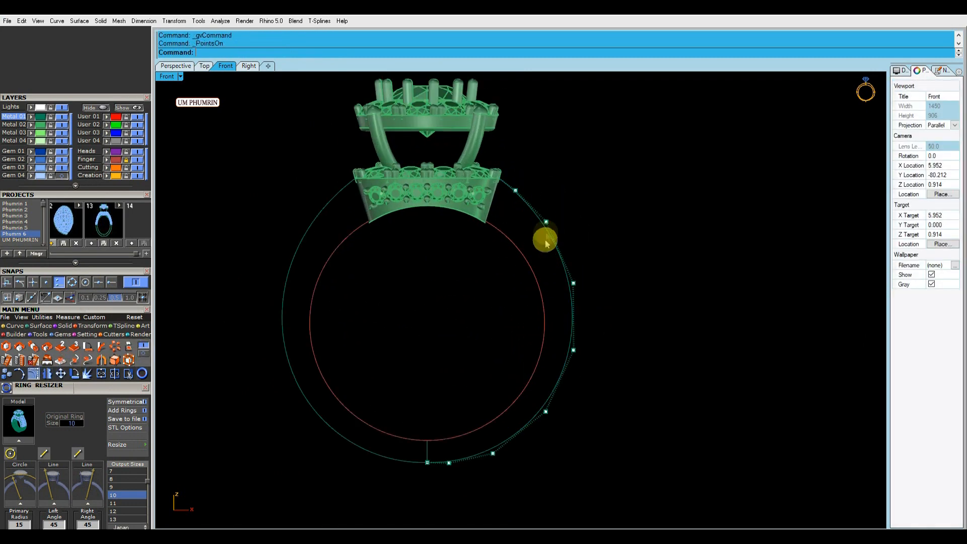
left_click_drag(596, 295, 535, 214)
scroll(560, 229, "up", 6)
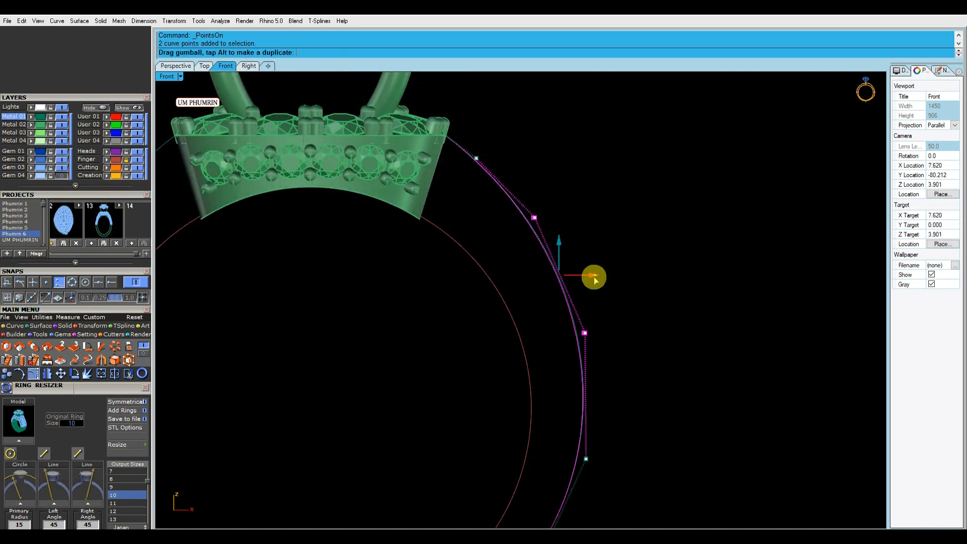
left_click_drag(594, 278, 595, 278)
left_click(619, 274)
scroll(599, 250, "down", 6)
key("Escape")
scroll(597, 249, "down", 6)
right_click_drag(597, 249, 585, 264)
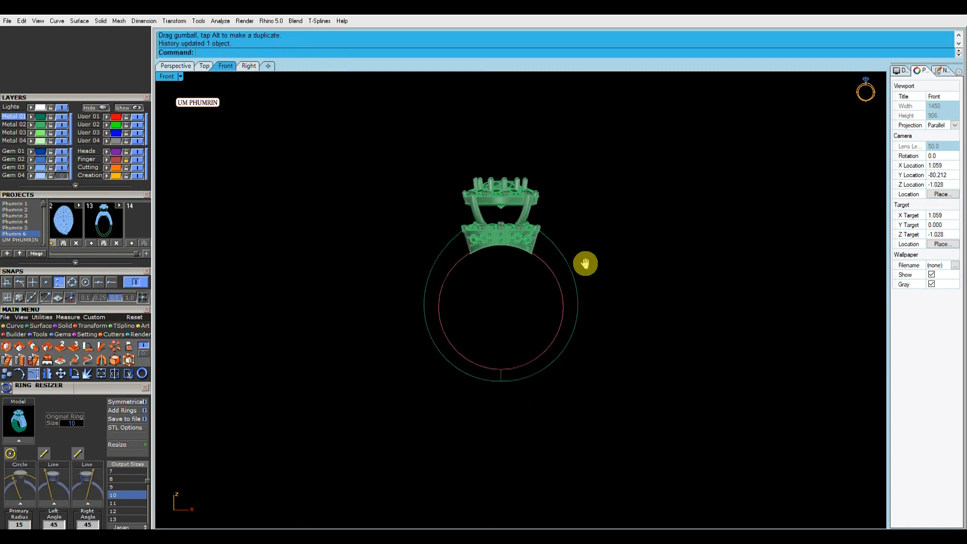
- Turn on the shank curve's control points and adjust the two on its lower side vertically
scroll(563, 353, "up", 2)
left_click(562, 352)
key("F10")
scroll(539, 367, "up", 4)
left_click_drag(501, 313, 606, 400)
scroll(546, 347, "up", 4)
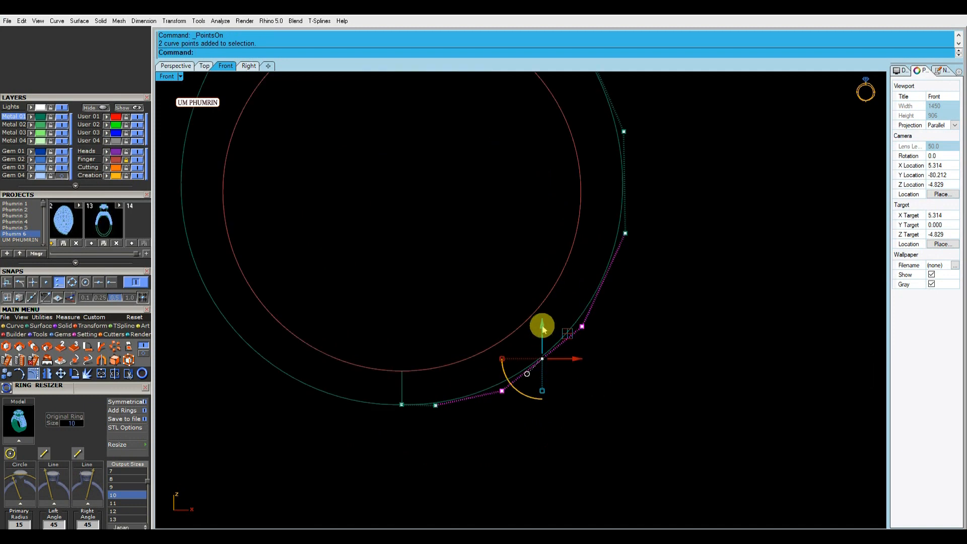
- Fine-tune the control points nearest the bottom of the shank curve vertically, one at a time
left_click(435, 405)
scroll(446, 356, "up", 5)
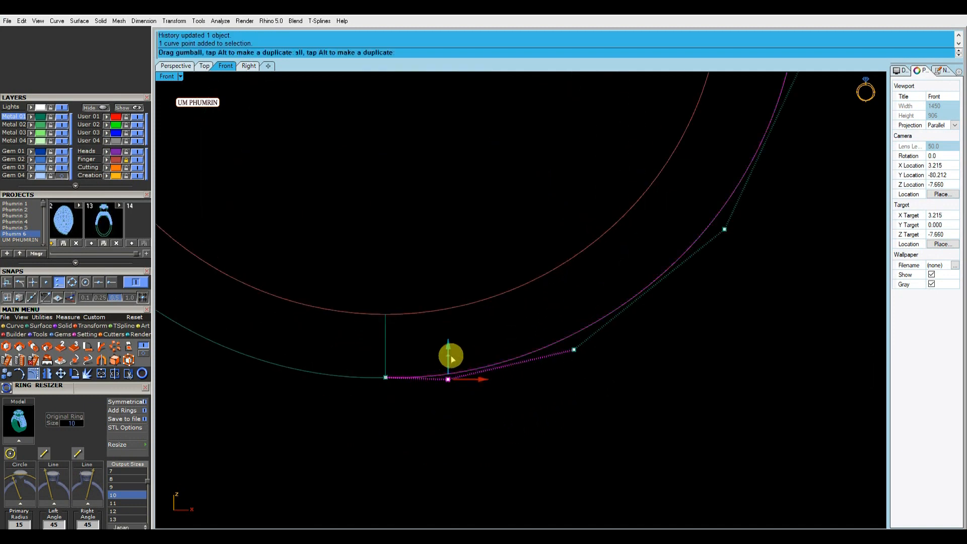
left_click(574, 347)
left_click_drag(575, 330, 578, 328)
left_click(498, 309)
left_click_drag(419, 346, 446, 357)
scroll(458, 361, "up", 2)
left_click(538, 314)
scroll(537, 314, "down", 5)
right_click_drag(550, 349, 547, 400)
scroll(525, 391, "down", 5)
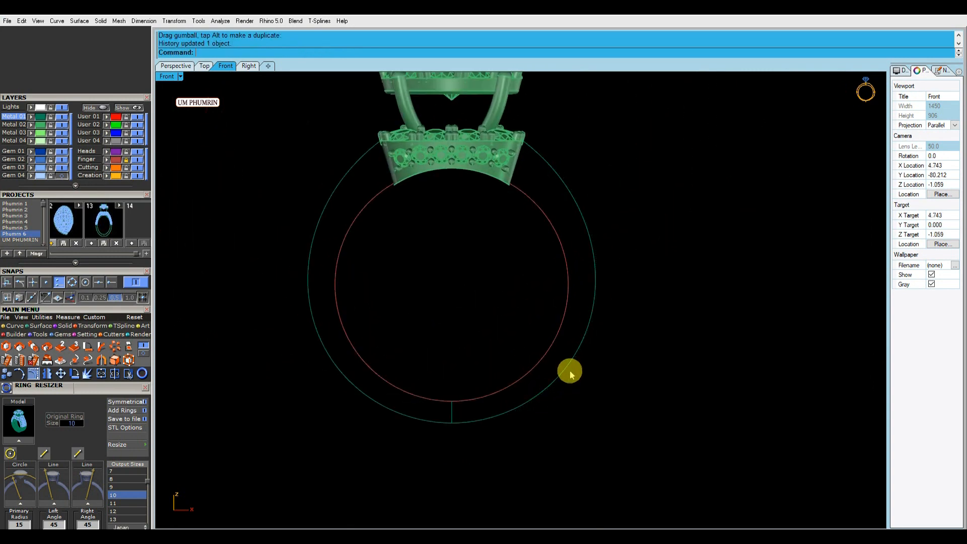
- Draw a horizontal line from the origin (0) outward past the original side of the shank curve
type("l")
key("Return")
type("0")
key("Return")
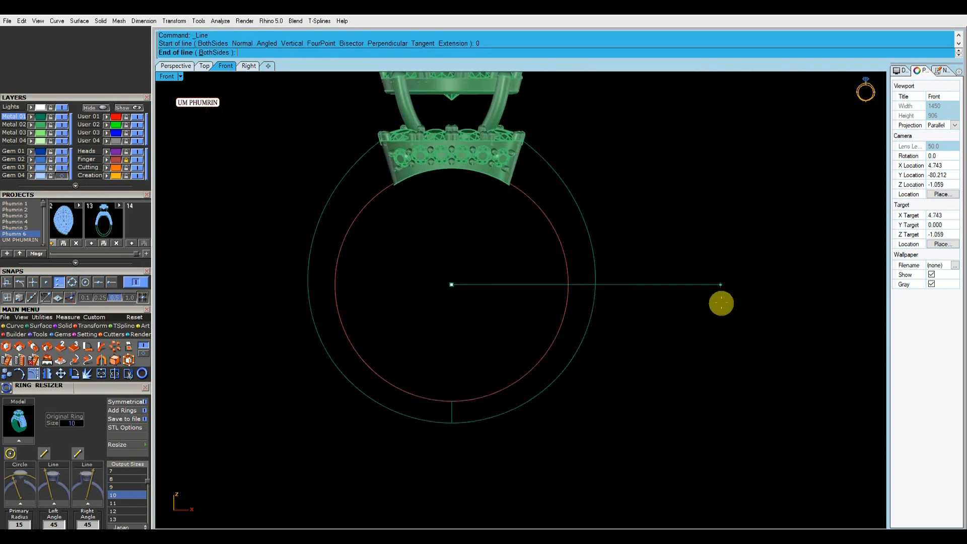
left_click(721, 306)
- Trim off the shank curve below the horizontal line and delete both the cutting line and the mirrored curve
left_click_drag(724, 314, 635, 236)
type("tr")
key("Return")
left_click_drag(628, 317, 587, 298)
key("Return")
key("Delete")
left_click(309, 275)
key("Delete")
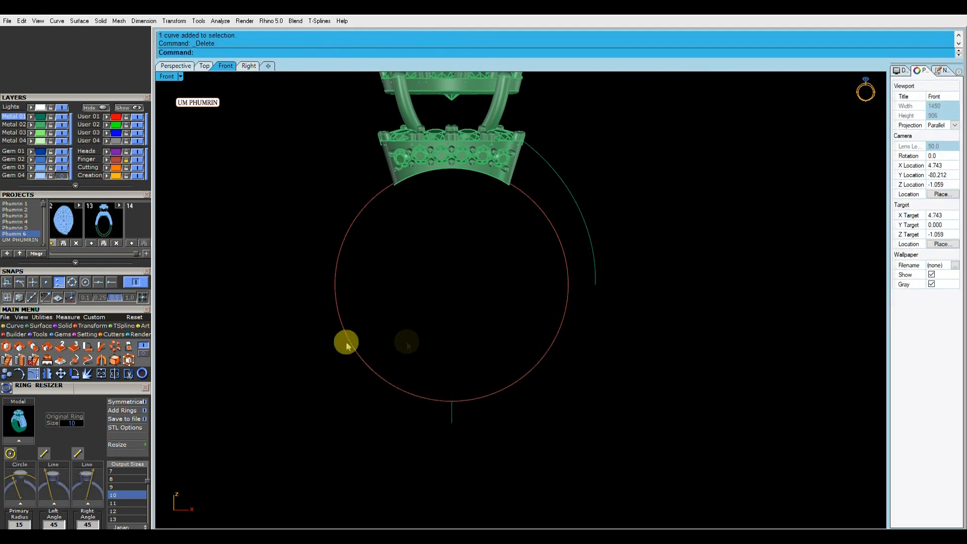
- Draw a start-end-direction arc from the bottom of the short vertical line to the trimmed shank curve's lower end
left_click(15, 326)
left_click(99, 346)
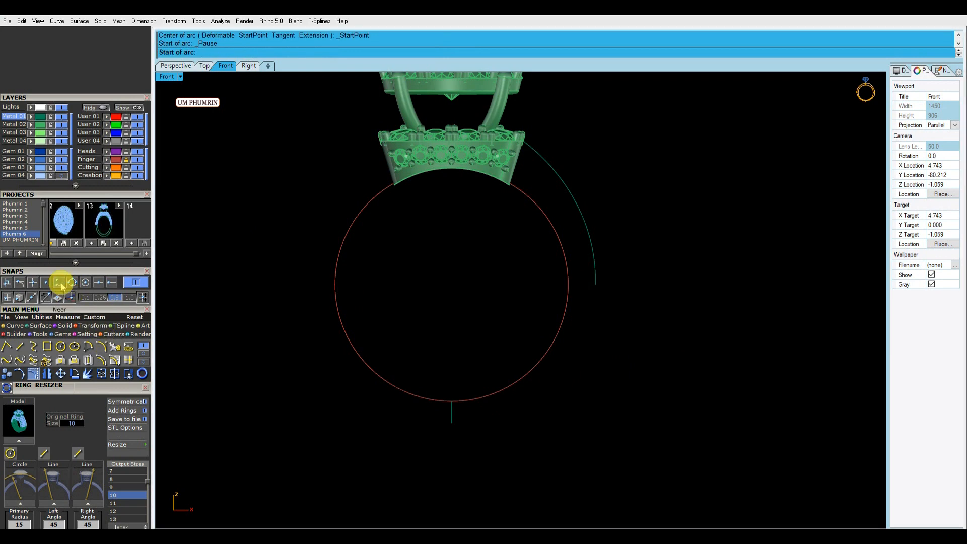
left_click(111, 283)
left_click(450, 423)
left_click(595, 285)
- Join the arc and the upper shank curve and rebuild the result as one curve
left_click_drag(605, 300, 584, 273)
right_click_drag(607, 303, 615, 323)
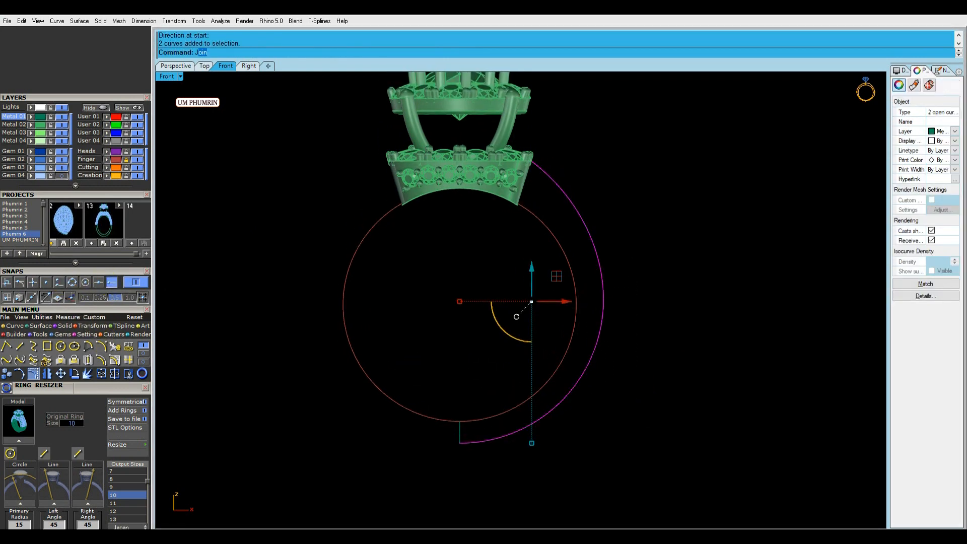
key("ctrl+j")
key("ctrl+r")
key("Return")
- Delete the short vertical line and mirror the joined shank curve across the Y axis
key("Delete")
left_click(594, 332)
key("ctrl+m")
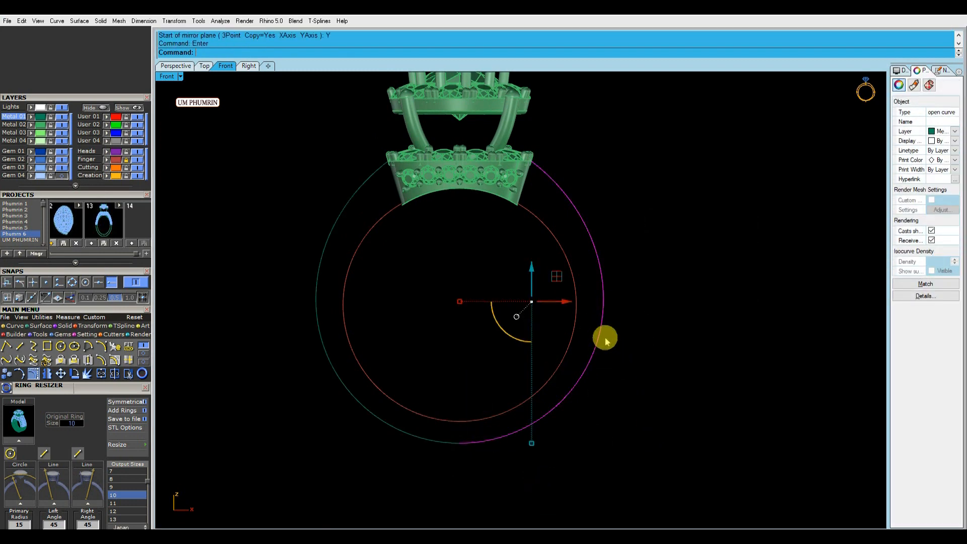
- Show the right shank curve's control points and nudge the side points outward by 0.02
scroll(605, 340, "down", 4)
left_click(607, 339)
scroll(567, 315, "up", 2)
left_click(565, 315)
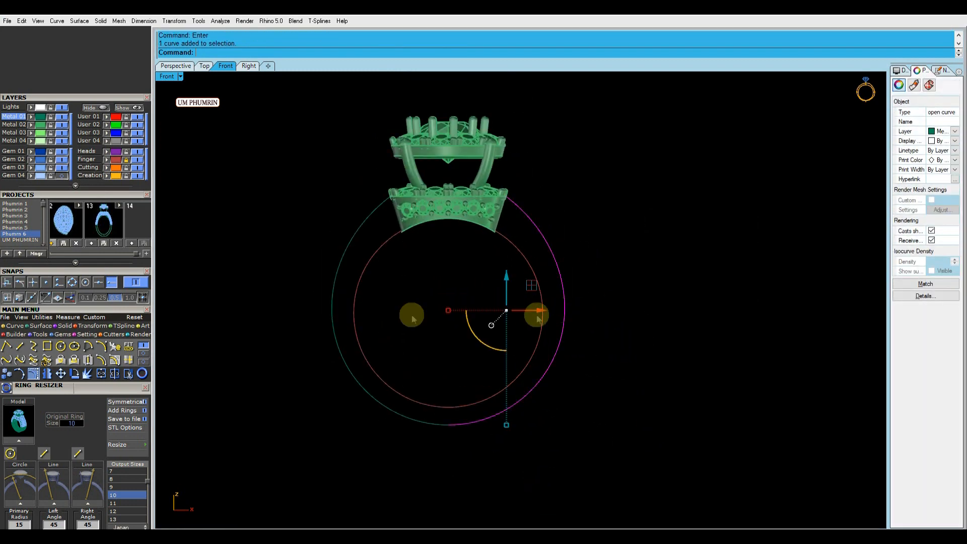
left_click(36, 377)
scroll(535, 282, "up", 4)
left_click_drag(563, 246, 617, 298)
right_click_drag(638, 302, 614, 285)
key("ctrl+Right")
- Nudge the upper-side control points of the right shank curve outward by 0.02 and leave point editing
left_click_drag(516, 147, 609, 216)
key("ctrl+Right")
right_click_drag(632, 309, 629, 286)
left_click_drag(517, 373, 574, 406)
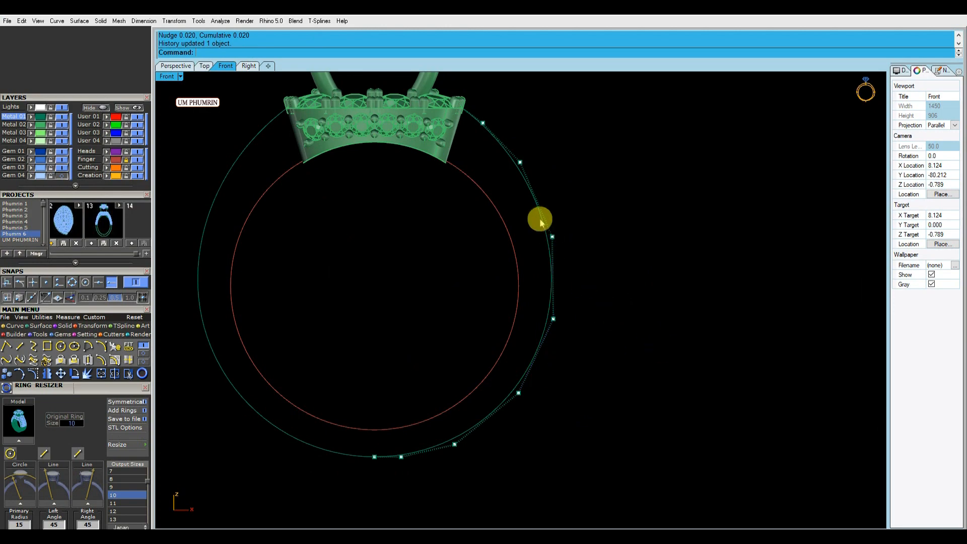
key("Escape")
- Rebuild the adjusted right shank curve and bring up the Perspective view
scroll(630, 274, "down", 6)
right_click_drag(630, 281, 598, 274)
left_click(583, 278)
type("rb")
key("Return")
key("Return")
key("Escape")
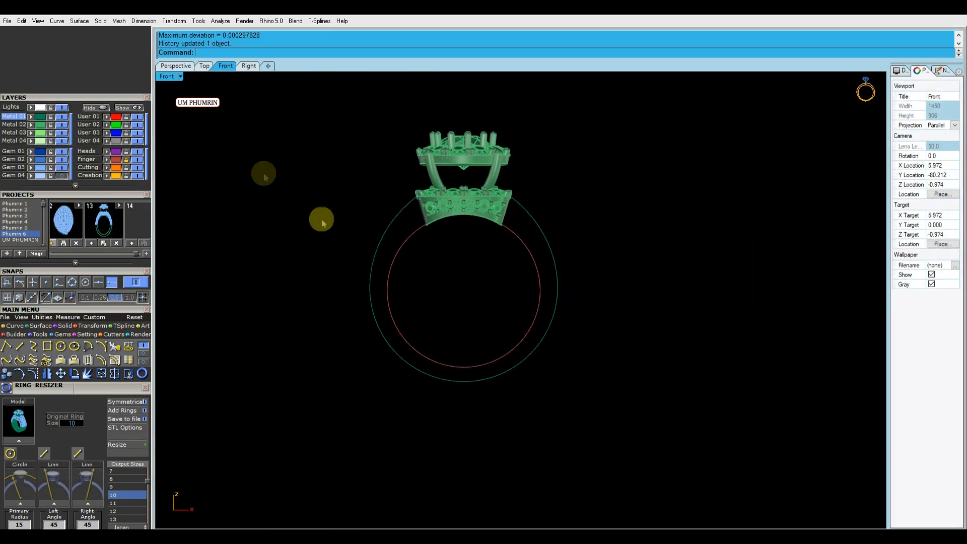
left_click(185, 70)
scroll(476, 242, "down", 5)
right_click_drag(561, 313, 577, 265)
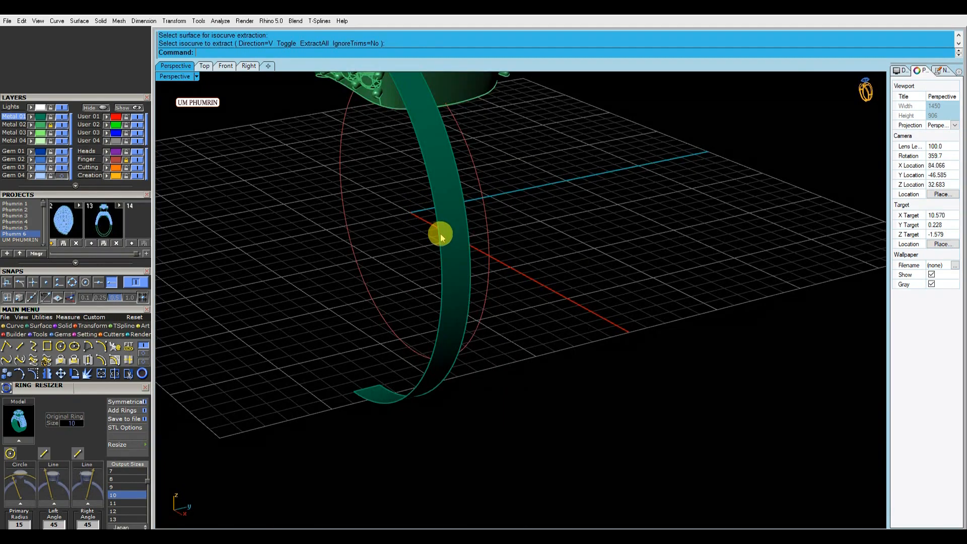
- Extract the lengthwise isocurve through the middle of the shank band surface
right_click_drag(438, 233, 468, 195)
type("Ext")
key("Return")
left_click(477, 227)
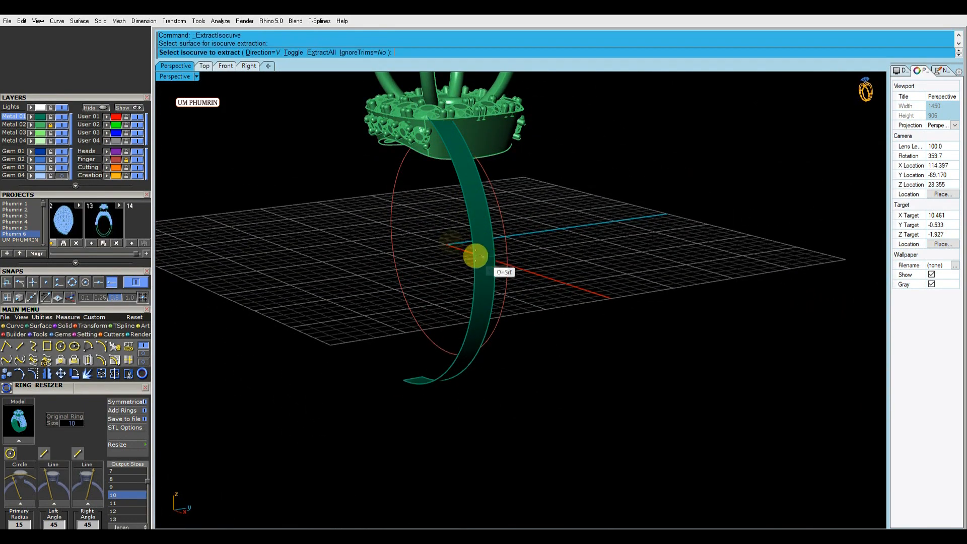
left_click(294, 53)
left_click(98, 282)
scroll(410, 371, "up", 3)
left_click(411, 377)
key("Return")
scroll(447, 329, "down", 3)
- Place round gems with Gem on Curve along the extracted center curve, ending at 59.8% of its length
key("Return")
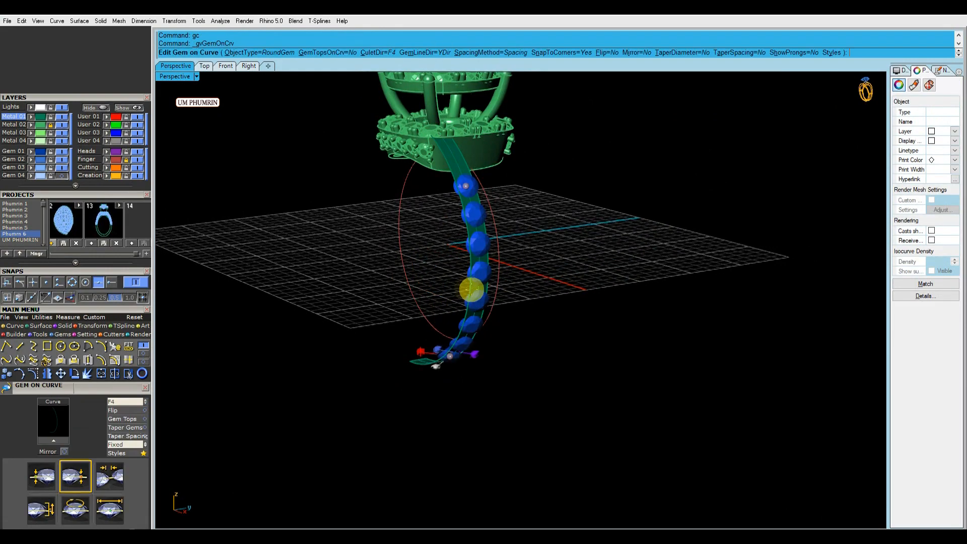
key("Escape")
right_click_drag(472, 291, 483, 307)
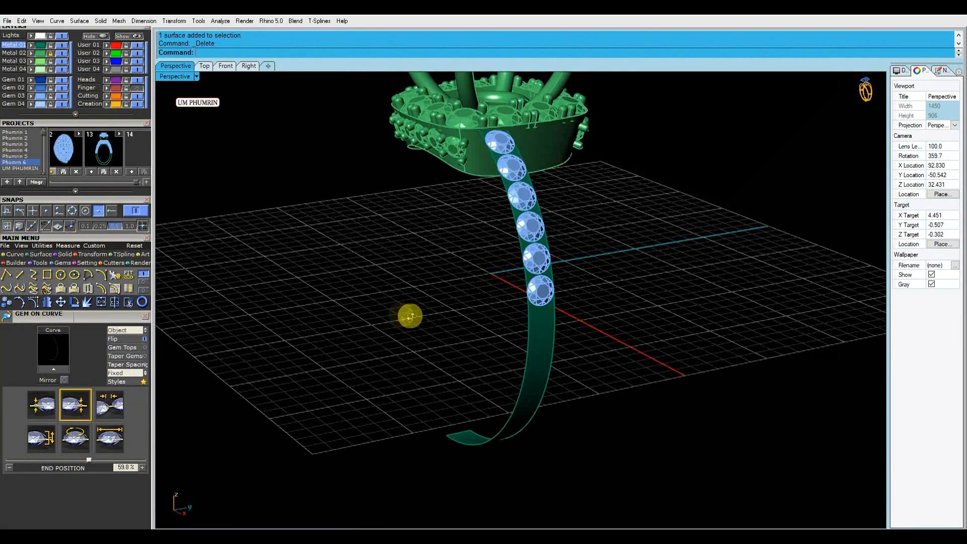
- Mirror the shank band surface to the opposite side of the ring
right_click_drag(409, 315, 425, 339)
left_click(570, 366)
key("Return")
key("Escape")
- Duplicate the front edges of both halves of the shank band
right_click_drag(470, 363, 462, 357, "shift")
type("d1")
key("Return")
left_click(350, 376)
left_click(549, 395)
key("Return")
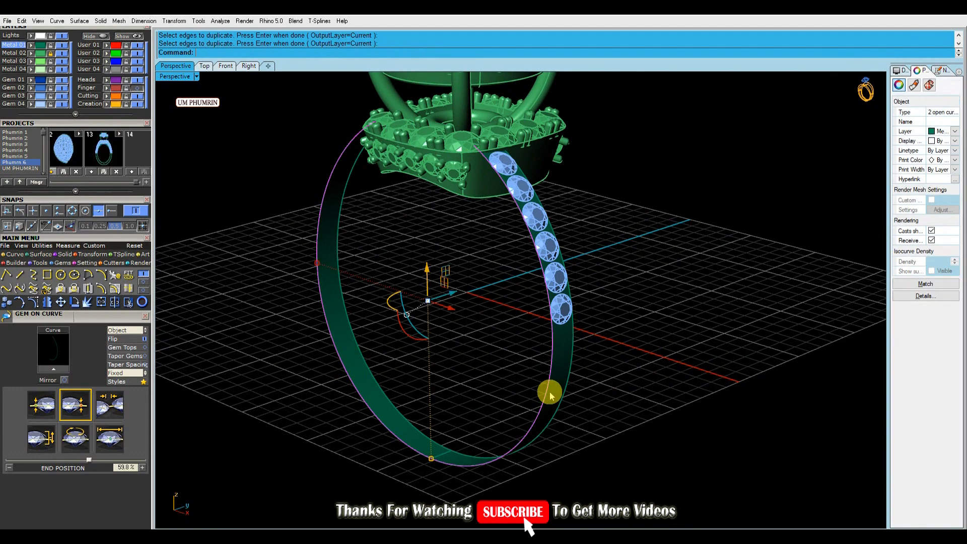
- Loft a flat front face between the duplicated edges and delete the edge curves
type("lo")
key("Return")
key("Return")
key("Delete")
- Duplicate the band's back edges and loft a back face between them, removing the helper curves
right_click_drag(611, 370, 479, 396)
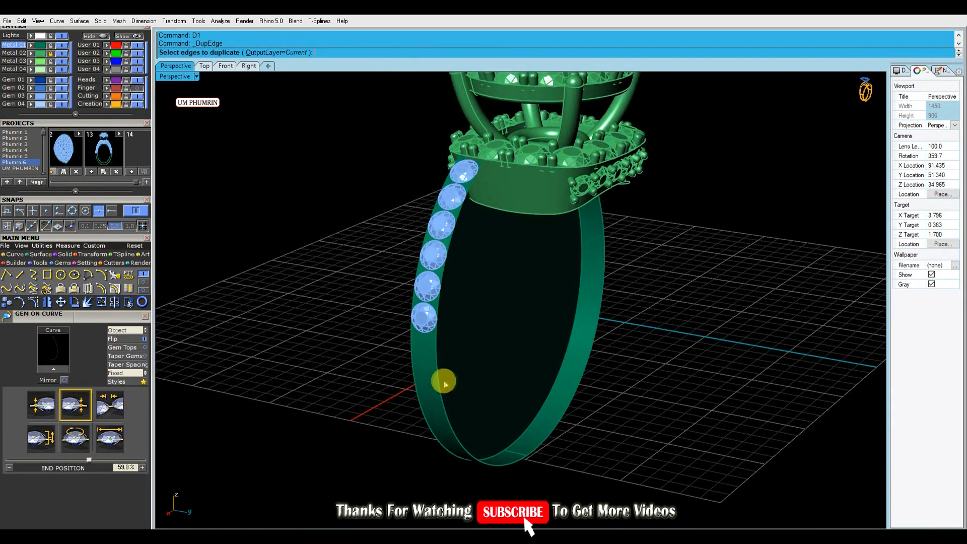
left_click(584, 378)
key("Return")
type("lo")
key("Return")
key("Return")
key("Delete")
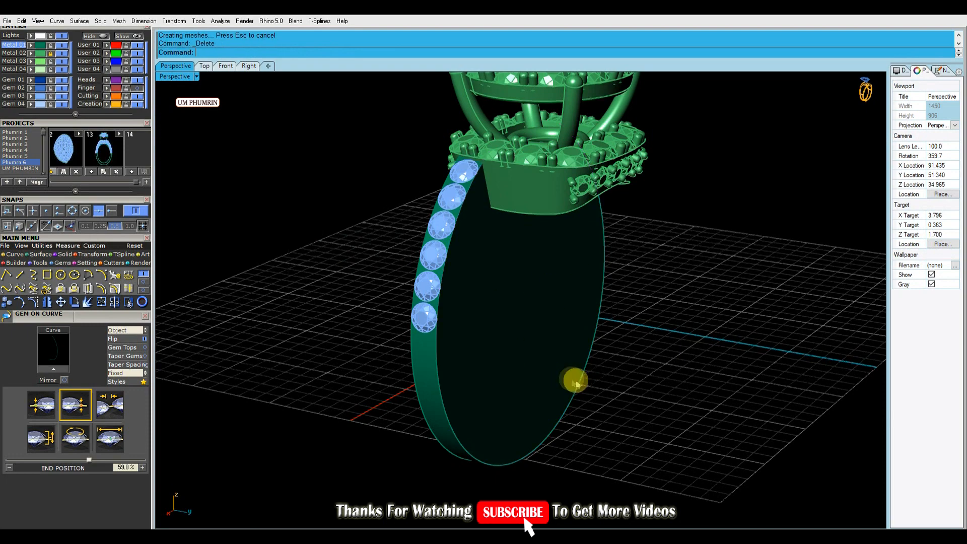
- Join and cap the four shank surfaces into one closed polysurface, with surface isocurves hidden
right_click_drag(576, 379, 665, 373)
left_click_drag(619, 403, 347, 379)
scroll(488, 389, "down", 6)
key("ctrl+j")
left_click(931, 271)
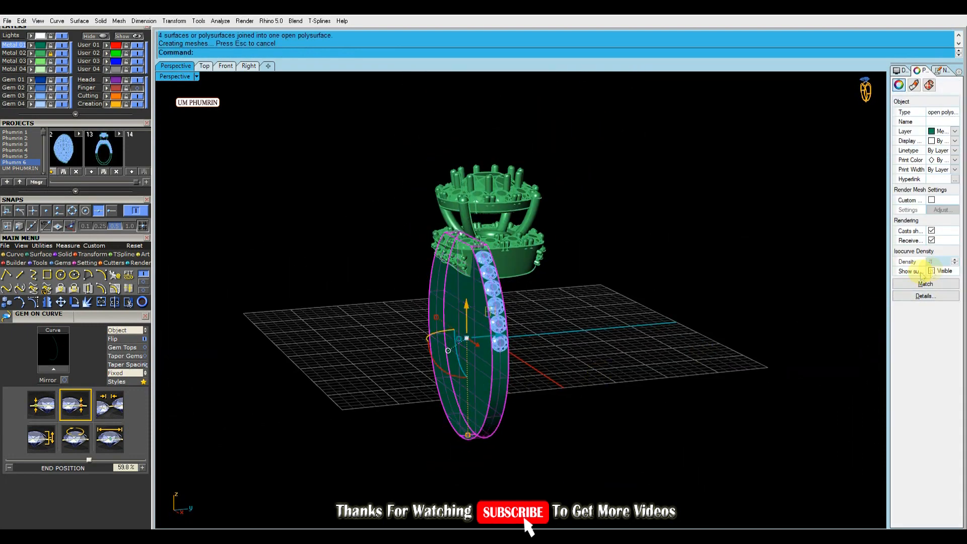
right_click_drag(627, 345, 659, 371)
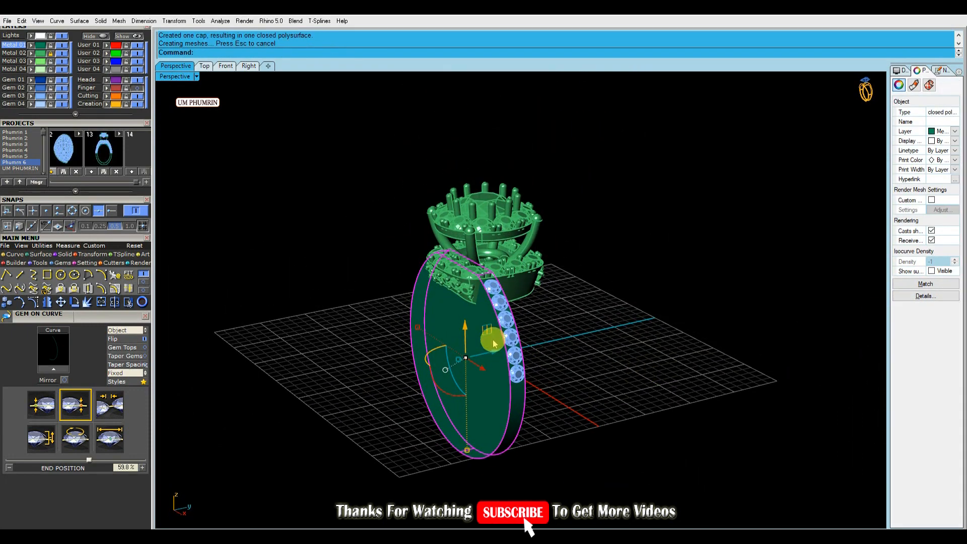
- Unlock the Finger layer and extrude the finger circle to both sides through the shank as an open cylinder
right_click_drag(494, 344, 370, 325)
left_click(347, 308)
left_click(431, 345)
left_click(346, 319)
left_click(115, 90)
right_click_drag(403, 260, 378, 246)
type("ex")
key("Return")
left_click(365, 247)
right_click_drag(388, 314, 495, 304)
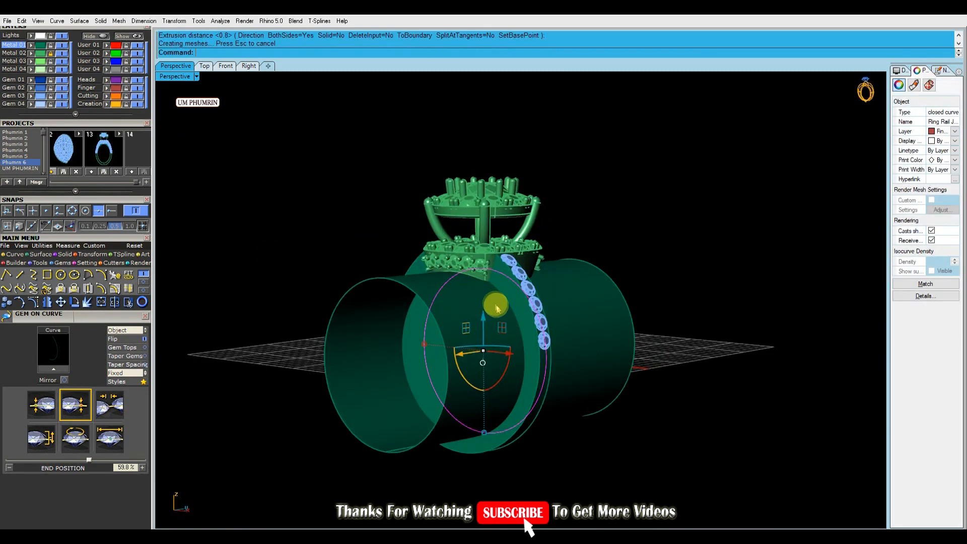
- Turn on colored backfaces and set the Perspective viewport to the Shaded display mode
scroll(496, 305, "up", 2)
left_click(896, 70)
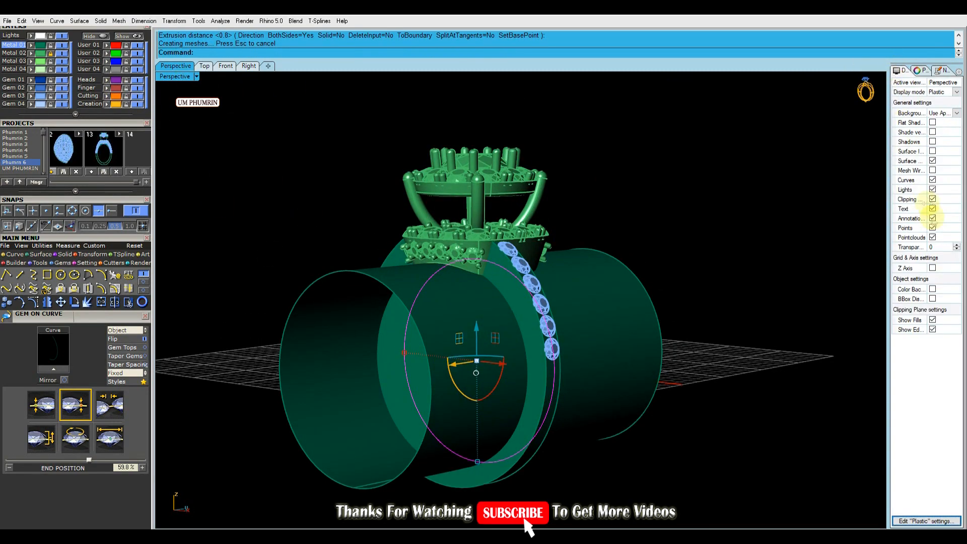
left_click(933, 290)
right_click_drag(449, 171, 449, 214)
left_click(197, 76)
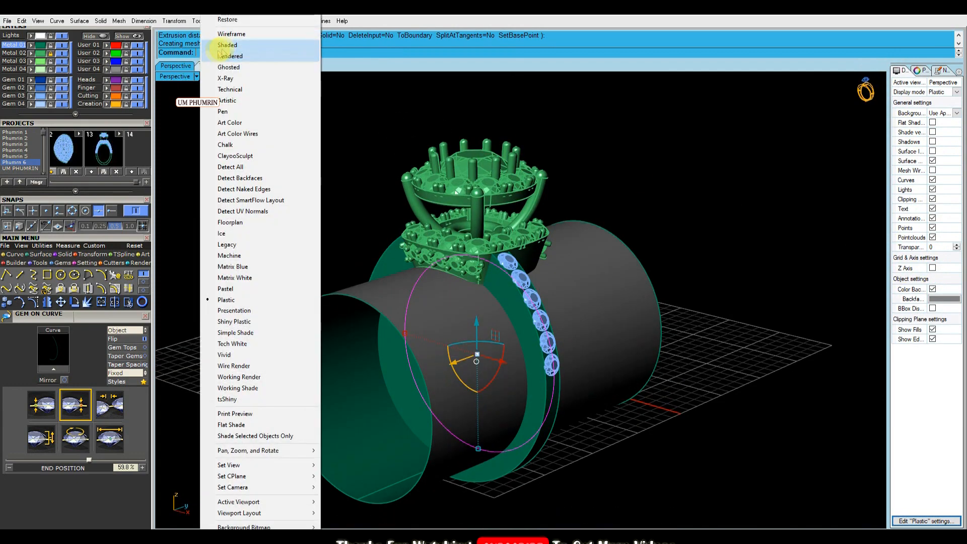
left_click(227, 44)
key("Escape")
- Flip the finger cylinder's surface direction and subtract it from the shank with a Boolean difference
right_click_drag(460, 328, 466, 291, "shift")
left_click(466, 292)
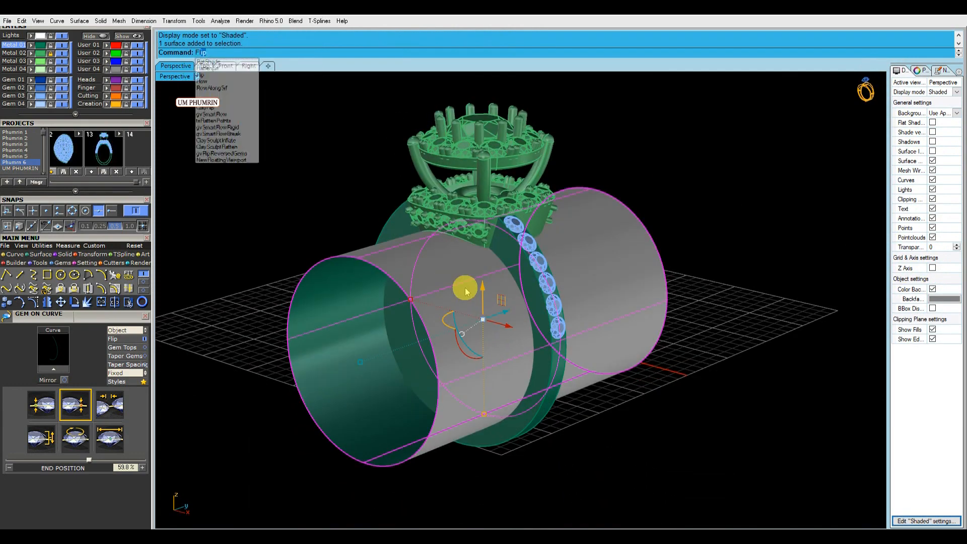
key("Return")
left_click(516, 261)
type("BD")
key("Return")
left_click(488, 282)
key("Return")
right_click_drag(482, 309, 497, 290)
scroll(496, 290, "up", 2)
- Lock the Finger layer again and mirror the shank with its gems across the X axis
left_click(136, 88)
left_click_drag(543, 299, 393, 263)
right_click_drag(433, 260, 448, 274)
type("MX")
key("Return")
key("Escape")
- Duplicate the outer edge on the rear shank's inward-facing side
right_click_drag(383, 239, 612, 199)
scroll(457, 247, "down", 3)
scroll(524, 205, "up", 2)
scroll(475, 173, "up", 7)
right_click_drag(475, 172, 549, 278)
scroll(520, 172, "down", 6)
scroll(549, 278, "up", 4)
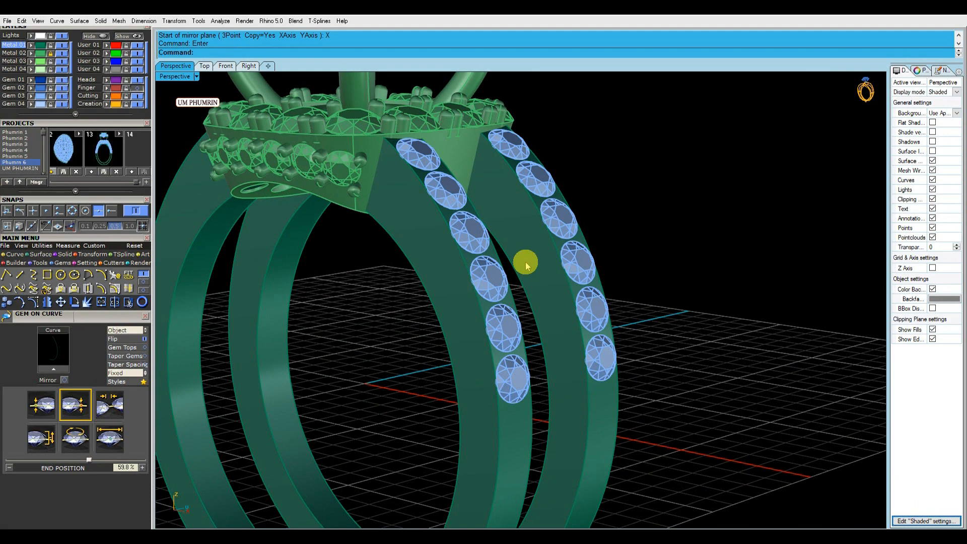
type("D")
key("Return")
left_click(557, 246)
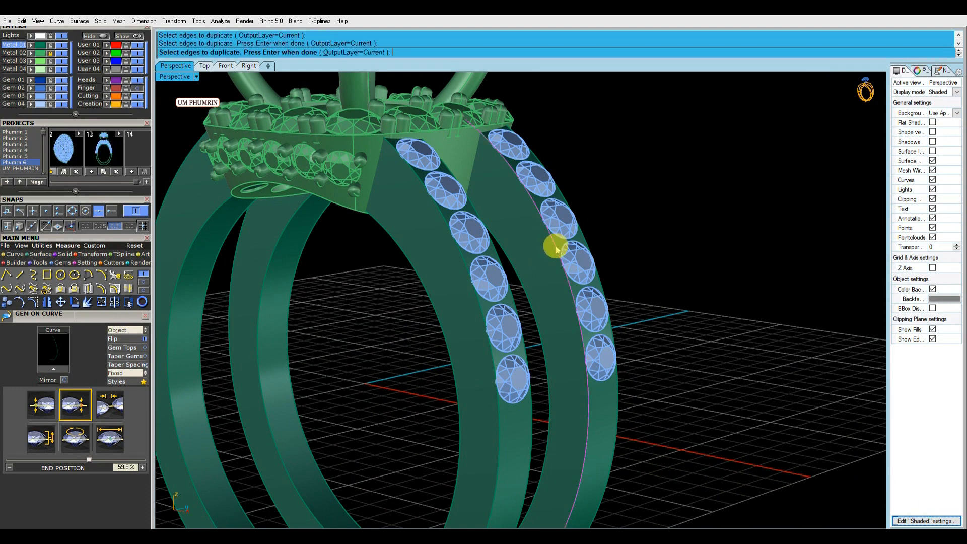
key("Return")
- Try to offset the duplicated edge inward on the rear shank's side face
type("O")
left_click(519, 254)
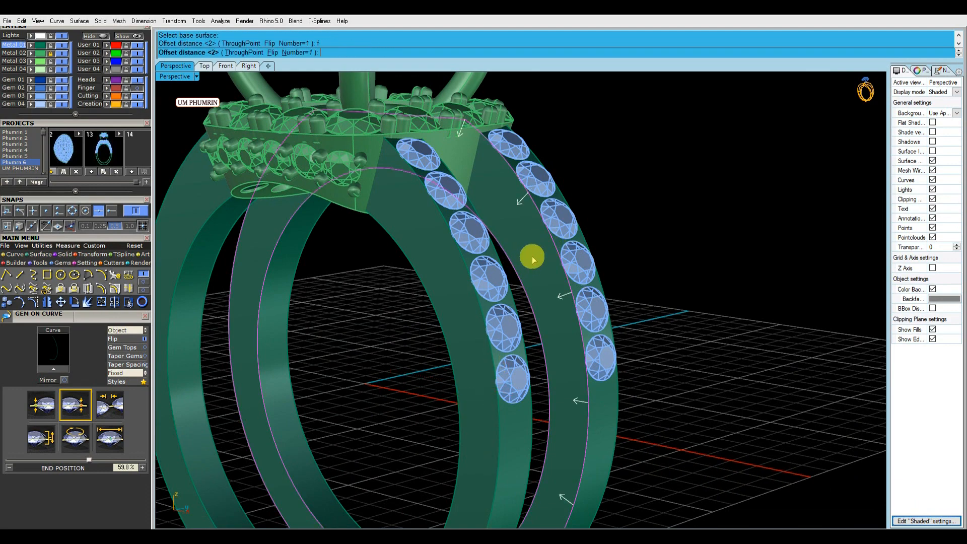
left_click(533, 258)
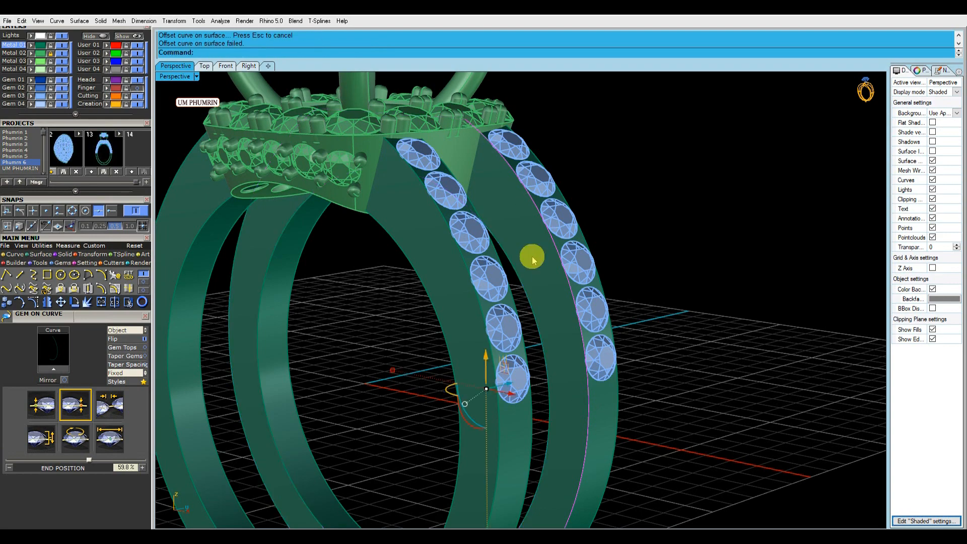
key("Return")
left_click(534, 259)
key("Return")
key("Return")
left_click(686, 271)
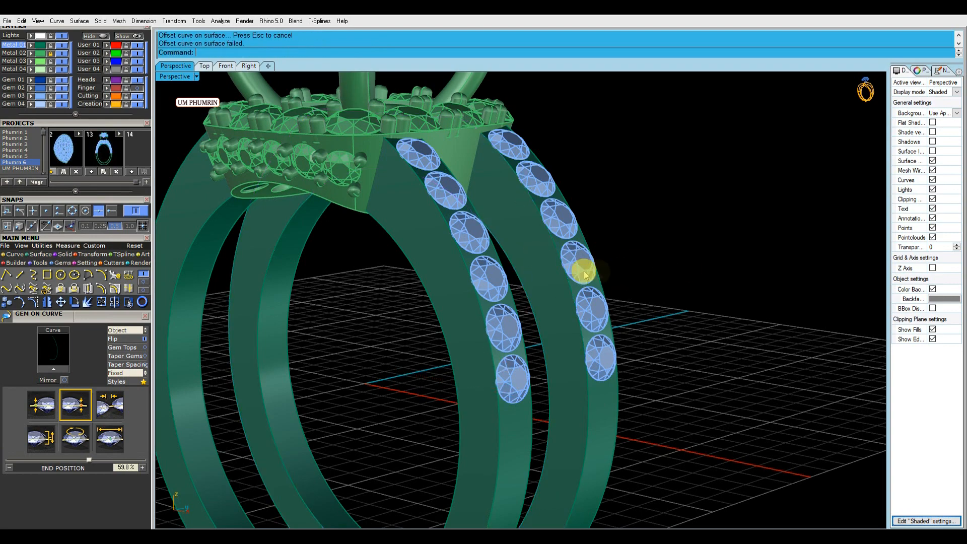
- Extract a copy of the rear shank's inward-facing side face and isolate it
left_click(533, 269)
key("Return")
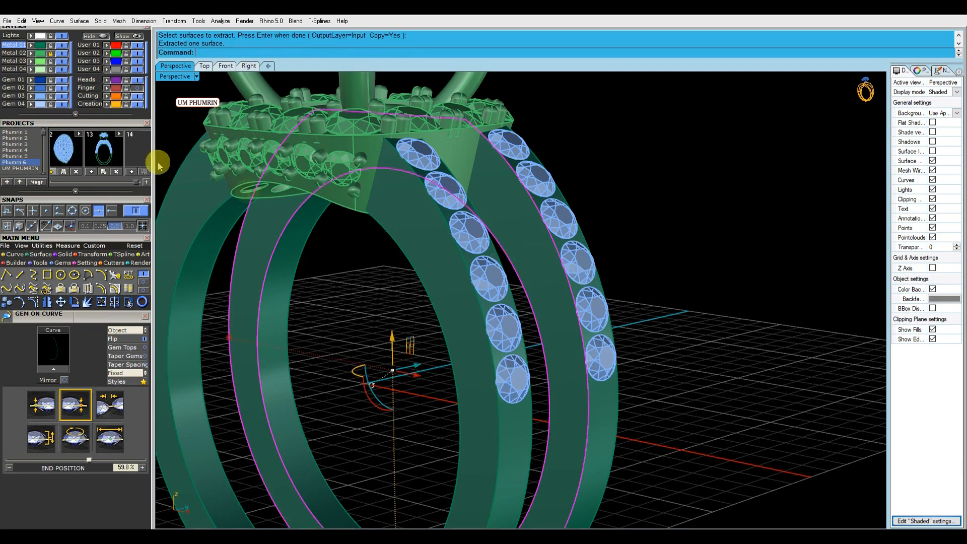
right_click(100, 38)
- Try to offset a duplicate of the isolated face's outer edge across that surface
type("D1")
key("Return")
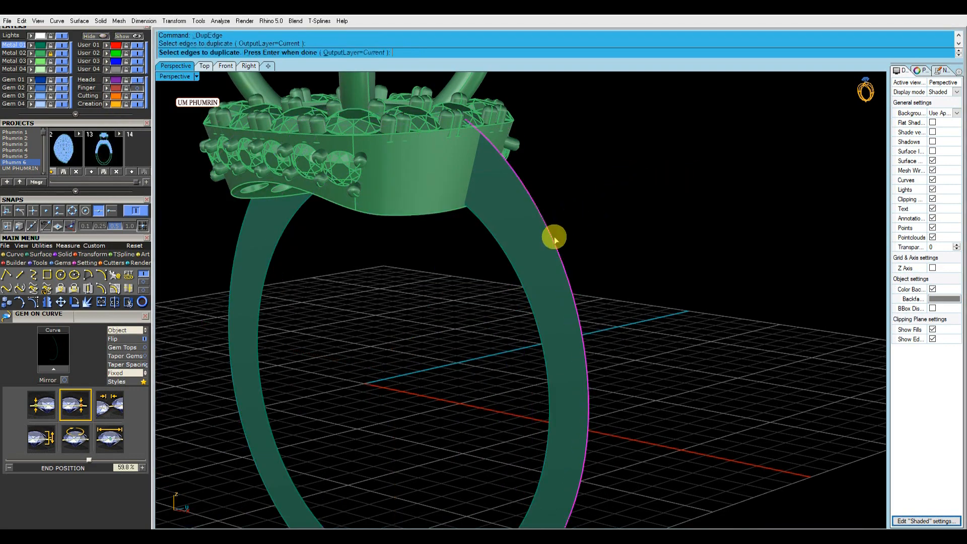
key("Return")
type("O1")
key("Return")
left_click(522, 244)
key("Return")
- Draw a vertical line in the Front view extending to both sides of the origin, past the ring's height
scroll(544, 254, "down", 3)
right_click_drag(574, 265, 603, 252)
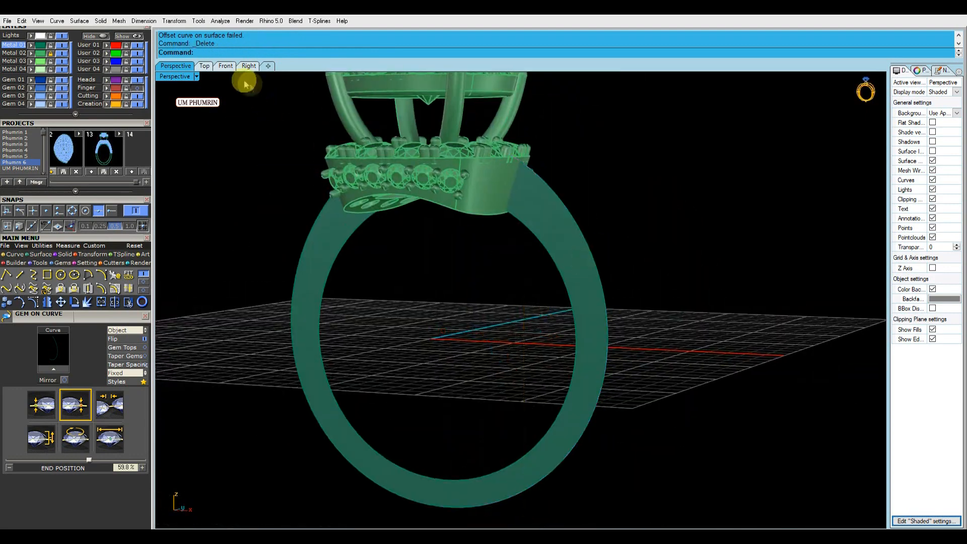
left_click(226, 67)
scroll(534, 222, "down", 6)
type("l")
key("Return")
type("0")
key("Return")
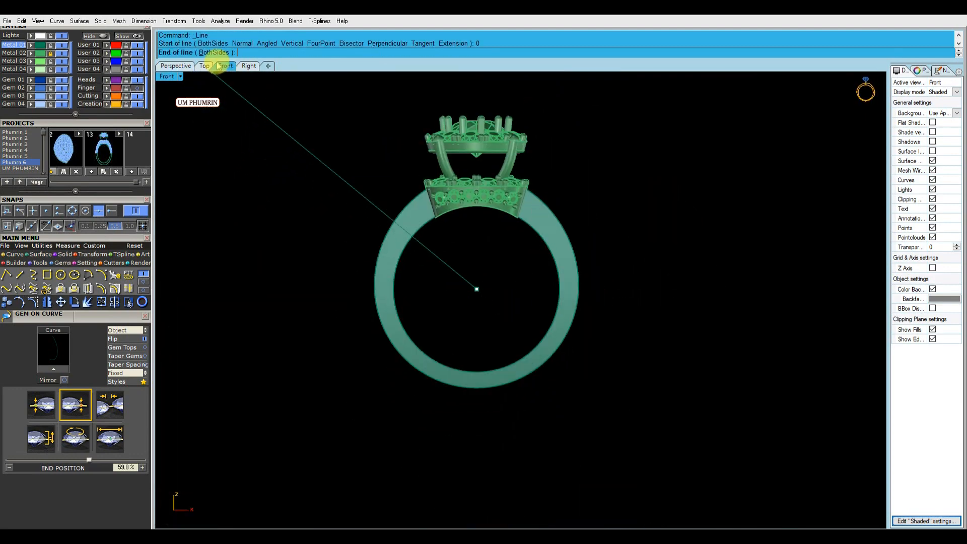
left_click(214, 53)
left_click(488, 93)
- Try to split the isolated shank face with the vertical line
left_click_drag(615, 232, 442, 292)
key("Return")
key("Return")
left_click(388, 276)
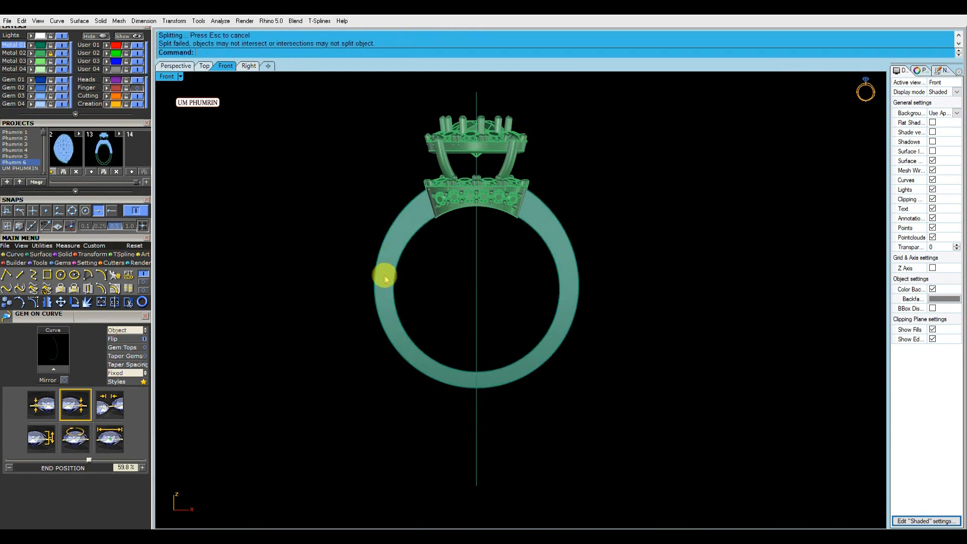
key("Return")
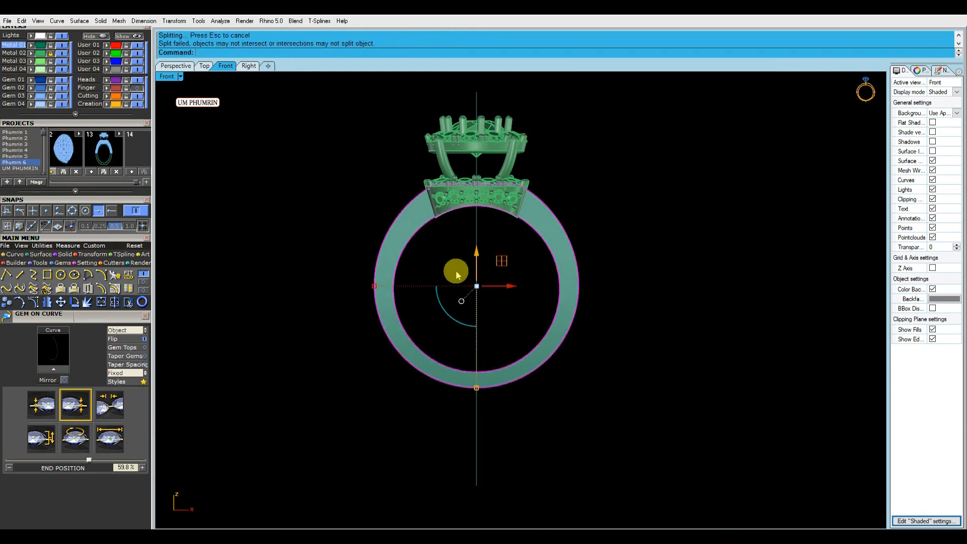
left_click(391, 232)
- Test the isolated shank face in the Perspective view by deleting it and undoing the deletion
left_click(174, 66)
right_click_drag(513, 231, 522, 275)
left_click(533, 240)
key("Delete")
key("ctrl+z")
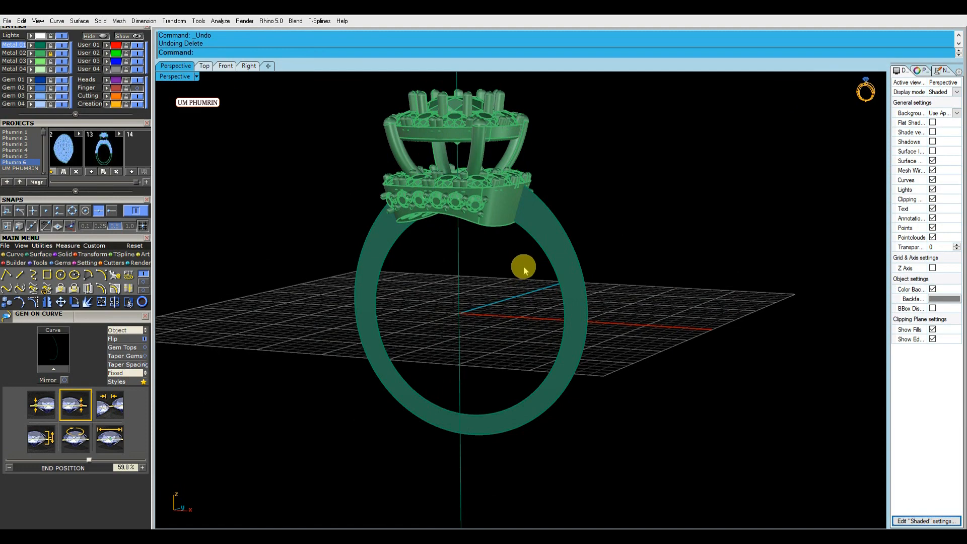
- Duplicate the face's inner circular edge and right outer edge, and delete the face
left_click(562, 281)
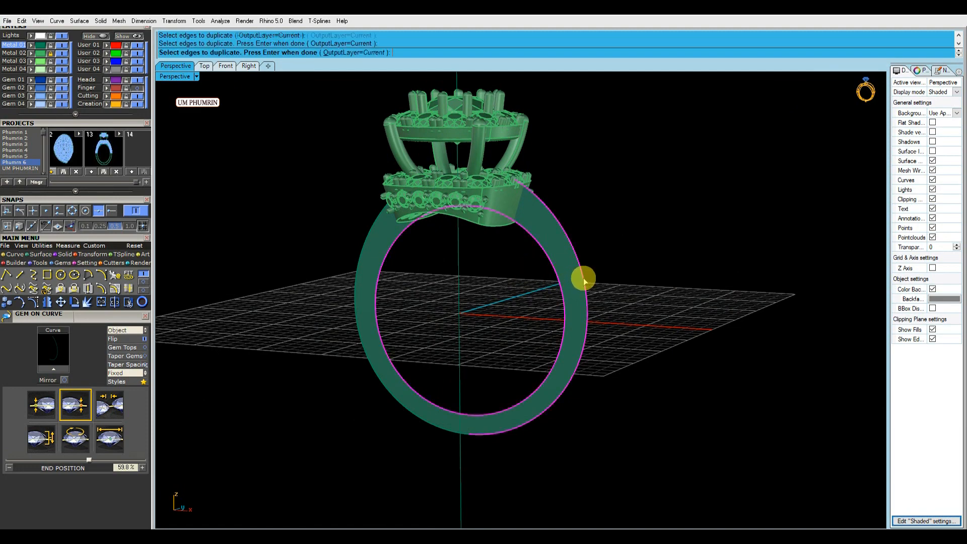
key("Return")
left_click(573, 276)
key("Delete")
- Split the duplicated inner circle with the vertical line in the Front view, and delete its left half and the line
left_click_drag(646, 307, 532, 281)
right_click_drag(532, 281, 579, 271)
left_click(220, 67)
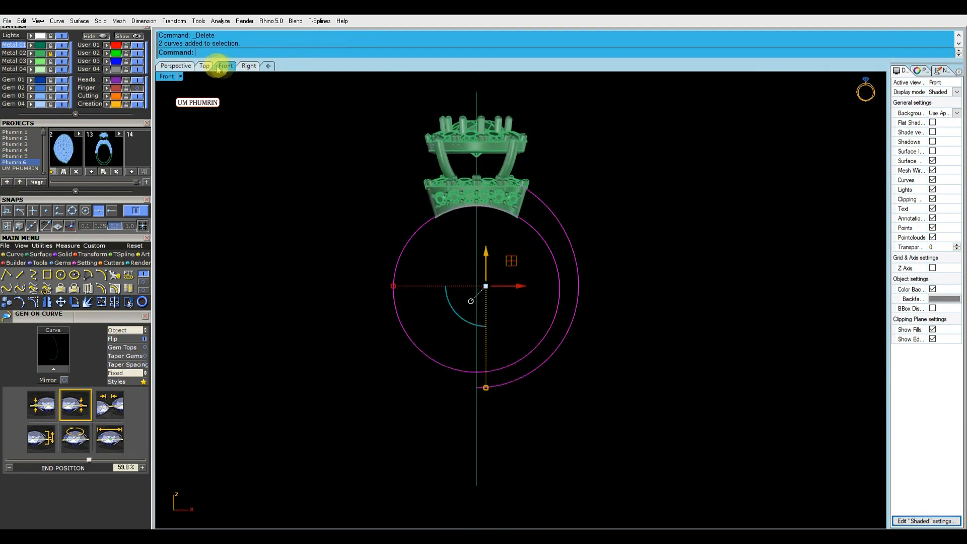
key("Return")
left_click_drag(443, 261, 327, 256)
key("Return")
key("Delete")
- Draw a slanted line along the halo head's right side, extending across the upper ends of both arcs
left_click_drag(636, 281, 511, 265)
type("l")
key("Return")
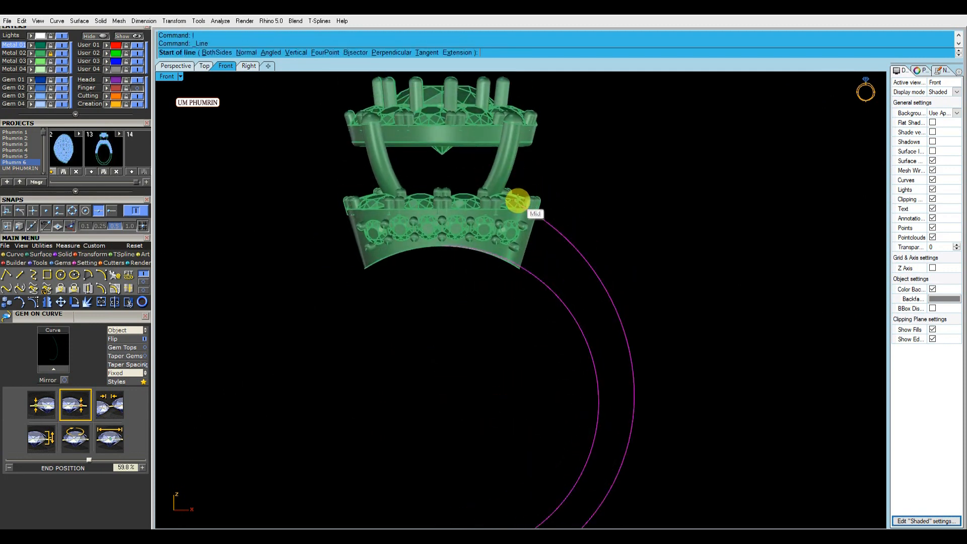
left_click(455, 355)
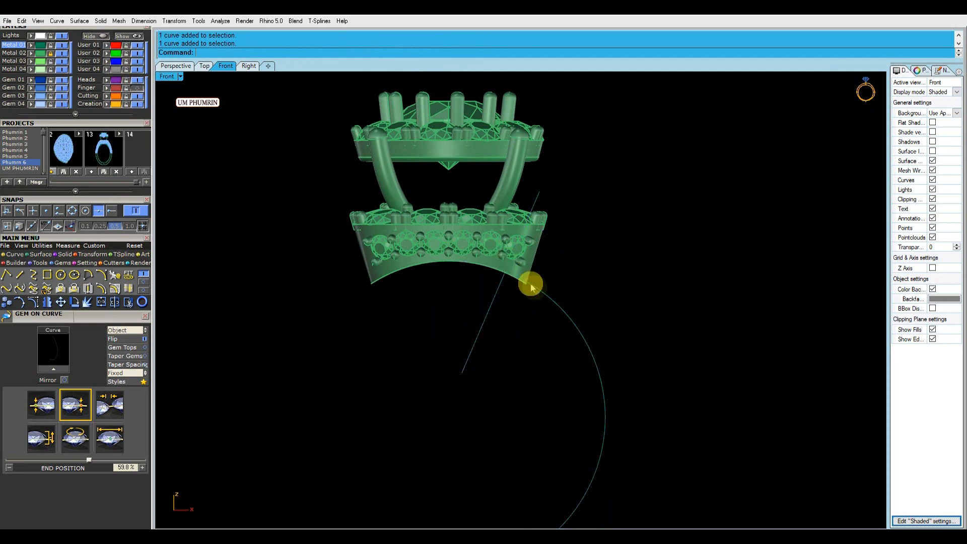
- Hide the Metal 02 layer, trim the arcs' upper ends with the slanted line and delete the line
left_click(62, 53)
left_click_drag(487, 192, 464, 175)
right_click_drag(496, 208, 524, 254)
type("tr")
key("Return")
left_click_drag(524, 256, 464, 323)
key("Return")
key("Delete")
- Show the hidden objects and isolate the two shank arcs in the Perspective view
left_click(130, 36)
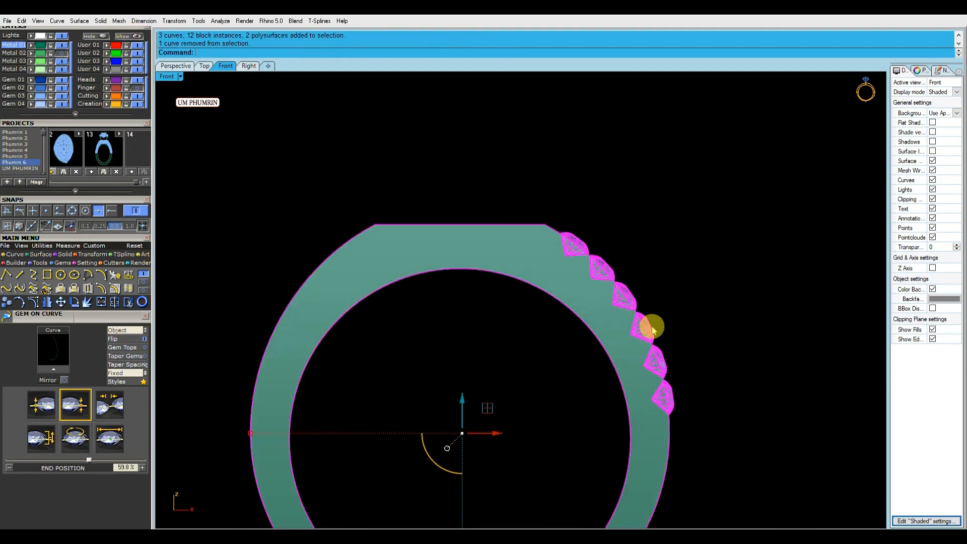
left_click(175, 66)
right_click_drag(496, 255, 600, 275)
type("lCrv")
key("Return")
left_click(96, 37)
right_click_drag(534, 261, 438, 221)
- Try lofting the two arcs with straight sections, and delete the resulting surface
type("loft")
key("Return")
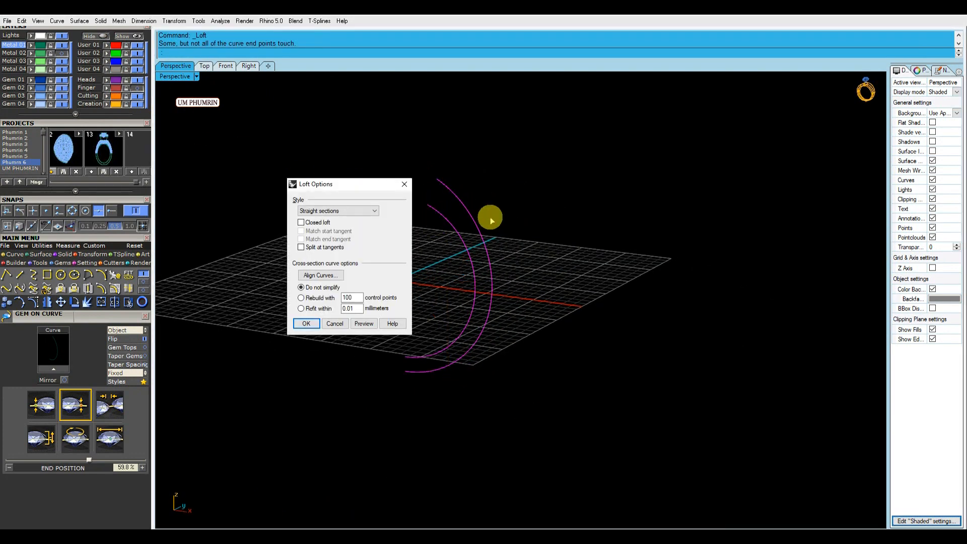
key("Return")
right_click_drag(492, 219, 557, 227)
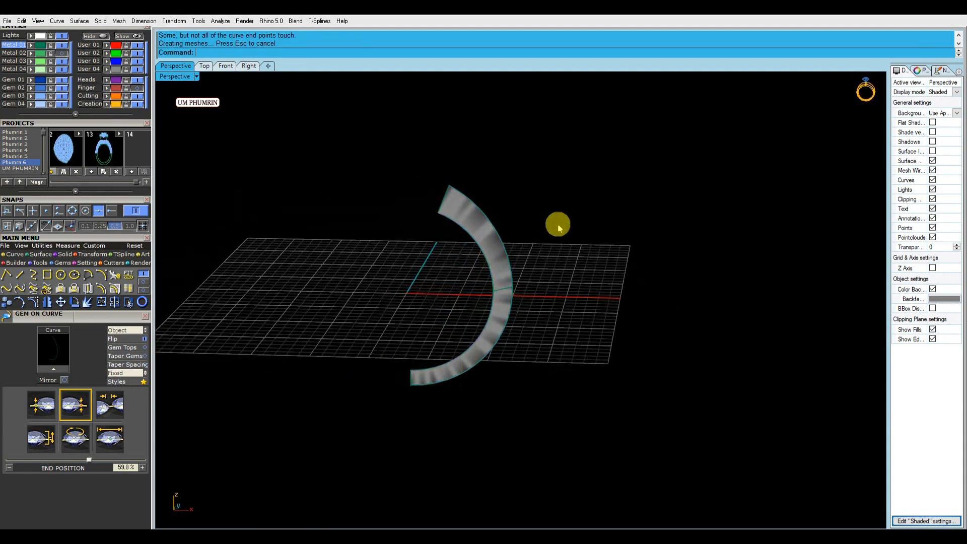
scroll(511, 234, "up", 4)
left_click(488, 249)
key("Delete")
left_click(503, 255)
right_click(489, 261)
key("Delete")
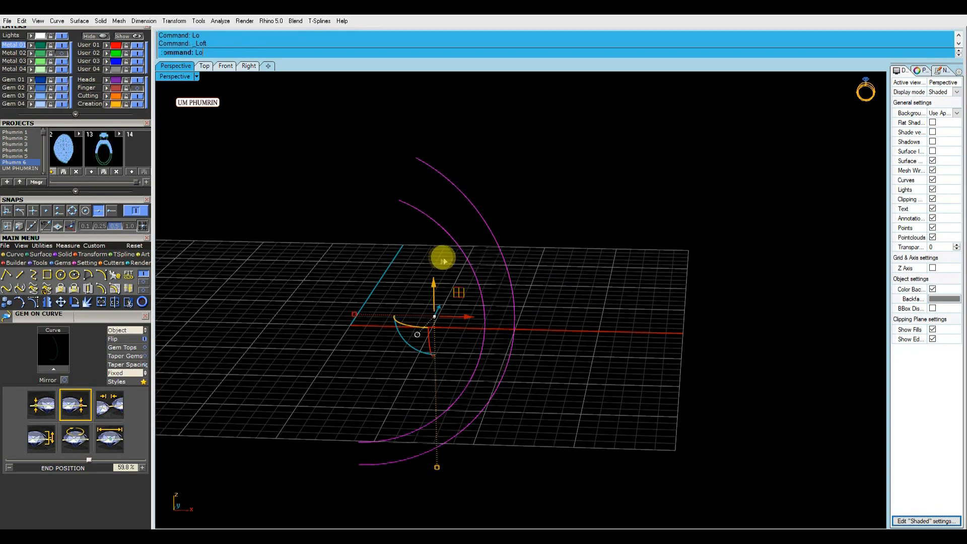
- Loft the two arcs once more and discard the surface
key("Return")
key("Return")
key("ctrl+z")
left_click(518, 265)
key("Delete")
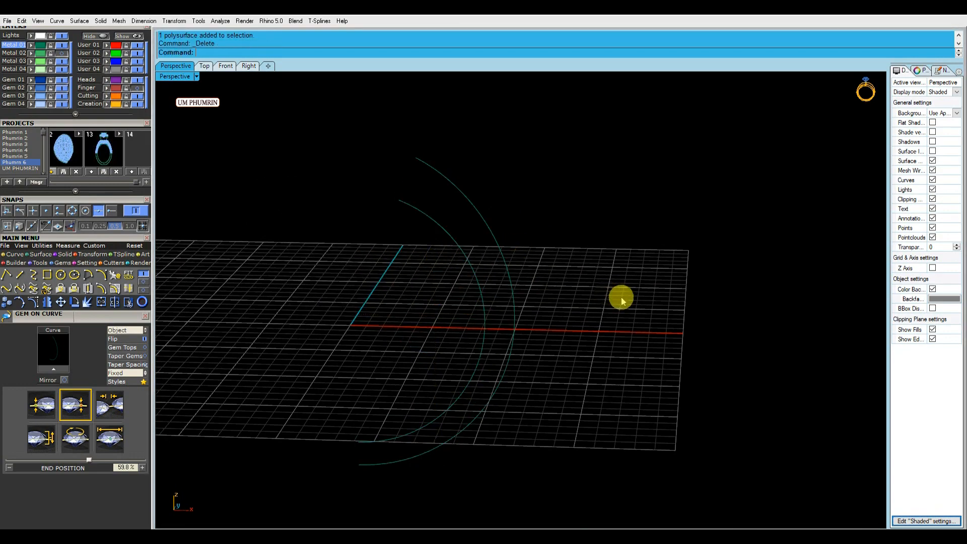
- Rebuild both arcs at degree 3, loft them into a half-shank face and delete the input arcs
key("ctrl+r")
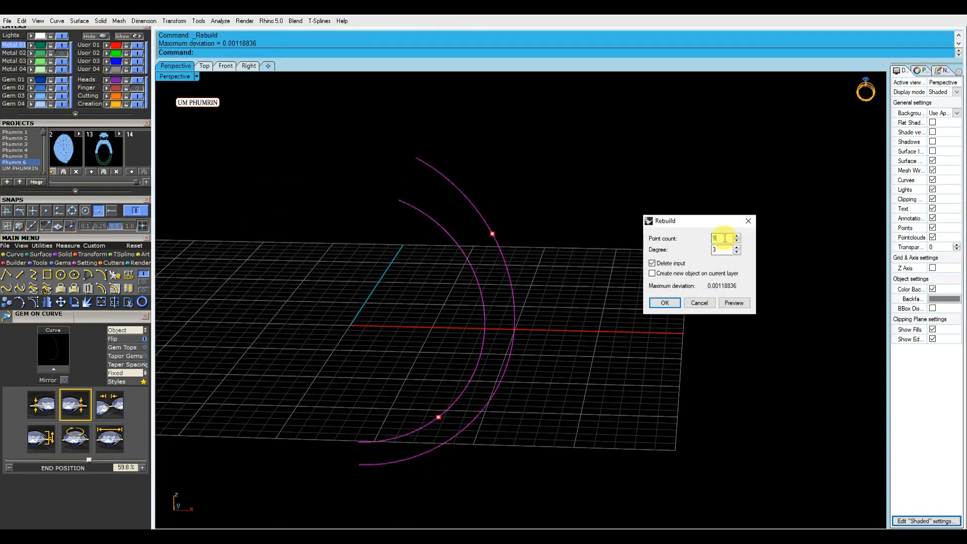
right_click_drag(559, 243, 548, 247)
key("Return")
key("ctrl+l")
key("Return")
key("Delete")
- Duplicate the outer edge of the lofted half-shank face
type("dupedge")
key("Return")
left_click(507, 271)
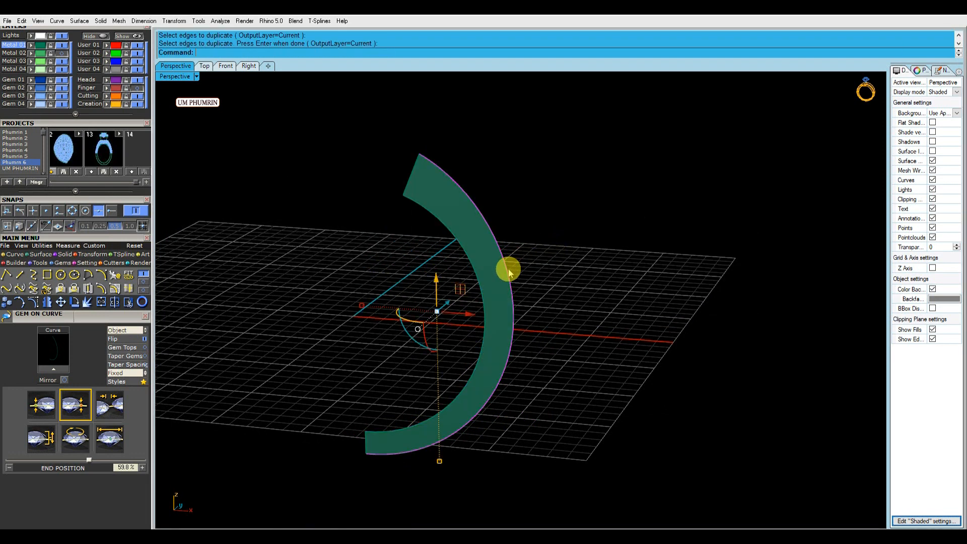
- Try offsetting the outer edge curve by 0.4 on the face, and undo it
type("4")
key("Return")
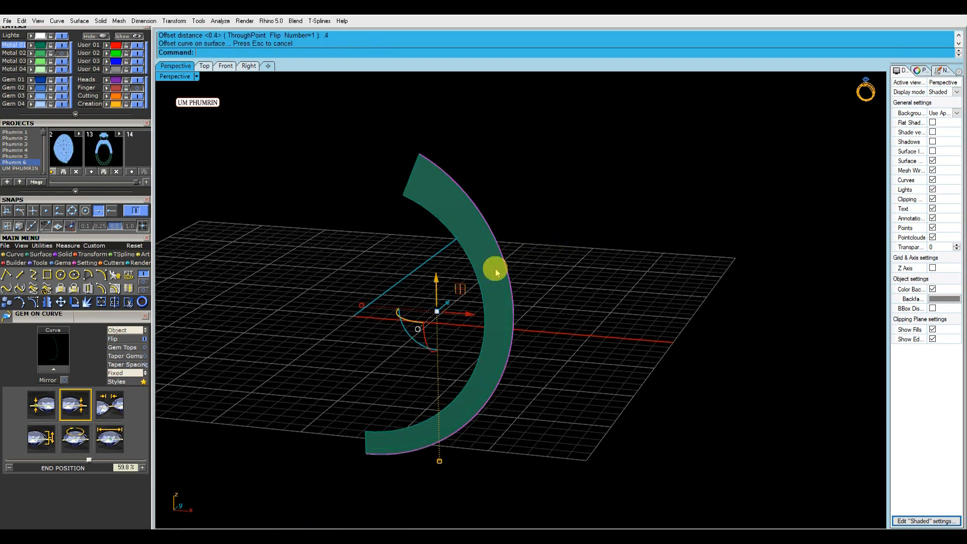
right_click_drag(556, 256, 513, 278)
key("ctrl+z")
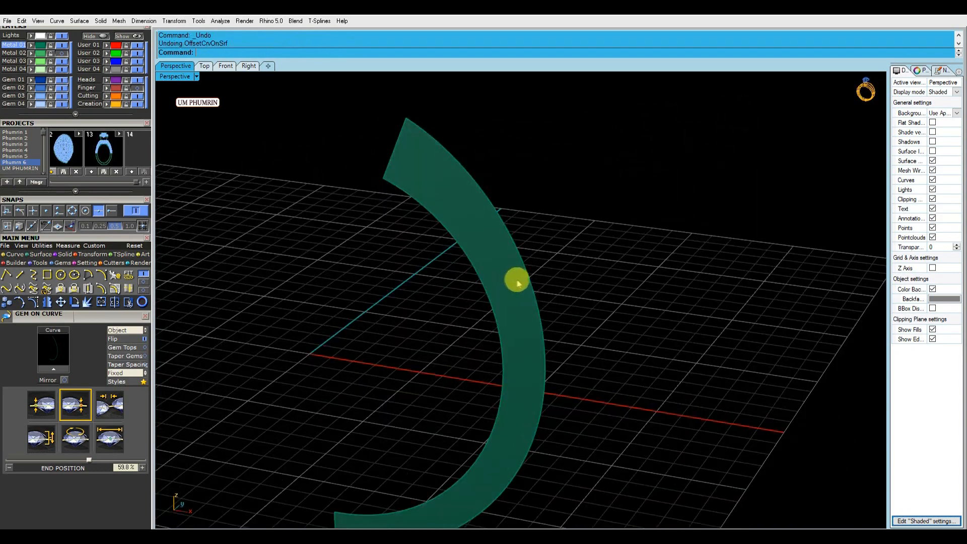
- Offset the face's outer edge curve inward on the surface by 0.5
left_click(533, 289)
left_click(511, 294)
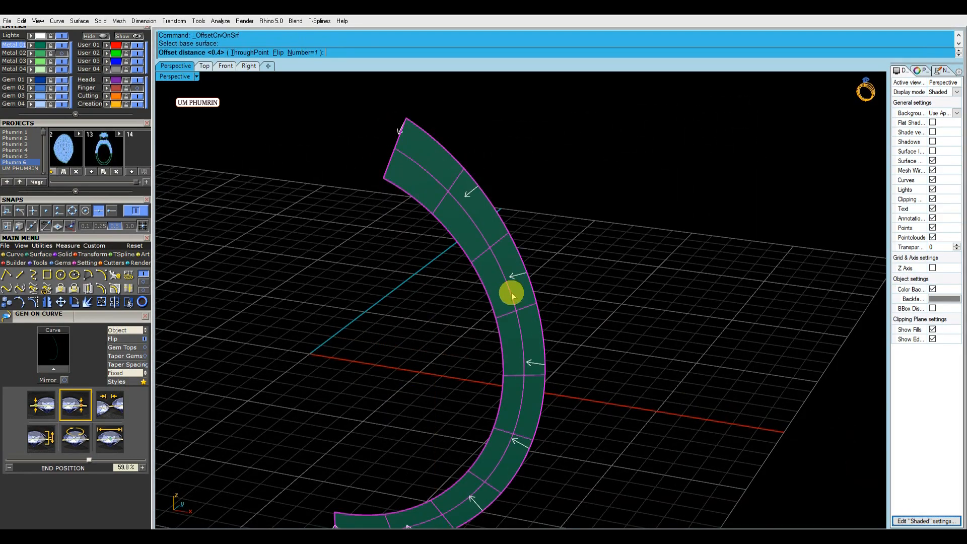
type(".5")
key("Return")
left_click(531, 328)
left_click(547, 325)
right_click_drag(547, 324, 518, 341)
scroll(518, 341, "down", 3)
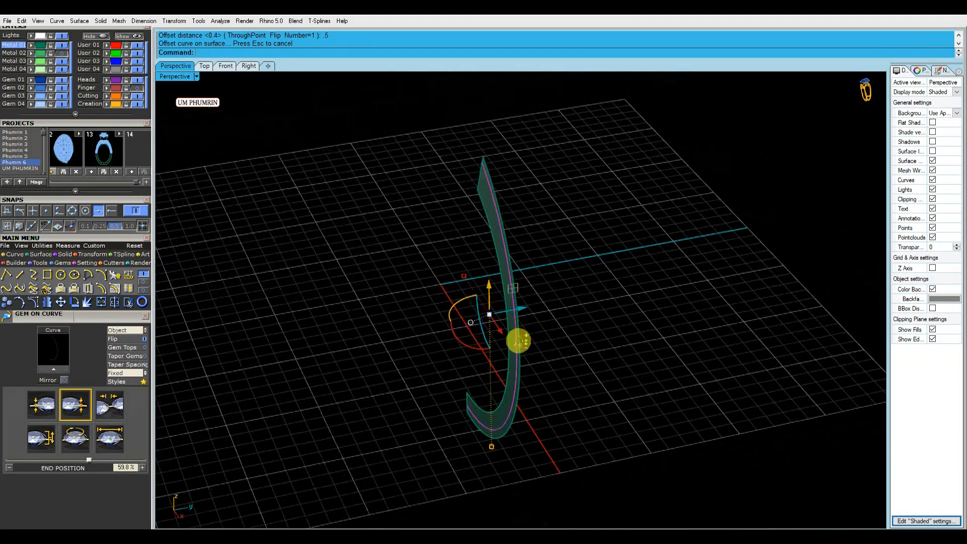
- Create one tween curve between the offset curve and its counterpart on the opposite side, with match method None
left_click(466, 369)
right_click_drag(467, 369, 559, 369)
type("Tw")
key("Return")
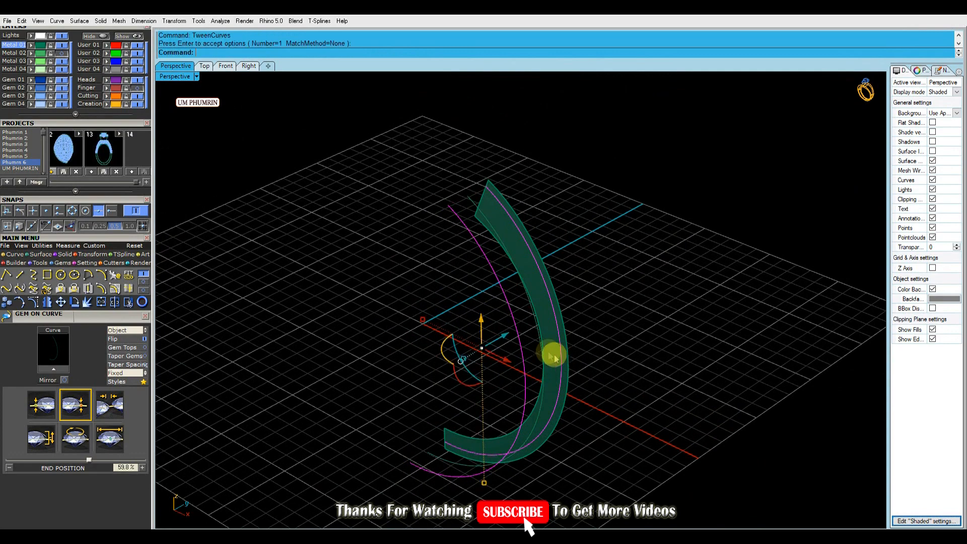
- Place round gems along the tween curve with Gem on Curve and turn off Flip
left_click(539, 348)
mouse_move(539, 348)
right_mouse_down()
mouse_move(539, 362)
mouse_move(542, 353)
right_mouse_up()
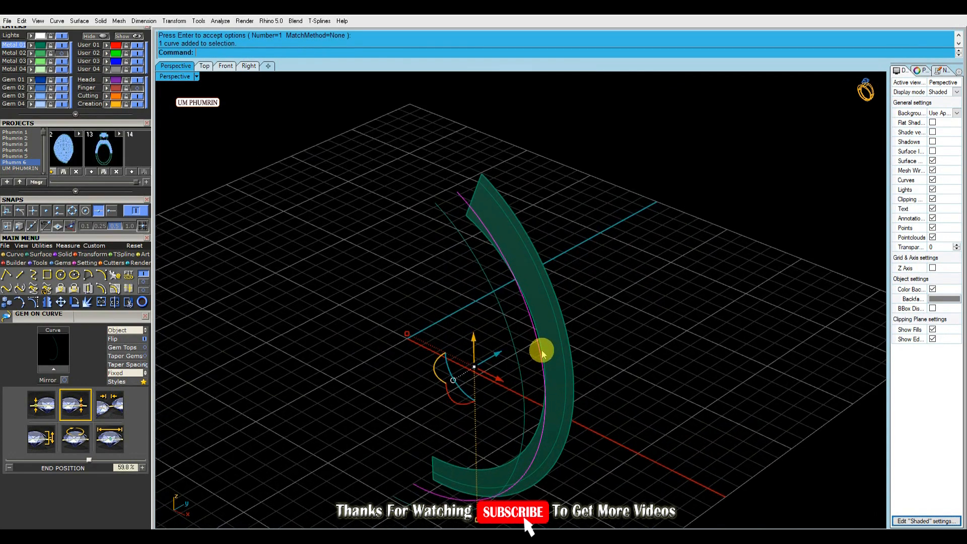
type("gc")
key("Return")
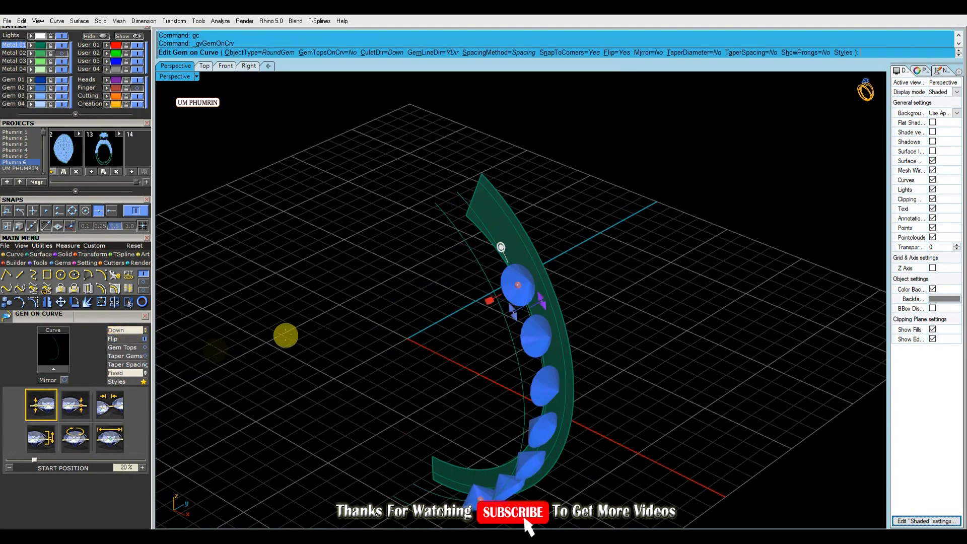
right_click_drag(250, 346, 408, 318)
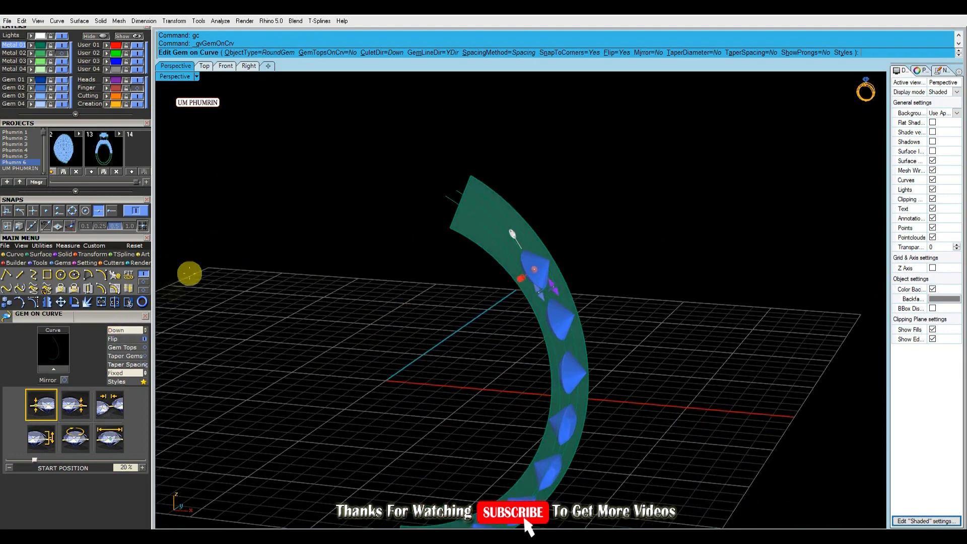
left_click(128, 342)
right_click_drag(559, 322, 478, 328)
- Enlarge the gems, set their spacing to 0.12 mm and use the Fixed spacing method
left_click(107, 443)
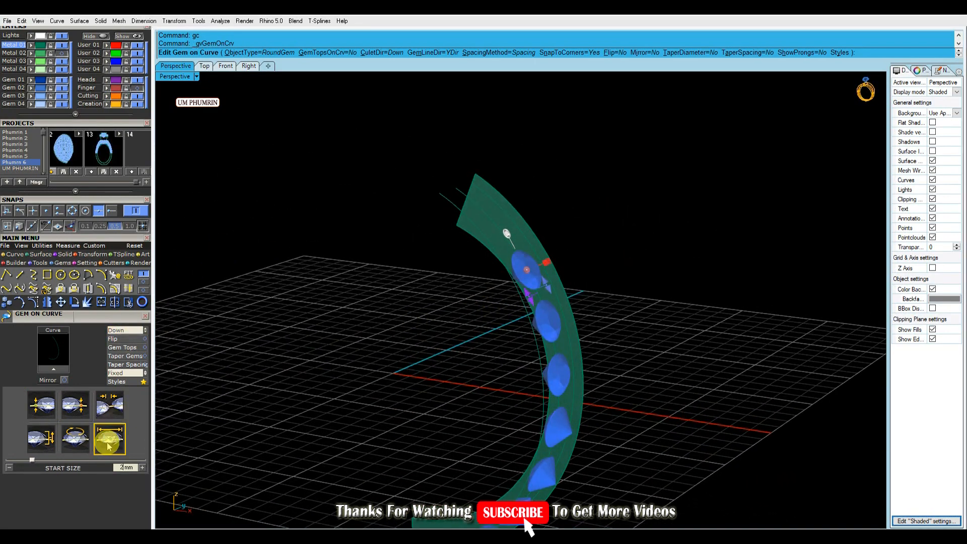
left_click(109, 404)
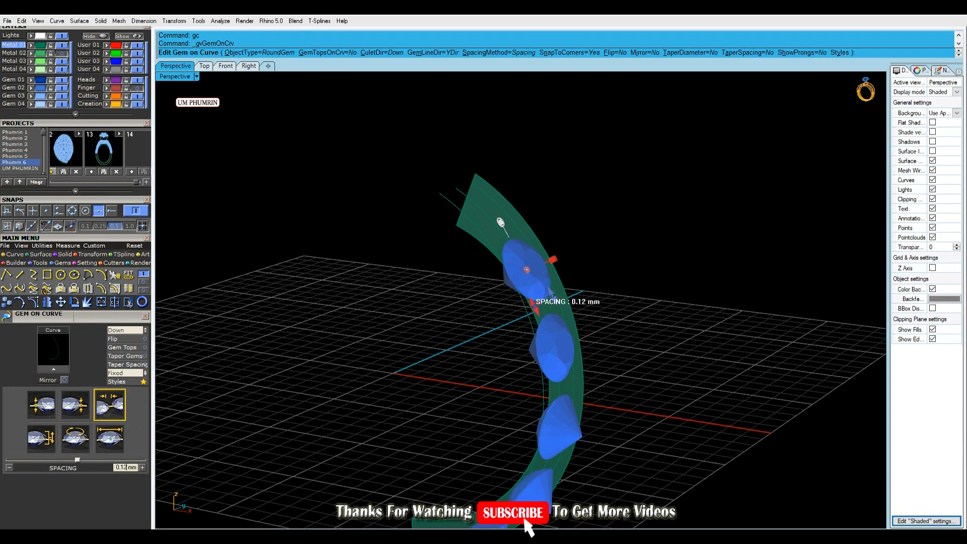
left_click(126, 376)
right_click_drag(610, 337, 582, 341)
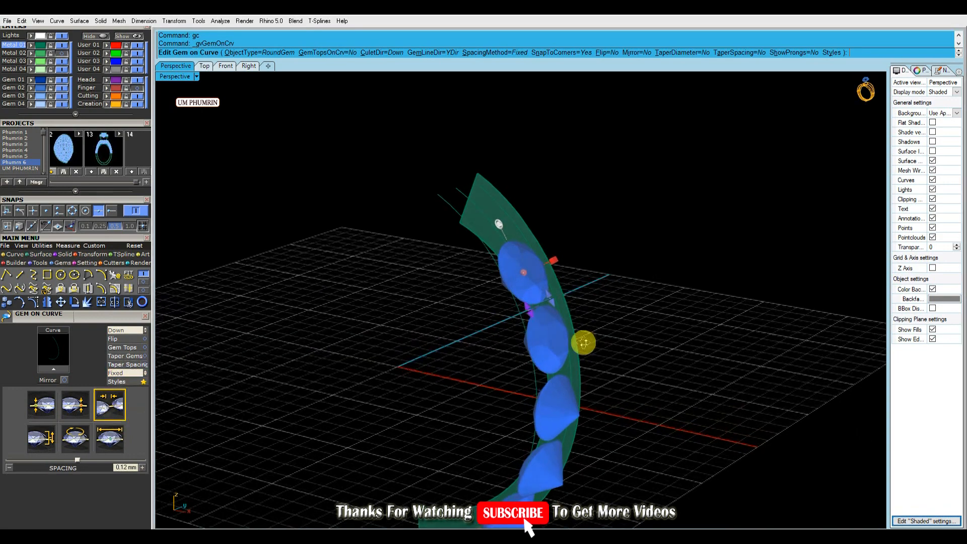
- Shift the gem row's start toward the upper end of the curve and set its end position to about 41.3%
scroll(579, 339, "down", 5)
left_click_drag(552, 309, 535, 291)
left_click_drag(524, 446, 568, 368)
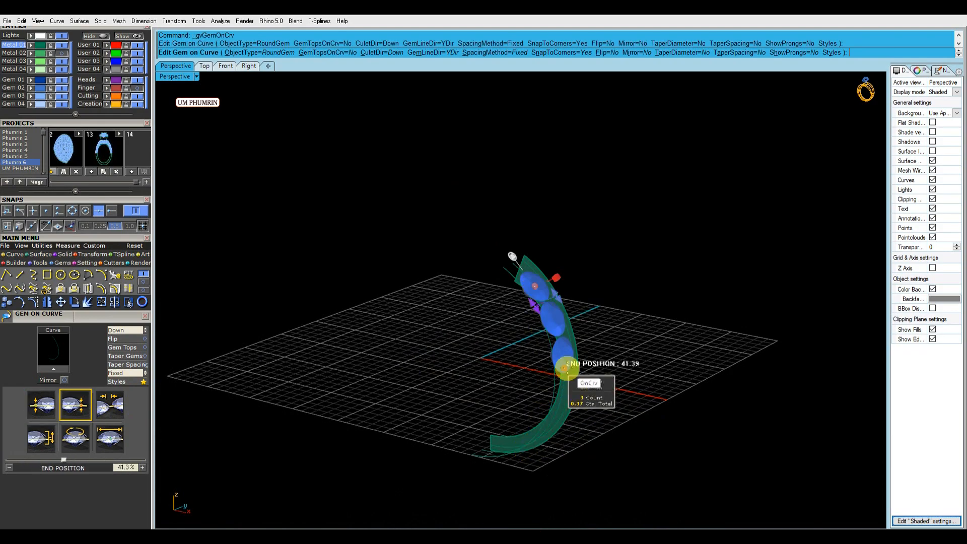
right_click(571, 376)
- Show all hidden objects and turn the Metal 02 layer back on
left_click(133, 37)
right_click_drag(609, 247, 521, 296)
left_click(61, 53)
scroll(526, 277, "up", 5)
scroll(590, 299, "down", 7)
scroll(538, 293, "up", 7)
- Edit the centre gem row's placement on its curve to space the three gems further apart
left_click(493, 327)
type("ee")
key("Return")
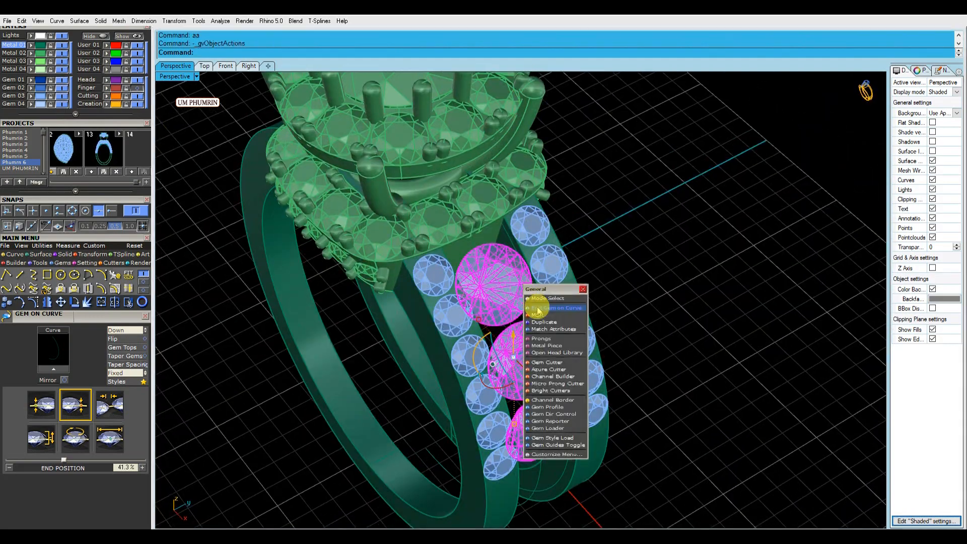
left_click(538, 309)
scroll(494, 284, "up", 3)
right_click(483, 279)
- Undo the gem profile made around the centre gems
scroll(484, 279, "down", 4)
right_click_drag(614, 297, 647, 300)
scroll(648, 300, "down", 4)
key("ctrl+s")
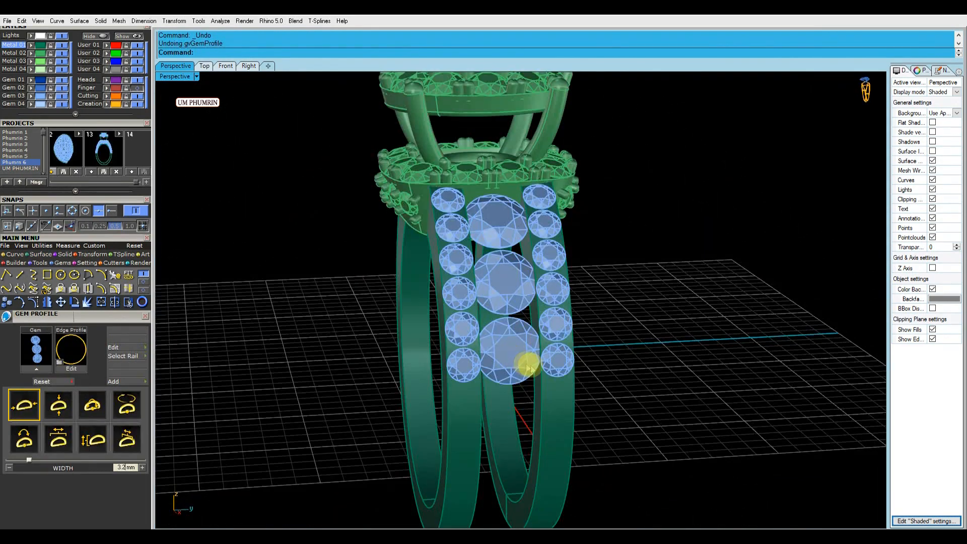
- Create gem profile curves for the three centre gems with a width of 3.2 mm
right_click_drag(527, 362, 520, 333)
left_click(521, 352)
type("g")
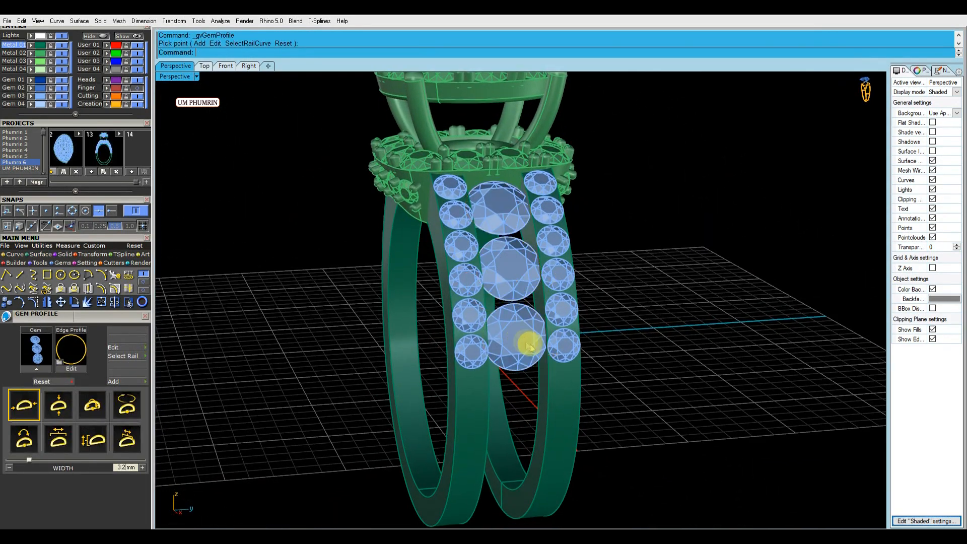
scroll(490, 248, "up", 5)
scroll(496, 245, "down", 5)
right_click_drag(497, 245, 532, 316)
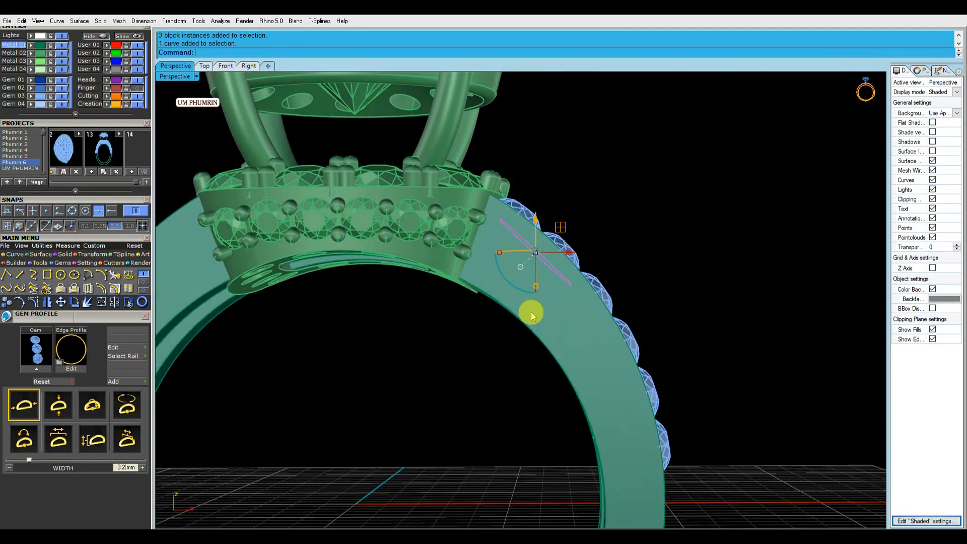
- Extrude the upper gem's profile curve to one side only by -1.4, without capping it
key("e")
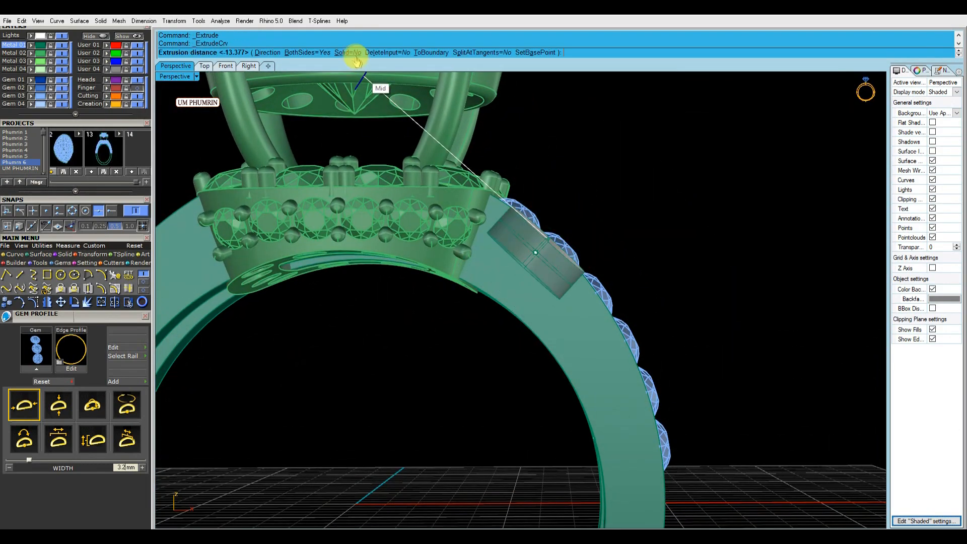
left_click(319, 53)
right_click_drag(522, 315, 494, 348)
mouse_move(528, 322)
right_mouse_down()
mouse_move(527, 312)
mouse_move(400, 371)
mouse_move(379, 391)
mouse_move(371, 341)
mouse_move(418, 349)
mouse_move(451, 395)
mouse_move(448, 381)
mouse_move(377, 348)
mouse_move(391, 391)
mouse_move(476, 372)
mouse_move(533, 311)
mouse_move(534, 327)
right_mouse_up()
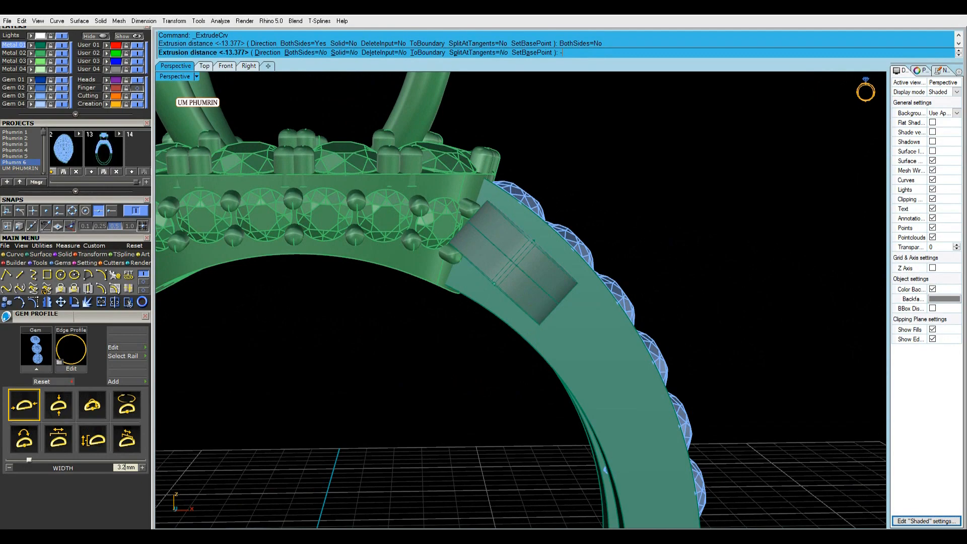
type("4")
key("Return")
- Extrude the profile curves of the remaining centre gems by -1.4
right_click_drag(533, 318, 503, 274)
left_click(501, 273)
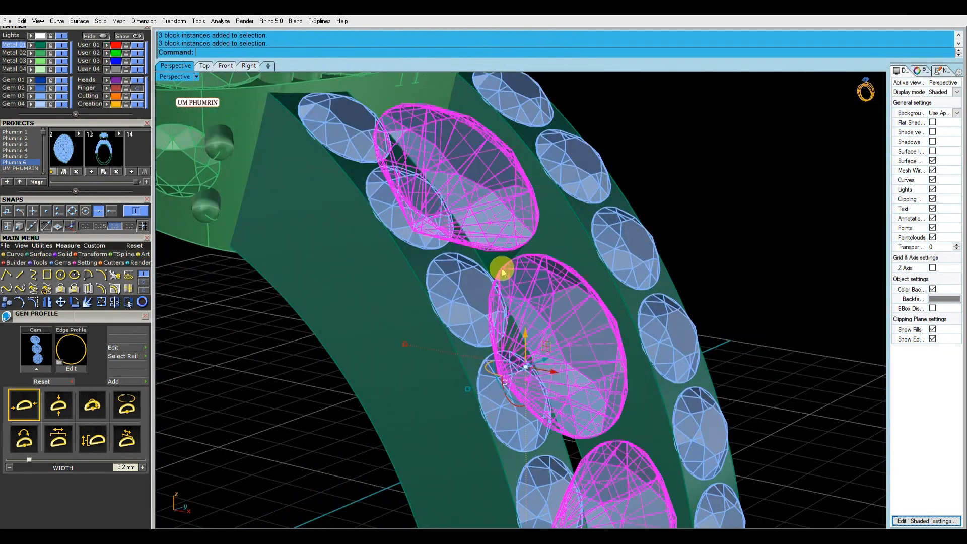
right_click_drag(636, 363, 703, 333)
left_click(703, 333)
scroll(507, 343, "up", 4)
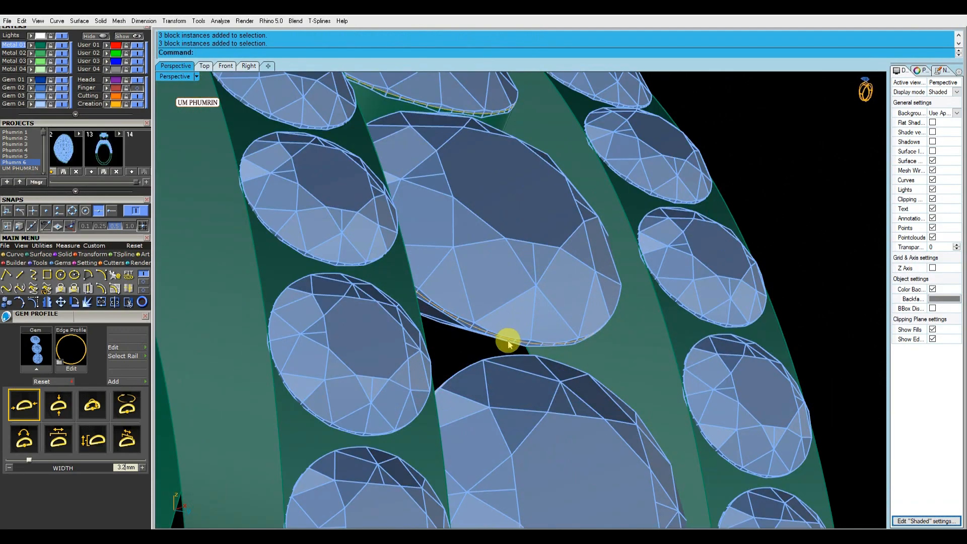
scroll(512, 337, "down", 5)
scroll(511, 425, "up", 2)
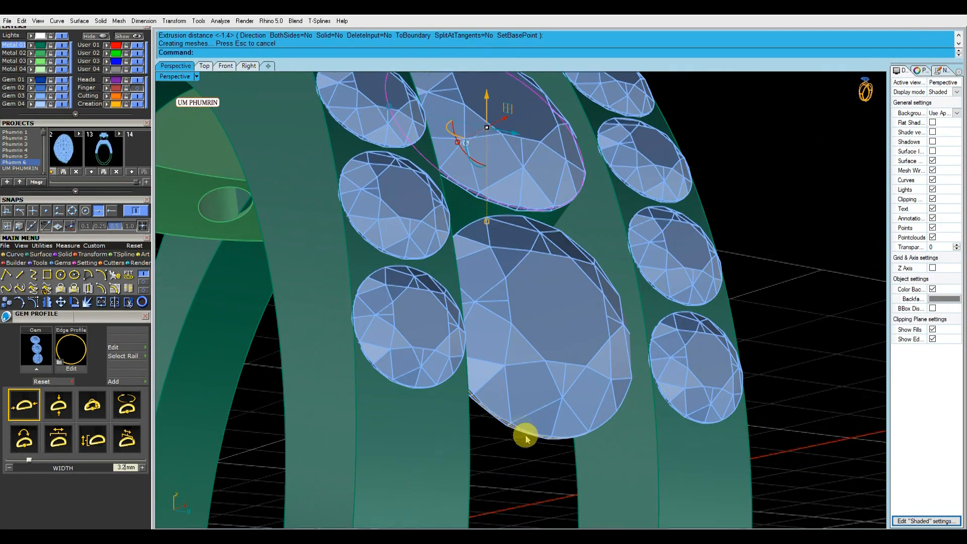
scroll(529, 432, "down", 5)
right_click_drag(529, 431, 593, 371)
scroll(579, 353, "up", 2)
- Offset the three extruded gem surfaces by 0.6 in the flipped direction as solids to form bezels
left_click(573, 340)
type("OS")
key("Return")
right_click_drag(575, 265, 530, 287)
type("f")
key("Return")
right_click_drag(588, 291, 512, 366)
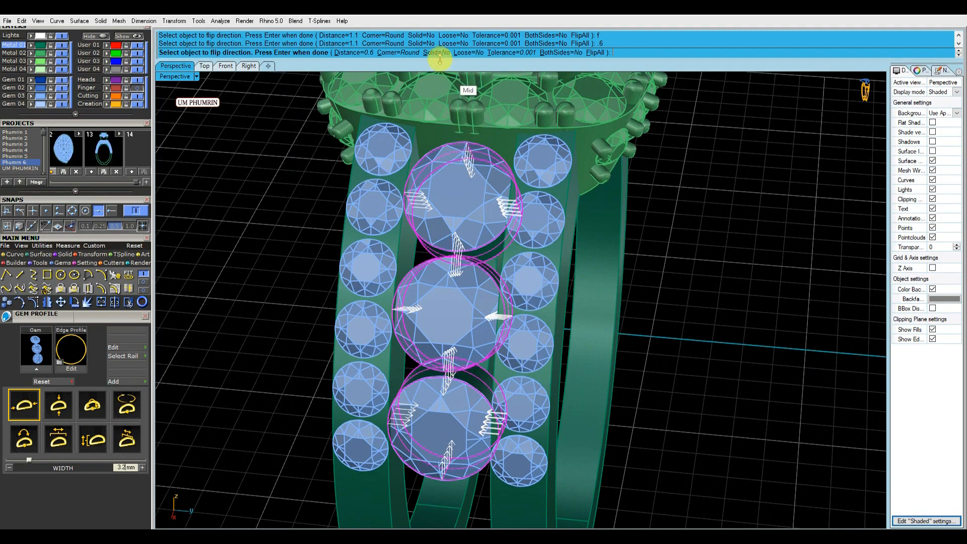
key("Return")
right_click_drag(673, 238, 472, 218)
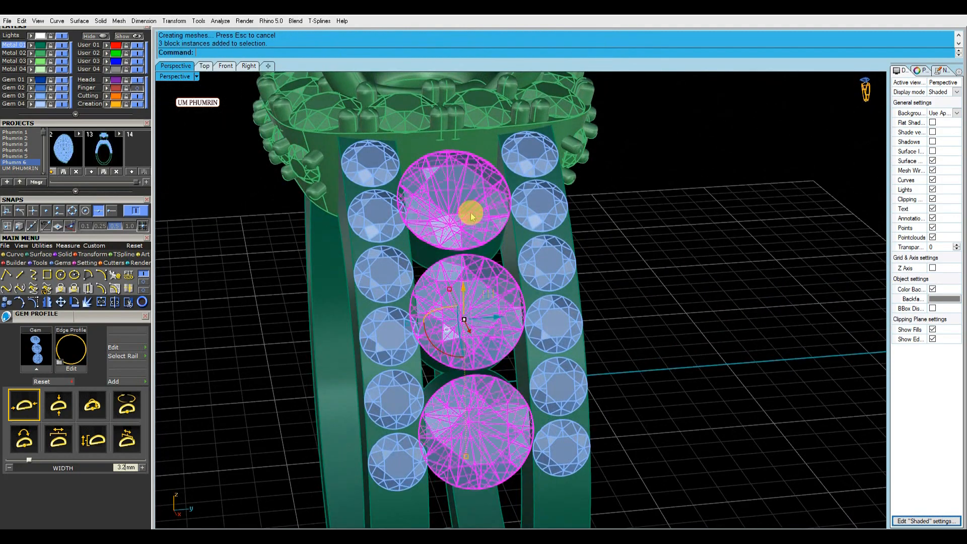
- Create gem cutters for the three centre gems with a Z offset of 12%
type("gc")
key("Return")
left_click(77, 442)
right_click_drag(482, 356, 626, 312)
right_click(626, 312)
- Subtract the three gem cutters from the three bezels beneath the centre gems
left_click(585, 344)
left_click(529, 267, "shift")
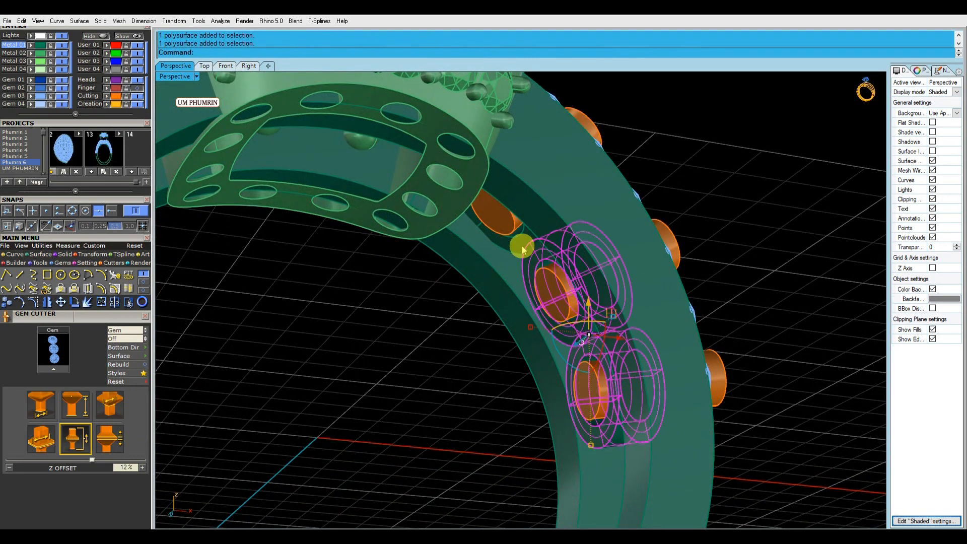
left_click(524, 249, "shift")
key("Return")
right_click_drag(522, 253, 606, 302)
left_click(658, 371)
left_click(524, 147)
left_click(618, 261)
right_click(666, 256)
- Hide the three centre gems and delete the leftover cutter objects between the two bands
right_click_drag(670, 255, 562, 307)
left_click(497, 319)
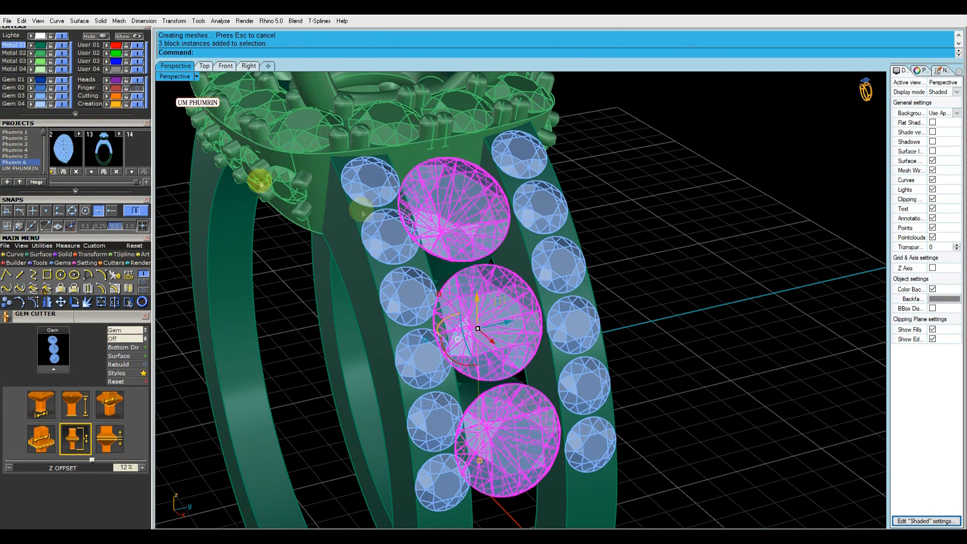
key("Delete")
left_click(490, 253)
key("Delete")
left_click(495, 266)
key("Delete")
left_click(515, 385)
key("Delete")
right_click_drag(517, 384, 581, 268)
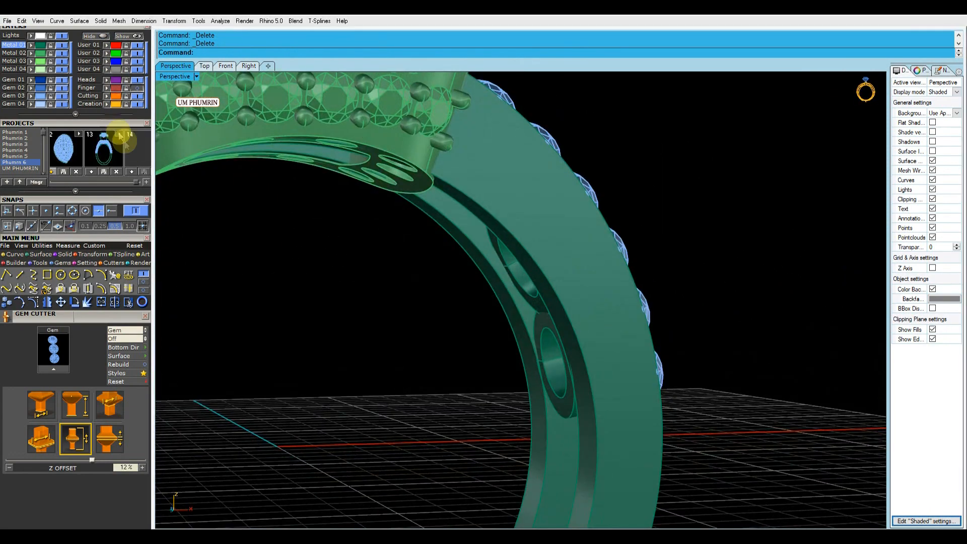
- Show the three hidden centre gems again and save the ring file
left_click(136, 36)
right_click_drag(649, 226, 467, 335)
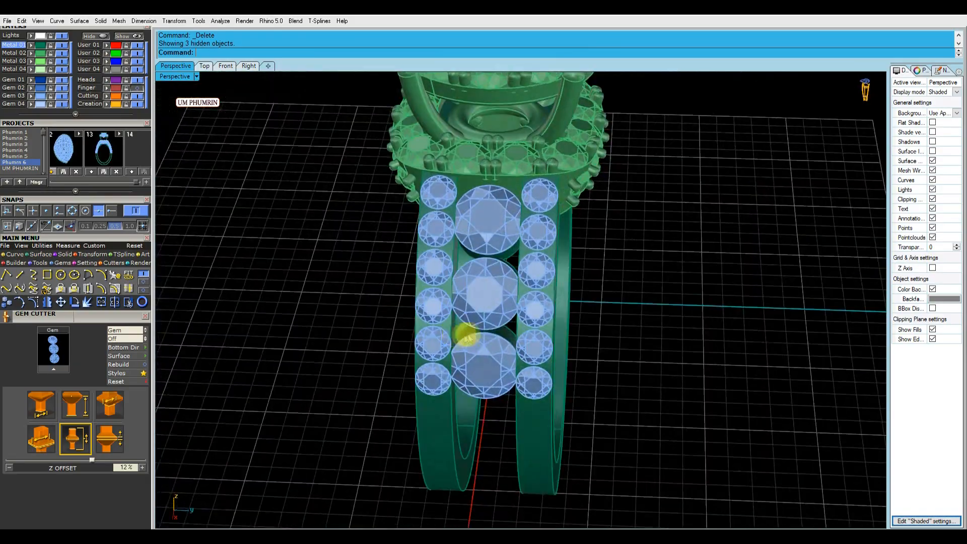
scroll(504, 336, "down", 4)
right_click_drag(532, 338, 494, 252)
scroll(492, 267, "up", 5)
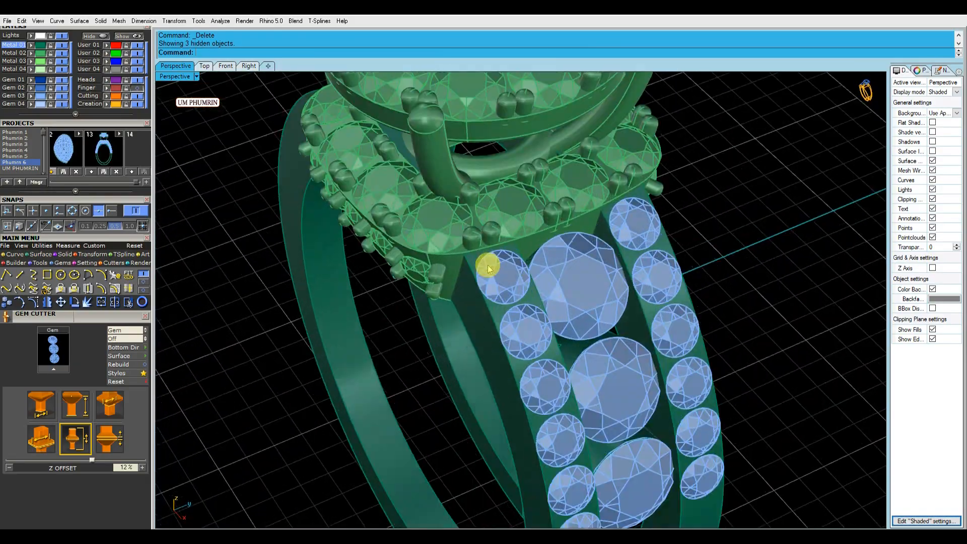
scroll(500, 314, "down", 2)
scroll(501, 321, "down", 3)
right_click_drag(502, 320, 557, 295)
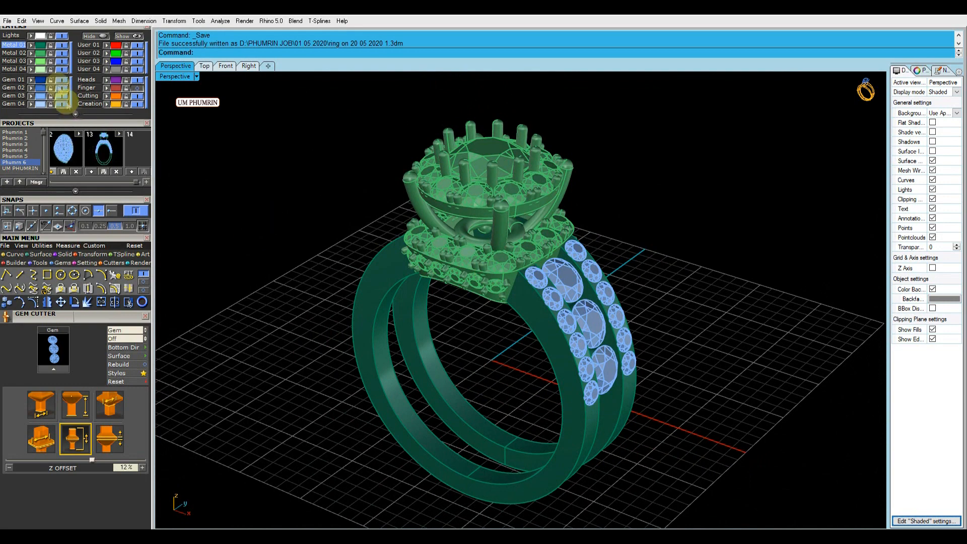
- Put the ring head on the Metal 01 layer, and select all gem block instances and assign them to the Gem 03 layer
left_click(218, 146)
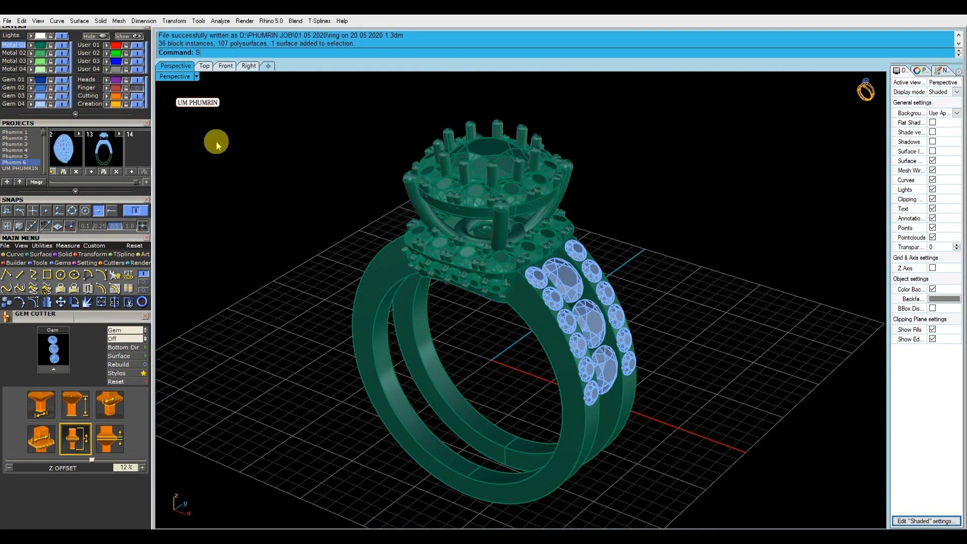
key("BackSpace")
key("BackSpace")
type("BlockInstance")
key("Return")
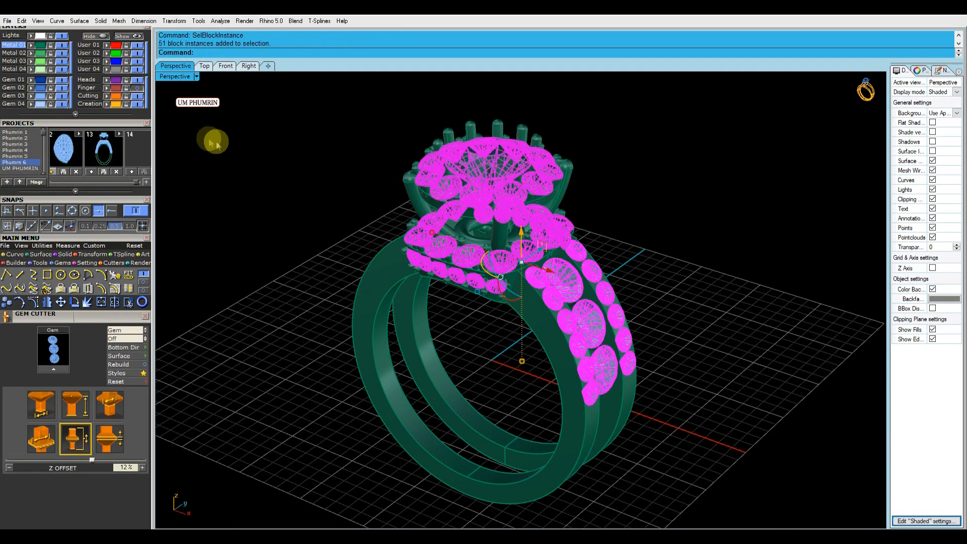
left_click(32, 95)
left_click(262, 164)
- Move the upper halo head with its prongs and gems vertically relative to the lower halo
right_click_drag(261, 165, 599, 210)
scroll(513, 191, "up", 3)
left_click(512, 191)
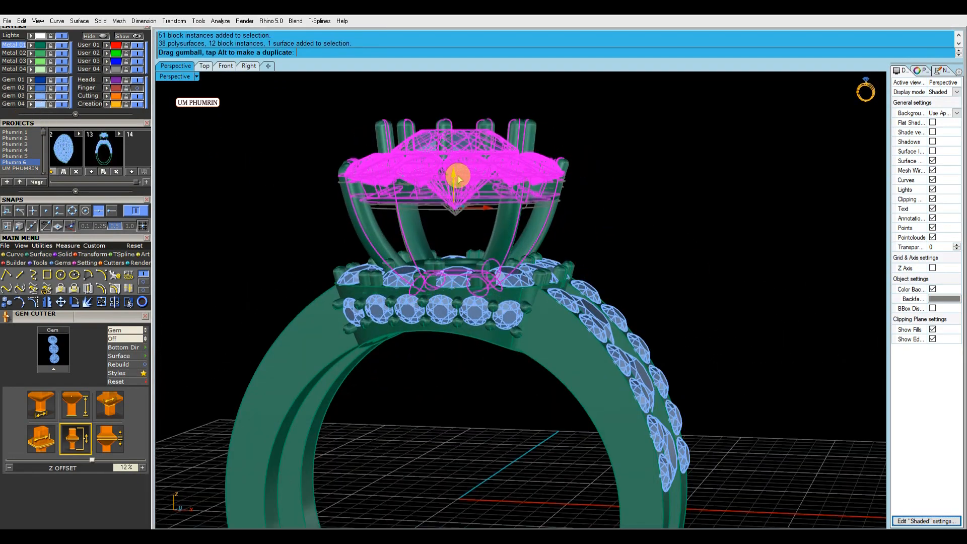
scroll(600, 229, "down", 6)
right_click_drag(600, 229, 516, 223)
scroll(537, 274, "up", 5)
- Show the finger rail curve and extrude it into a cylinder running through the finger opening
left_click(118, 90)
right_click_drag(594, 217, 468, 248)
key("ctrl+e")
left_click(312, 54)
left_click(348, 164)
right_click_drag(362, 201, 464, 298)
- Subtract the finger cylinder from the lower halo base and save the ring file
scroll(480, 244, "up", 3)
key("ctrl+f")
key("Escape")
scroll(520, 239, "up", 3)
left_click(500, 235)
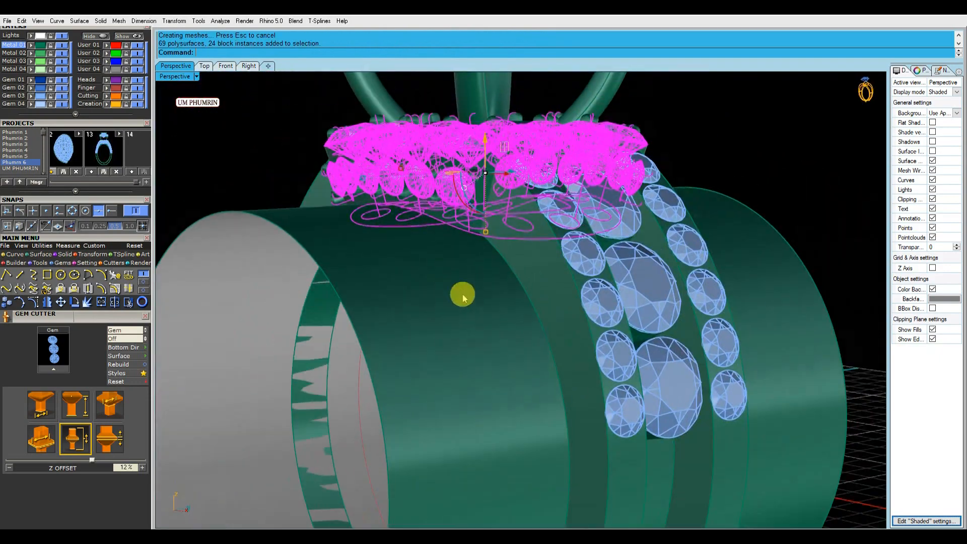
key("Return")
key("Escape")
scroll(467, 297, "down", 3)
mouse_move(467, 297)
right_mouse_down()
mouse_move(479, 315)
mouse_move(546, 279)
mouse_move(600, 306)
mouse_move(400, 313)
mouse_move(418, 330)
mouse_move(549, 308)
right_mouse_up()
scroll(549, 308, "down", 5)
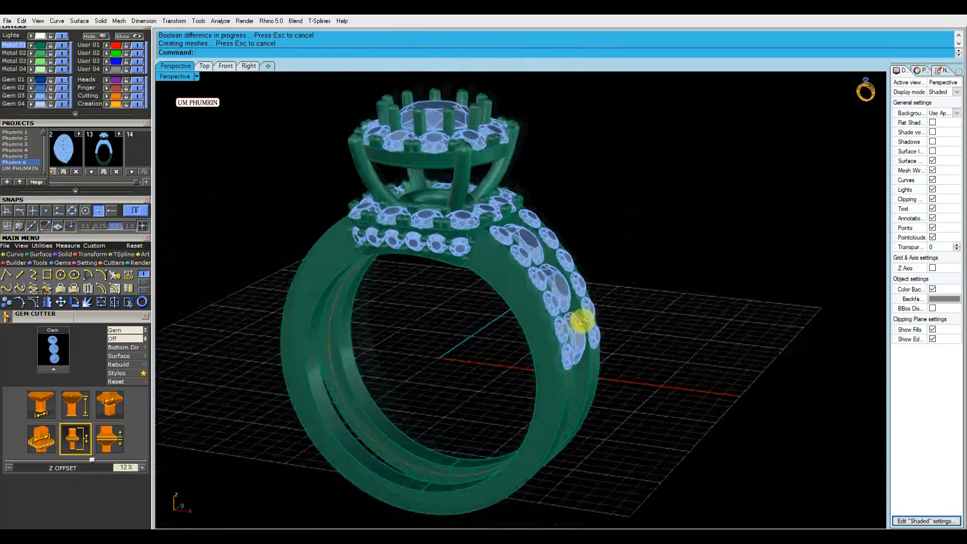
key("ctrl+s")
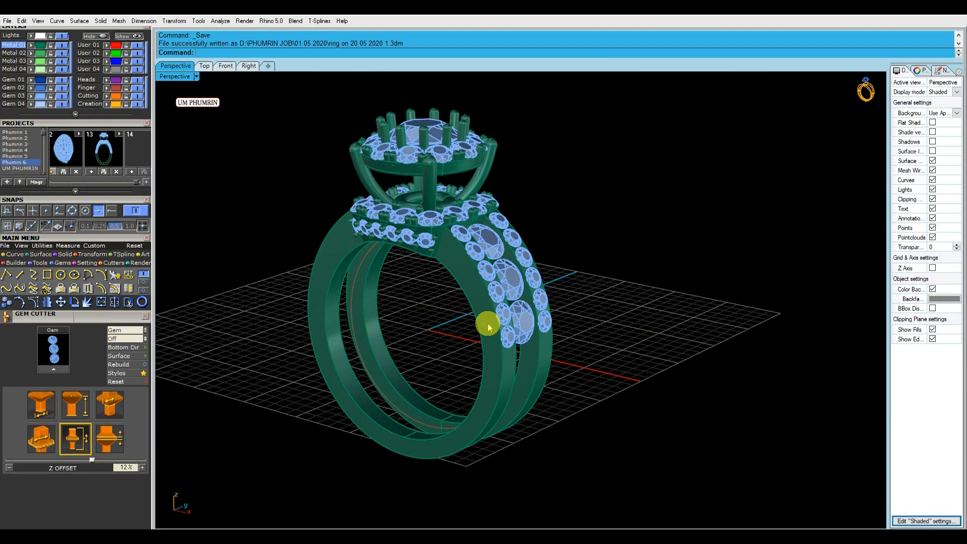
- Fillet the finger-side rim edges of the three centre bezels with a radius of 0.2
right_click_drag(492, 335, 578, 298)
scroll(478, 325, "up", 11)
left_click(472, 333)
left_click(751, 289)
type("fe")
key("Return")
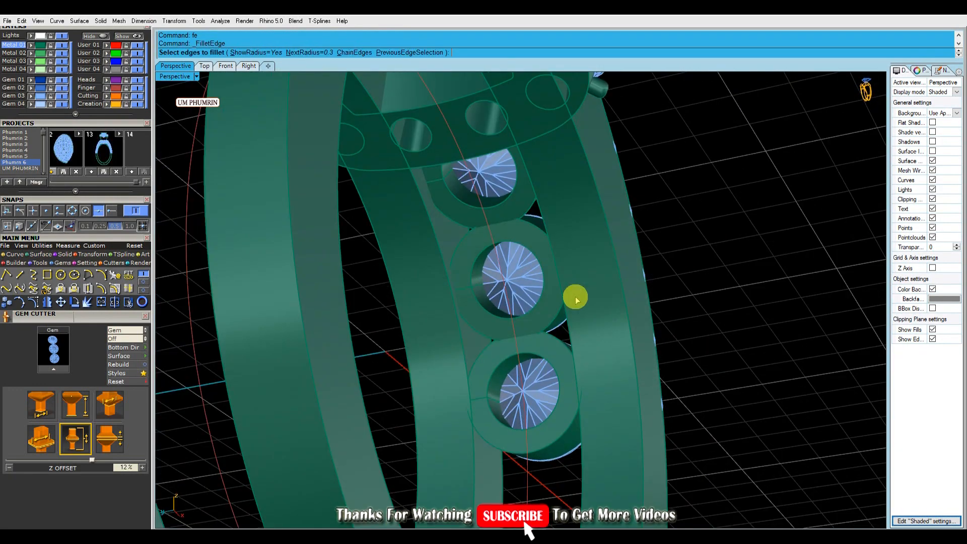
type(".2")
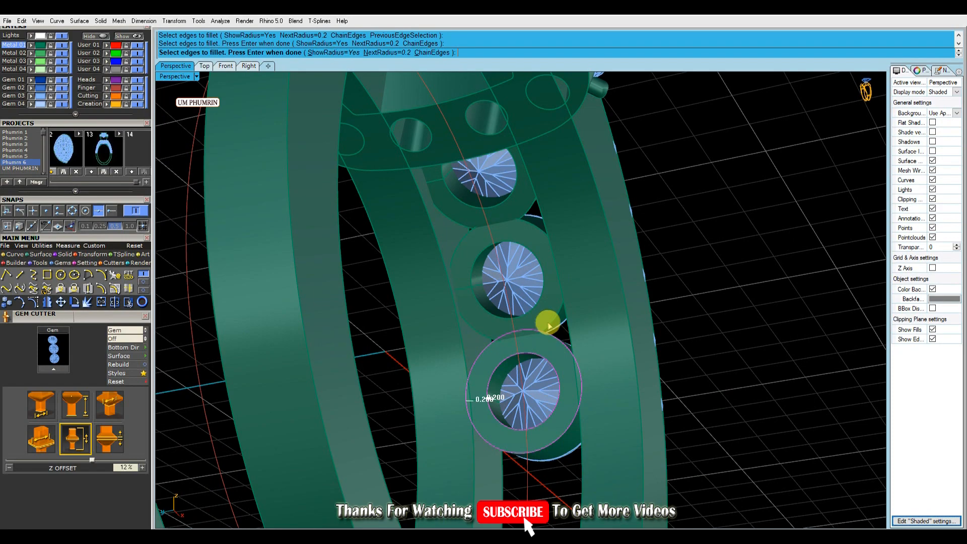
key("Return")
key("Return")
scroll(514, 210, "down", 6)
right_click_drag(513, 210, 482, 331)
scroll(481, 331, "up", 5)
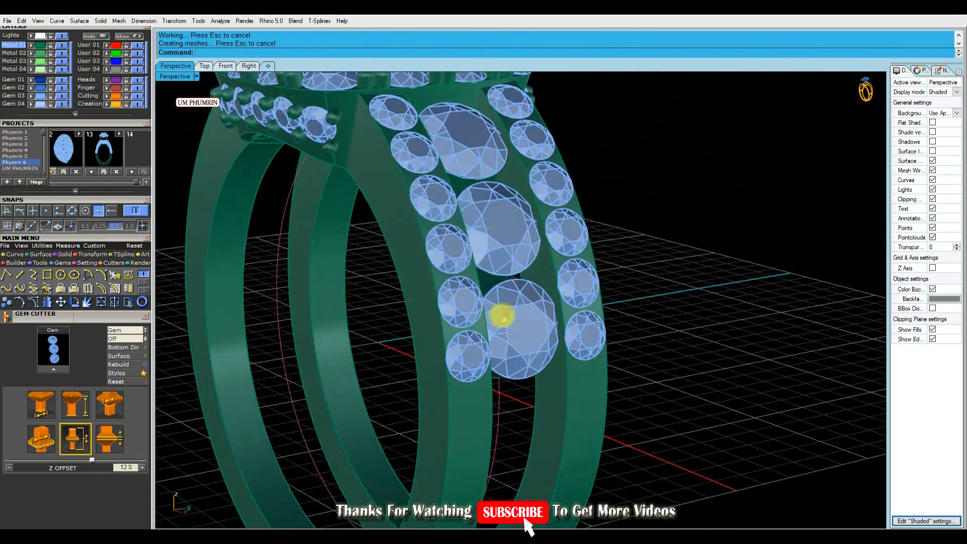
- Group the three filleted centre bezels and turn off their surface isocurves
right_click_drag(486, 277, 466, 245)
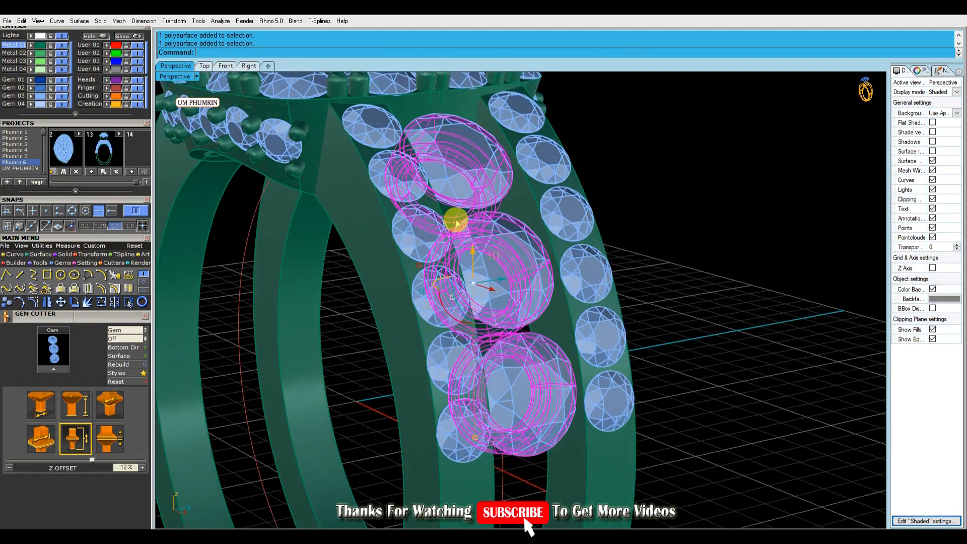
left_click(921, 70)
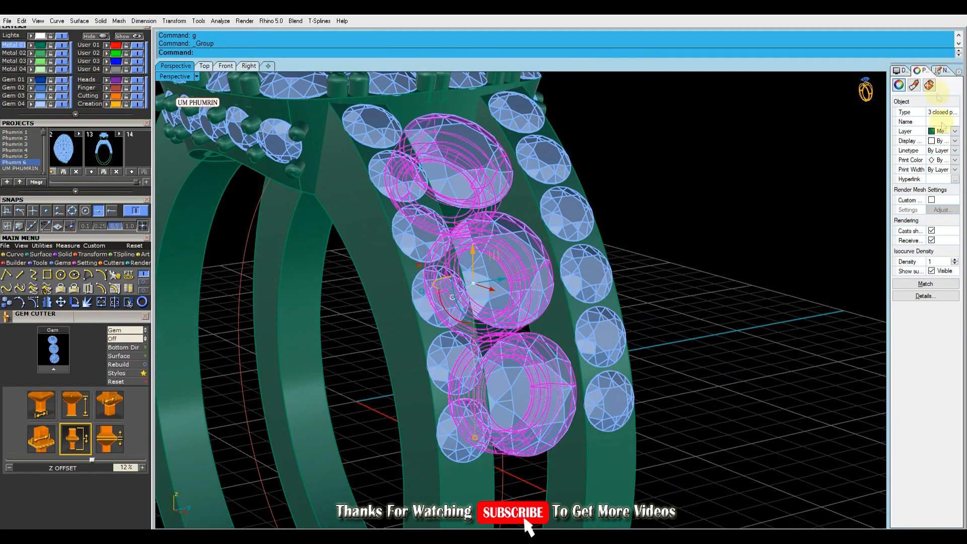
left_click(931, 271)
- Place a row of six gems along the band's outer side face and save the ring file
right_click_drag(705, 234, 627, 230)
left_click(512, 288, "shift")
right_click_drag(512, 289, 644, 272)
key("Escape")
key("Escape")
key("ctrl+s")
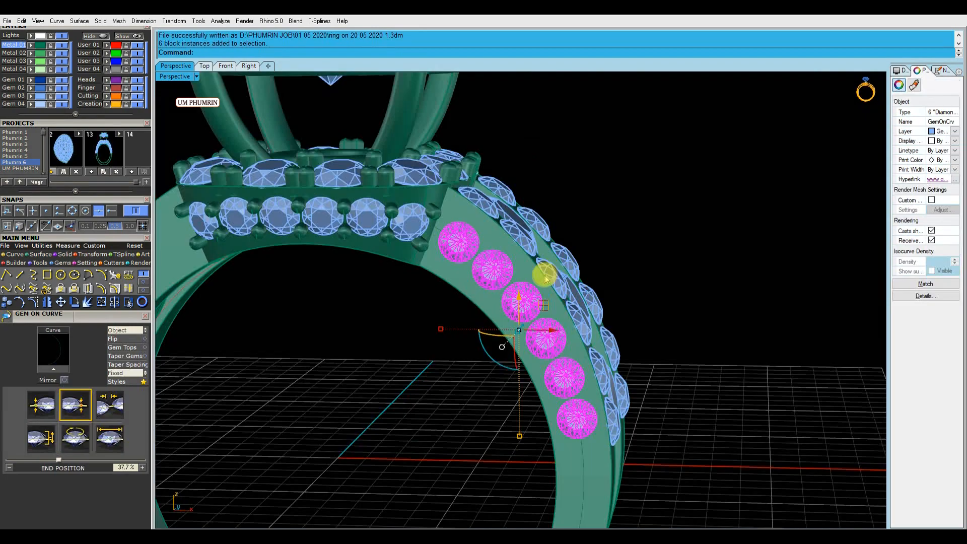
- Start adding two-shared prongs to the six side-face gems, with large and small diameters of 0.45
right_click_drag(540, 275, 568, 255)
middle_click(570, 256)
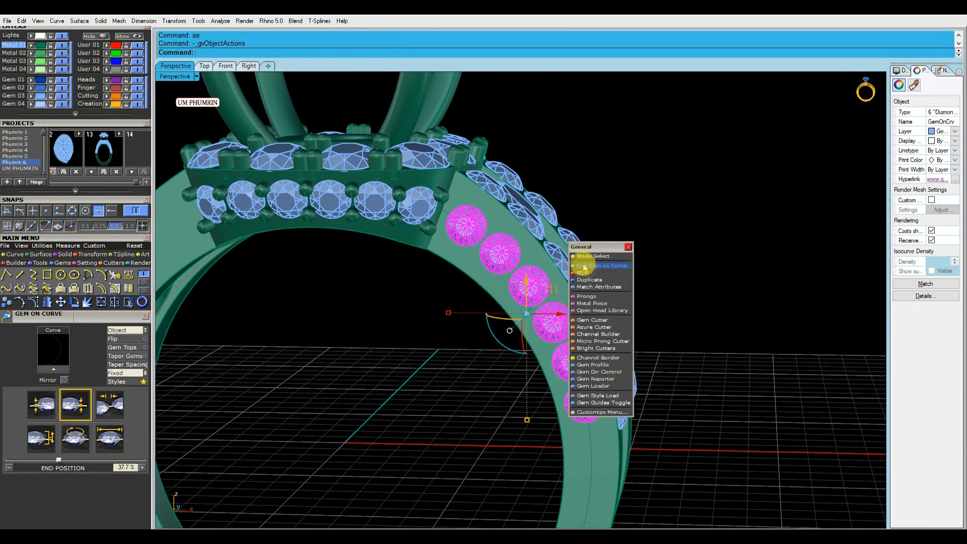
left_click(596, 303)
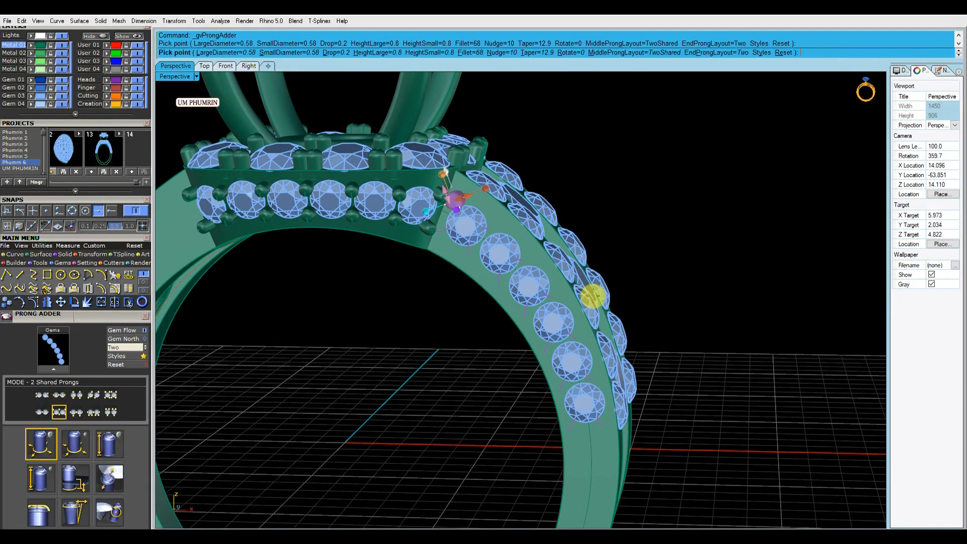
left_click(251, 53)
type(".45")
key("Return")
left_click(272, 53)
type(".45")
key("Return")
- Set the prong drop to 0.2, the large height to 0.6, the fillet to 75 and the taper to 0
left_click(340, 54)
type(".2")
key("Return")
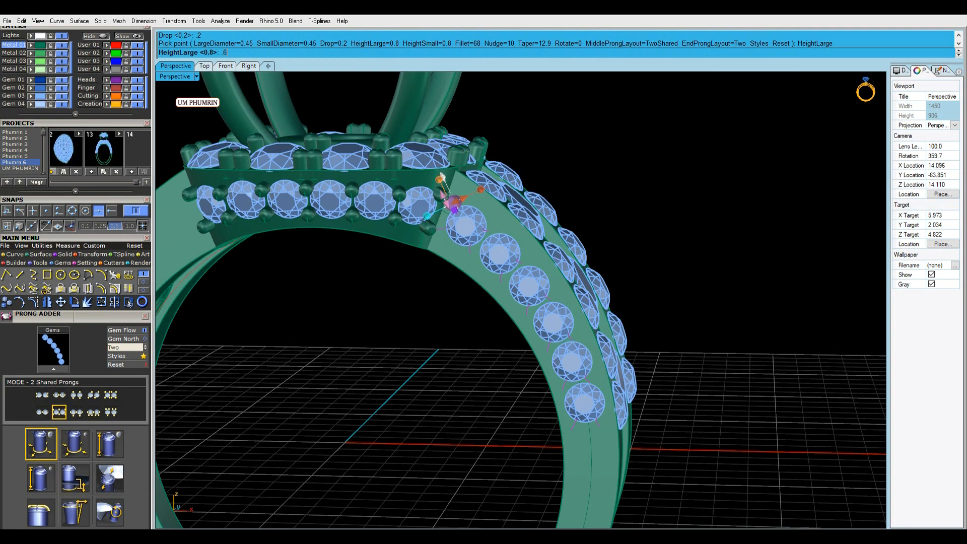
type(".6")
key("Return")
left_click(466, 53)
type("75")
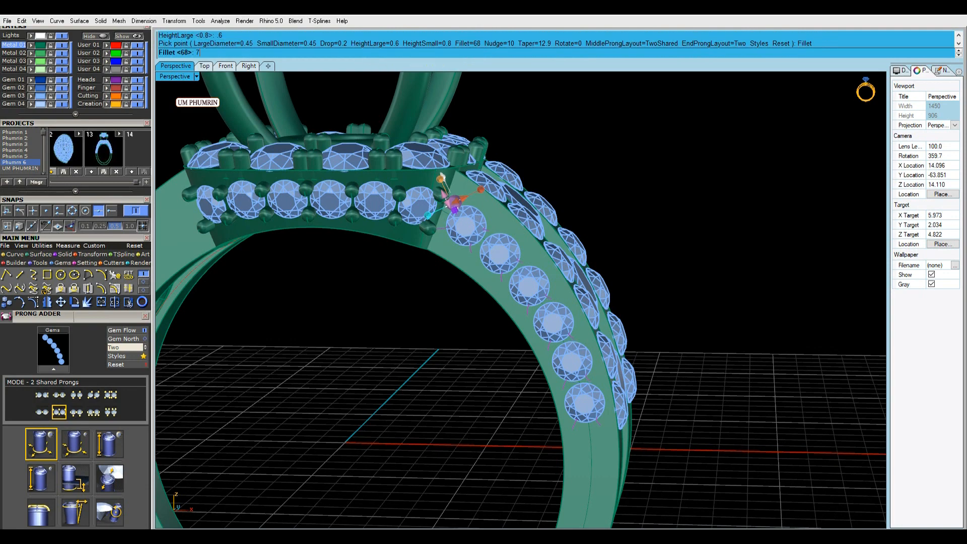
key("Return")
left_click(521, 53)
type("0")
key("Return")
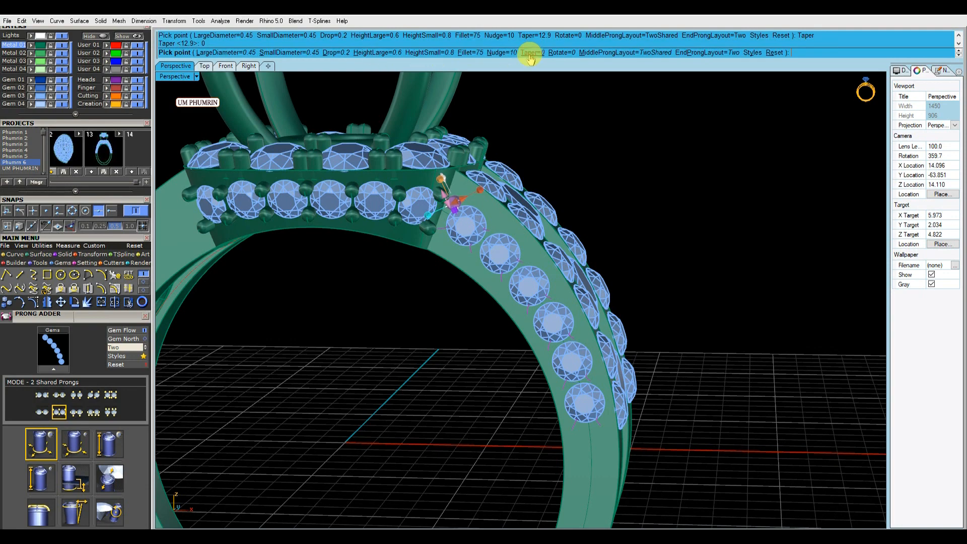
- Adjust the prong placement at the first side gem near the head and create the prongs
scroll(557, 199, "up", 5)
left_click_drag(462, 203, 461, 202)
right_click(461, 202)
scroll(494, 227, "down", 10)
right_click_drag(529, 221, 390, 270)
- Shift the 14 side prongs slightly into the band, then put them on the Metal 01 layer with isocurves off
left_click(398, 260)
scroll(401, 270, "up", 6)
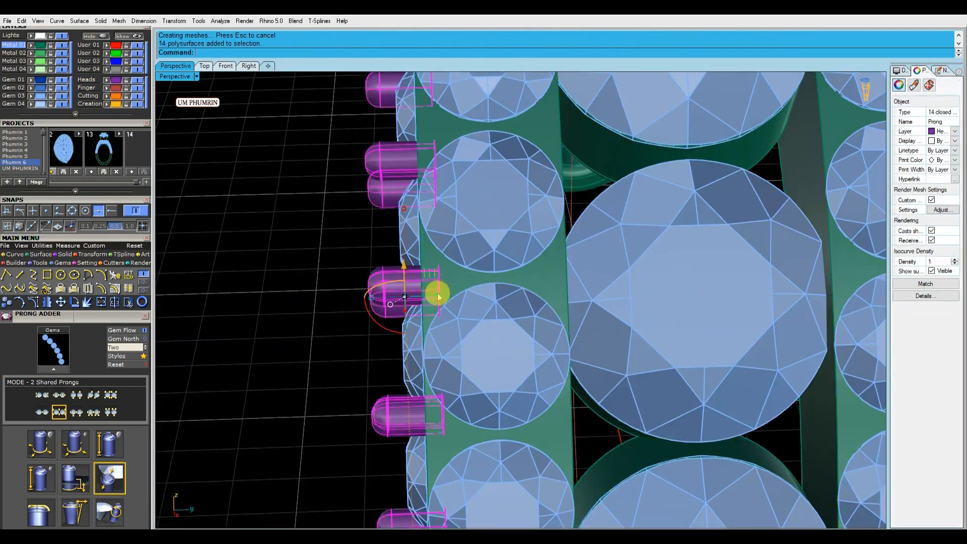
left_click_drag(442, 300, 447, 301)
scroll(348, 259, "down", 8)
right_click_drag(348, 259, 450, 276)
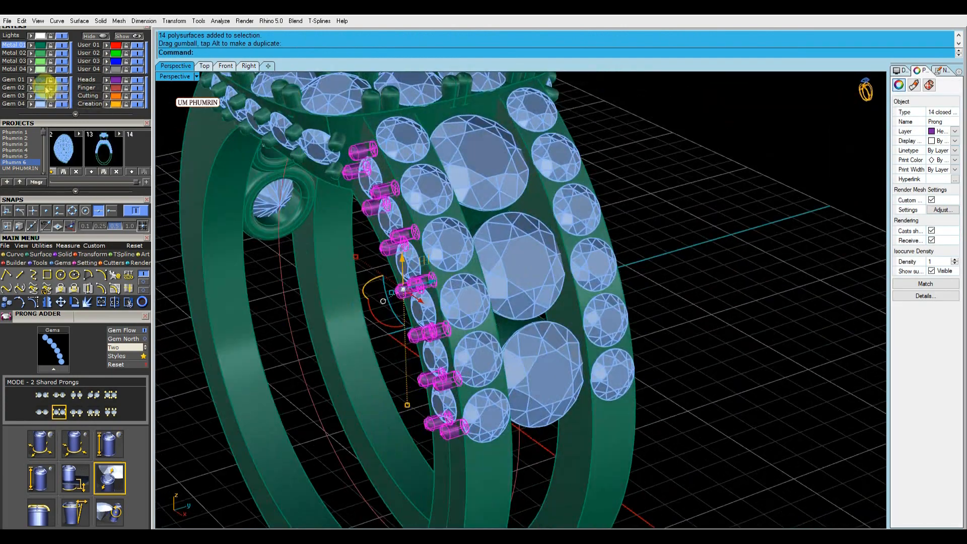
scroll(528, 291, "down", 5)
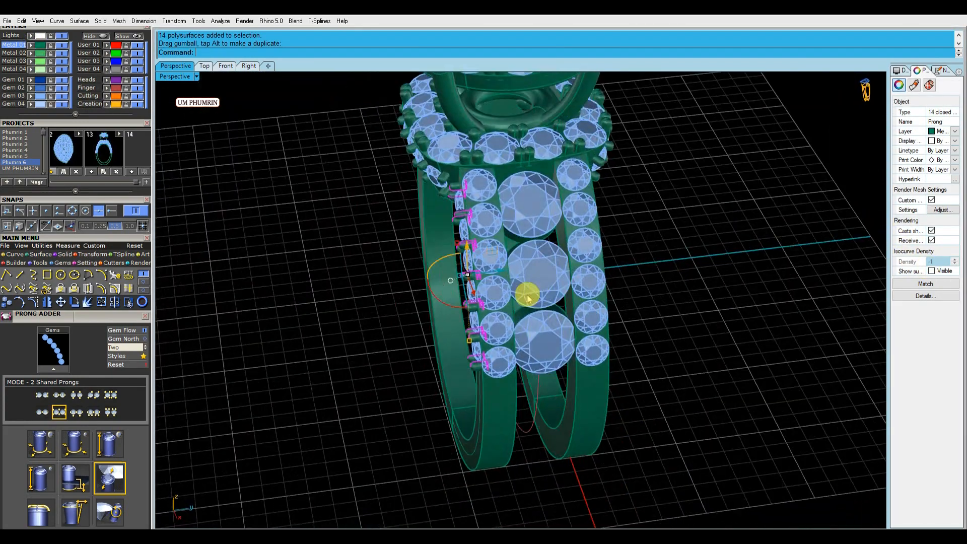
left_click(626, 287)
- Delete the surplus prong beside the row of side-face gems
scroll(477, 220, "up", 5)
left_click(480, 236)
right_click_drag(479, 223, 610, 254)
right_click(480, 236)
scroll(486, 231, "up", 6)
key("Delete")
- Place 0.45 mm prongs on the band surfaces around the outer gem rows with Prong On Surface
scroll(518, 246, "down", 4)
scroll(517, 245, "down", 4)
type("PS")
key("Return")
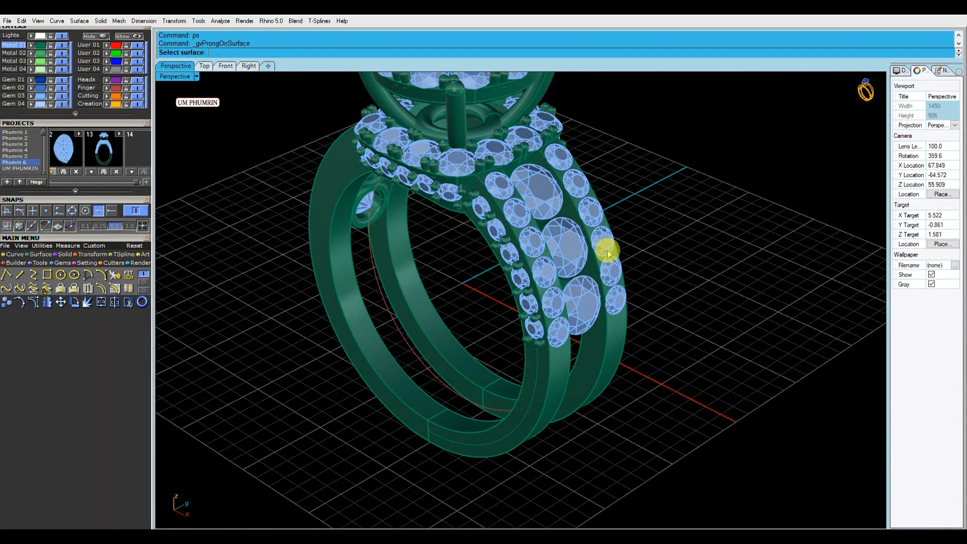
- Offset the slanted plane beside the head by 0.1 as a solid and subtract it from the two bands
left_click(454, 275)
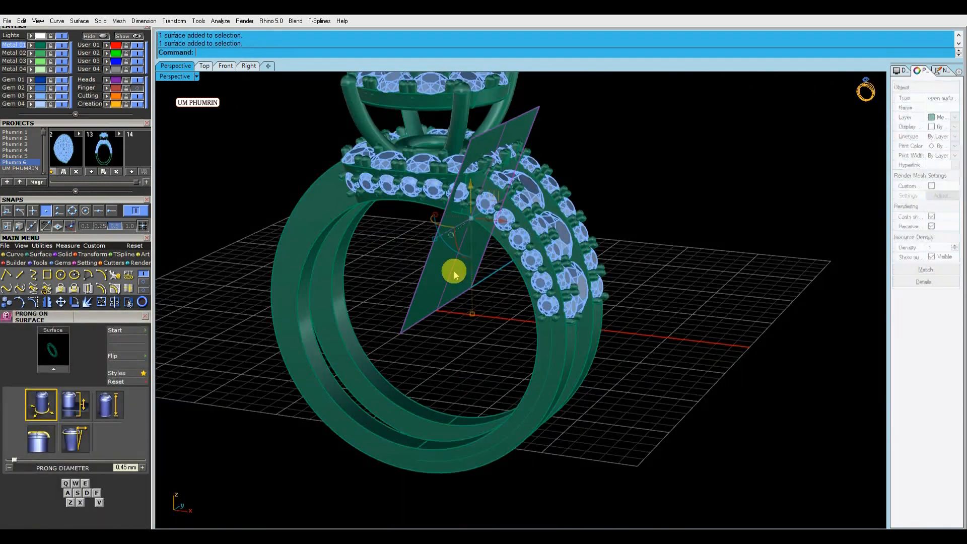
type("O3")
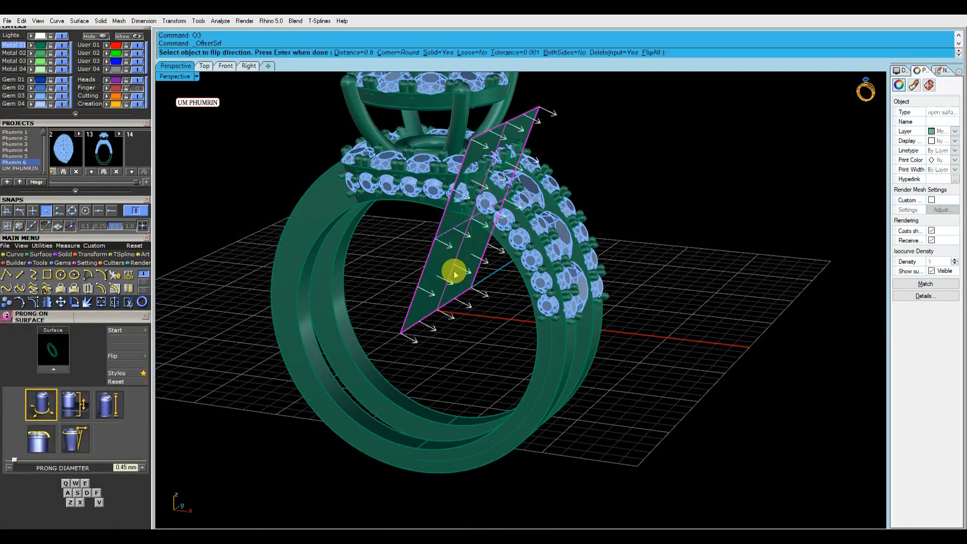
type("f")
key("Return")
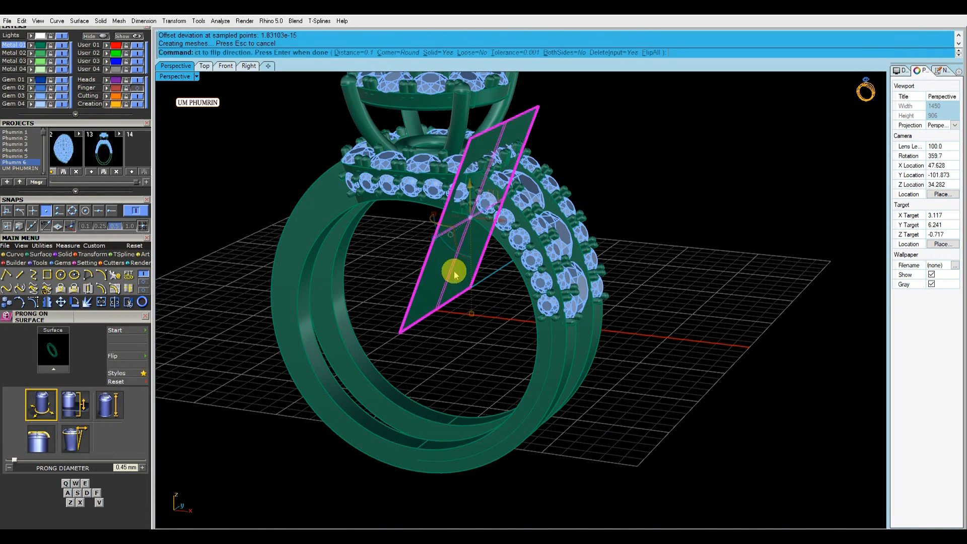
left_click(542, 350)
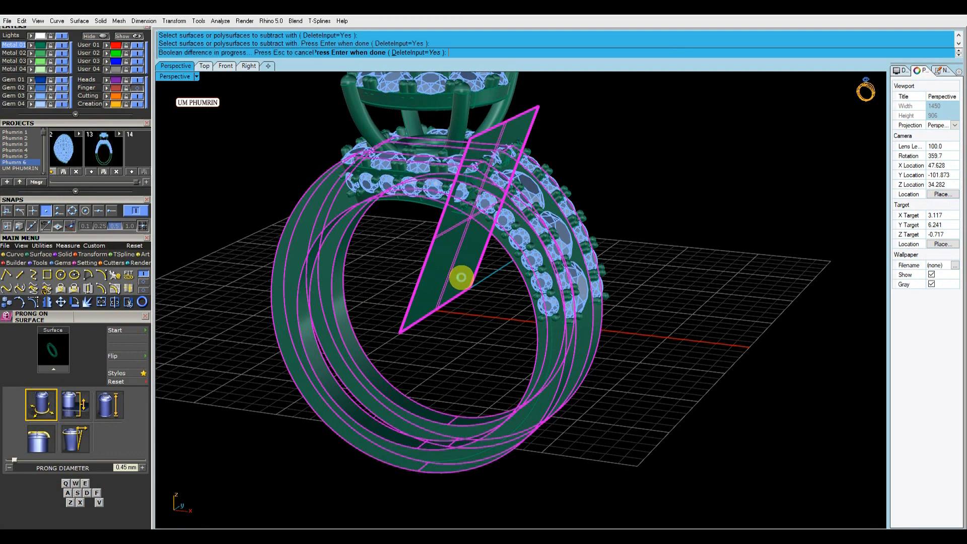
right_click_drag(459, 278, 472, 211)
- Draw a vertical line in the Front view from the origin 0 down past the underside of the shank
left_click(225, 68)
scroll(491, 234, "down", 3)
type("l")
key("Return")
type("0")
key("Return")
left_click(418, 413)
- Split the two bands with the vertical line at the bottom of the shank
left_click_drag(457, 398, 391, 367)
left_click(384, 349)
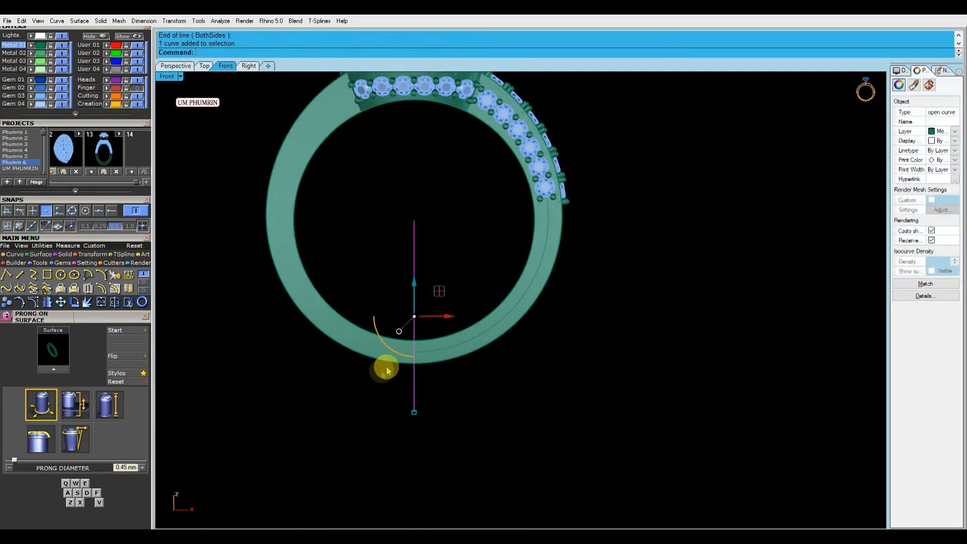
right_click_drag(385, 315, 386, 334)
type("ss")
key("Return")
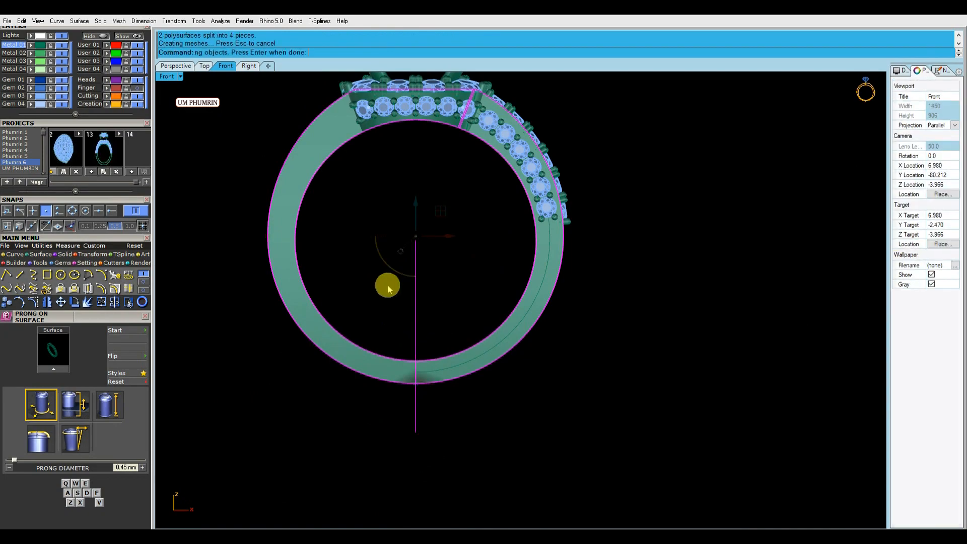
- Delete the halves of both bands on the side without shank gems
left_click(175, 65)
right_click_drag(428, 231, 397, 289)
left_click(419, 273)
key("Delete")
left_click(366, 361)
key("Delete")
- Delete the second band's remaining half and the leftover split pieces
right_click_drag(366, 361, 535, 343)
right_click_drag(600, 326, 504, 349)
left_click(503, 349)
left_click(547, 351, "shift")
left_click(549, 336)
left_click_drag(641, 344, 485, 326)
left_click(496, 326, "ctrl")
key("Delete")
left_click_drag(620, 369, 483, 330)
left_click_drag(628, 369, 548, 341)
key("Delete")
- Isolate the remaining half band and duplicate its long curved edges
left_click(490, 330)
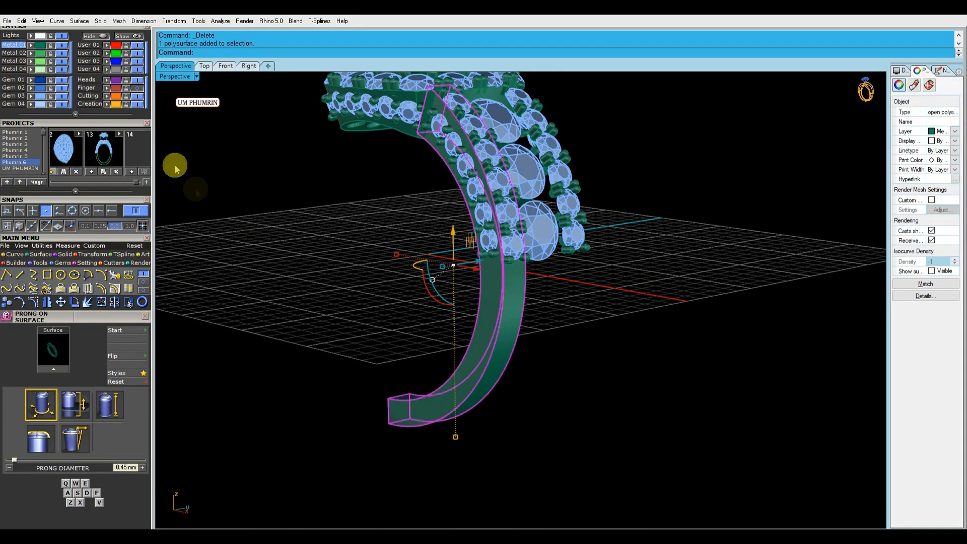
right_click(97, 42)
right_click_drag(356, 247, 370, 281, "shift")
type("de")
key("Return")
left_click(517, 305)
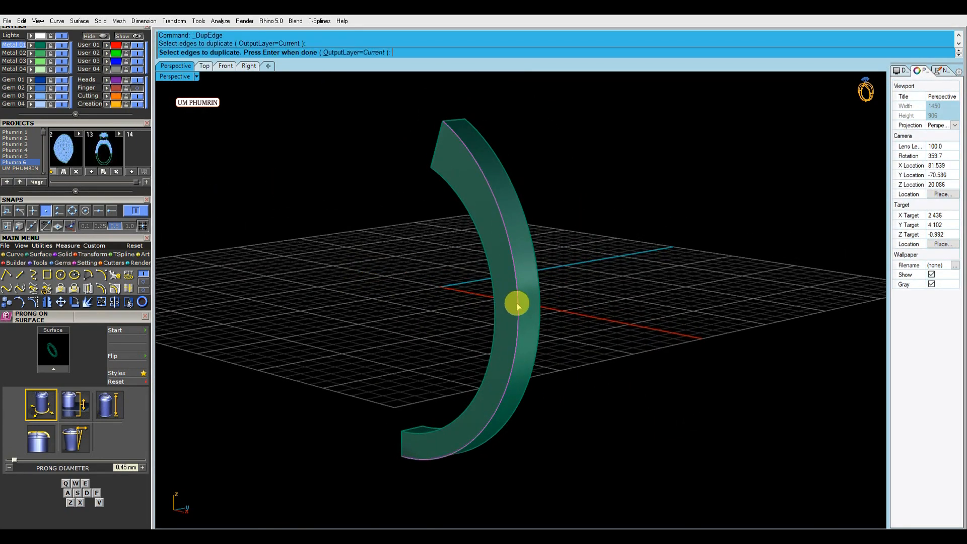
right_click_drag(513, 311, 649, 304)
key("Return")
- Delete the half band's solid, loft a surface between its two outer edge curves and delete those curves
left_click(378, 314)
key("Delete")
left_click_drag(649, 305, 602, 284)
right_click_drag(603, 299, 554, 318)
type("lo")
key("Return")
key("Return")
key("Delete")
- Loft a surface between the half band's two inner edge curves and delete the curves
left_click_drag(539, 346, 507, 330)
type("lo")
key("Return")
key("Return")
key("Delete")
- Duplicate the borders of both lofted surfaces and draw a line joining their upper end corners
left_click_drag(667, 378, 490, 324)
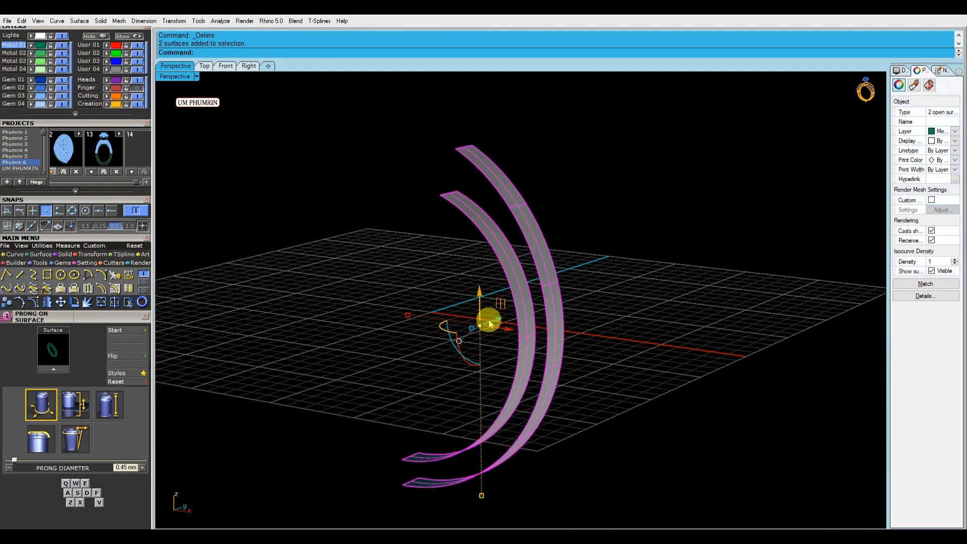
key("Return")
left_click(112, 209)
left_click(48, 211)
left_click(450, 160, "shift")
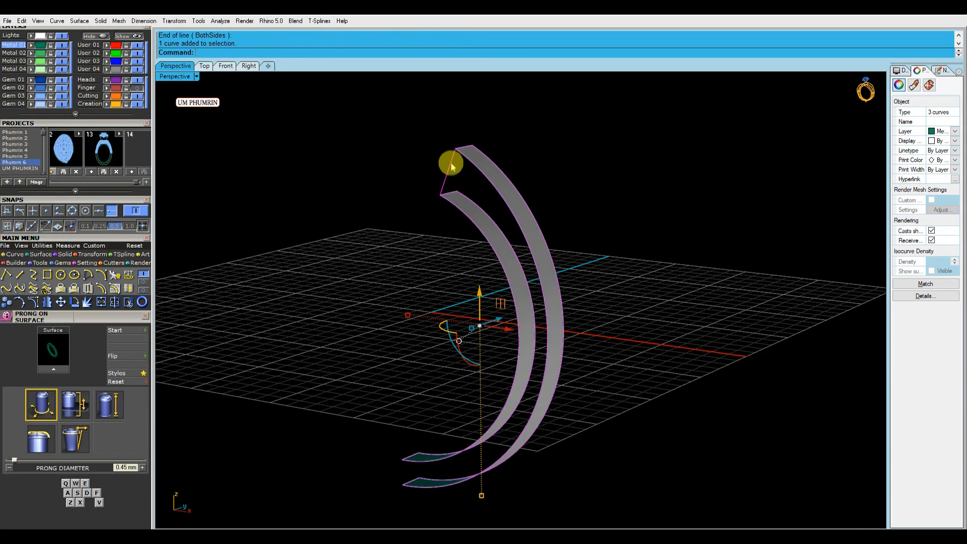
- Sweep the line along the two border curves, delete the curves and join the three surfaces into one closed solid
type("sw")
key("Return")
key("Return")
key("Delete")
left_click_drag(667, 392, 406, 263)
key("ctrl+j")
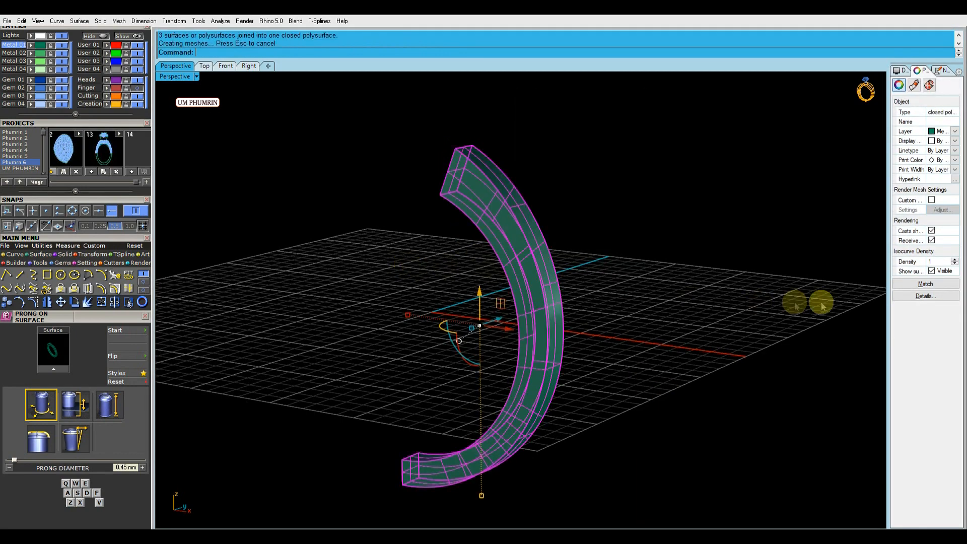
- Mirror the rebuilt half band to the other side of the shank and show all hidden objects
right_click_drag(629, 331, 572, 333)
key("ctrl+m")
left_click_drag(573, 332, 262, 235)
left_click(135, 37)
right_click_drag(432, 255, 674, 351)
- Apply a bounding-box cage edit to both half bands in the Right view and scale the lower cage rows inward
left_click_drag(655, 378, 557, 360)
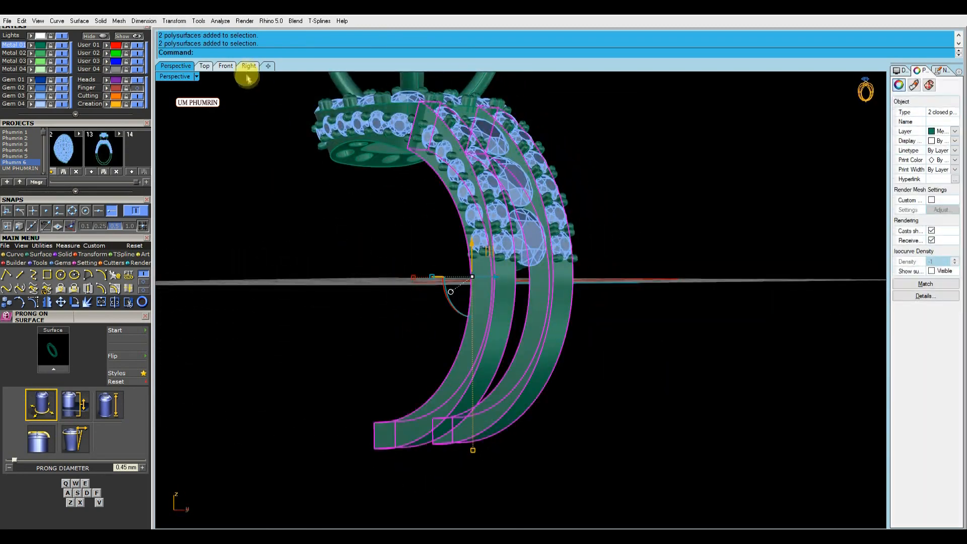
left_click(248, 66)
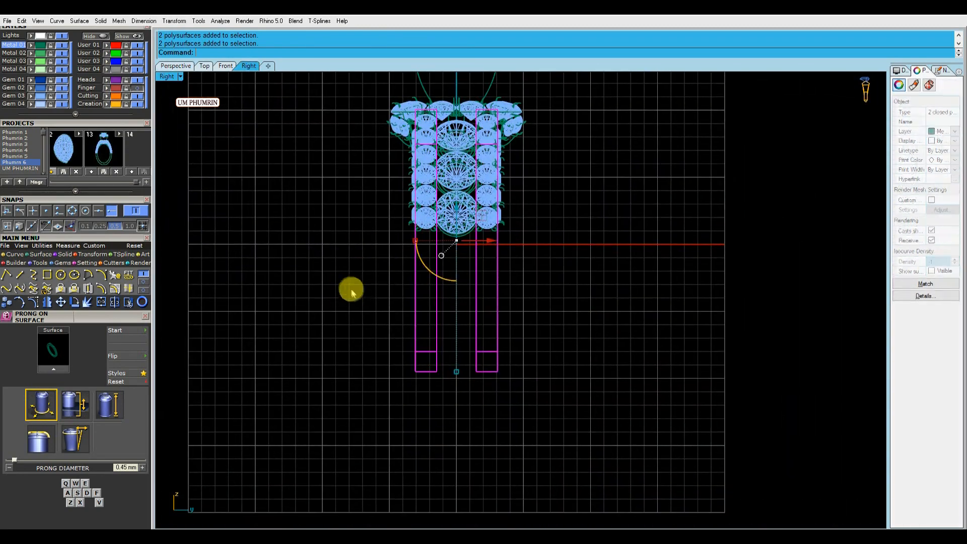
left_click(93, 254)
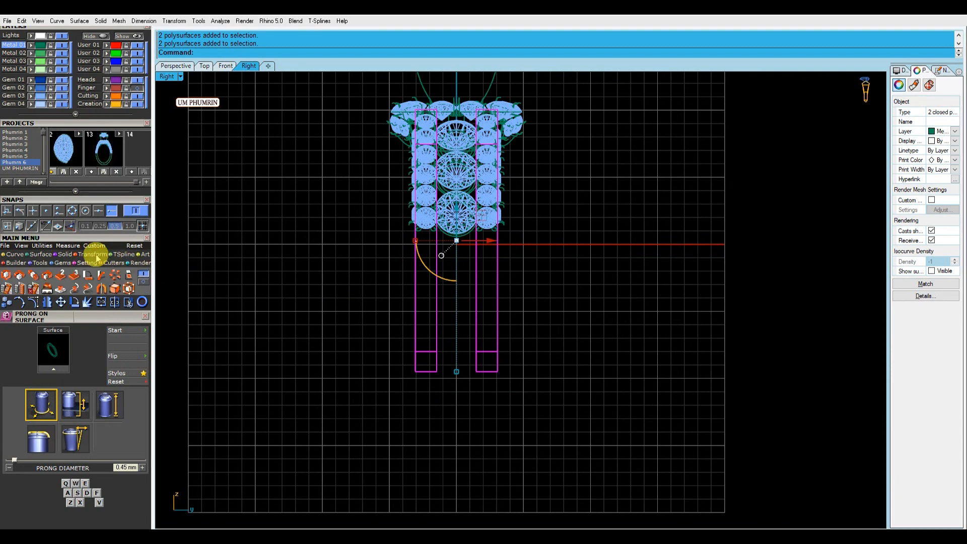
left_click(132, 287)
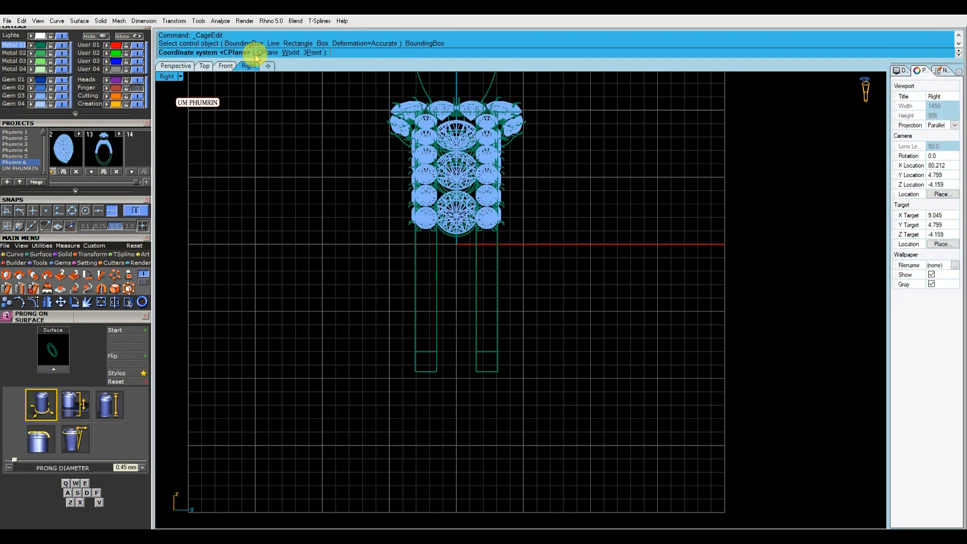
left_click_drag(407, 340, 514, 383)
scroll(407, 351, "up", 4)
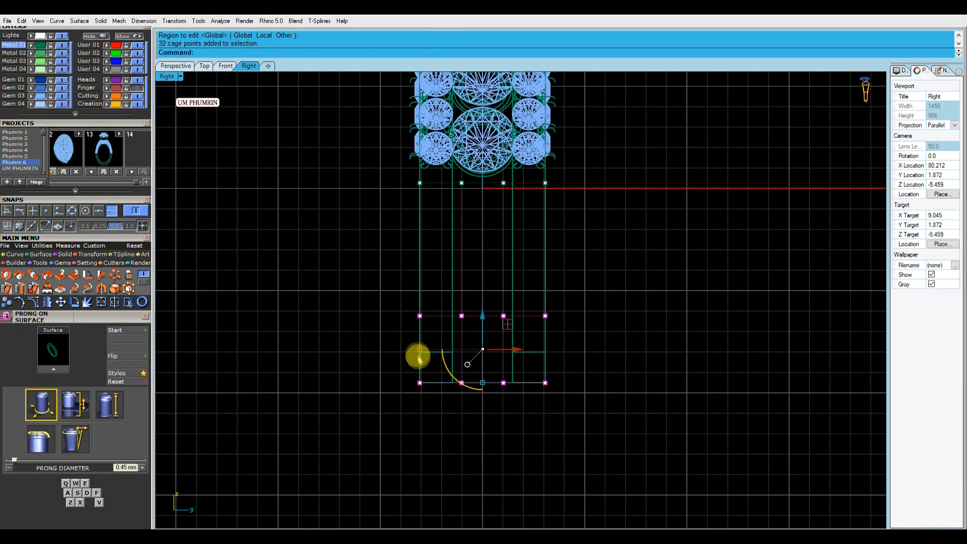
left_click_drag(431, 350, 430, 350)
left_click_drag(370, 353, 568, 411)
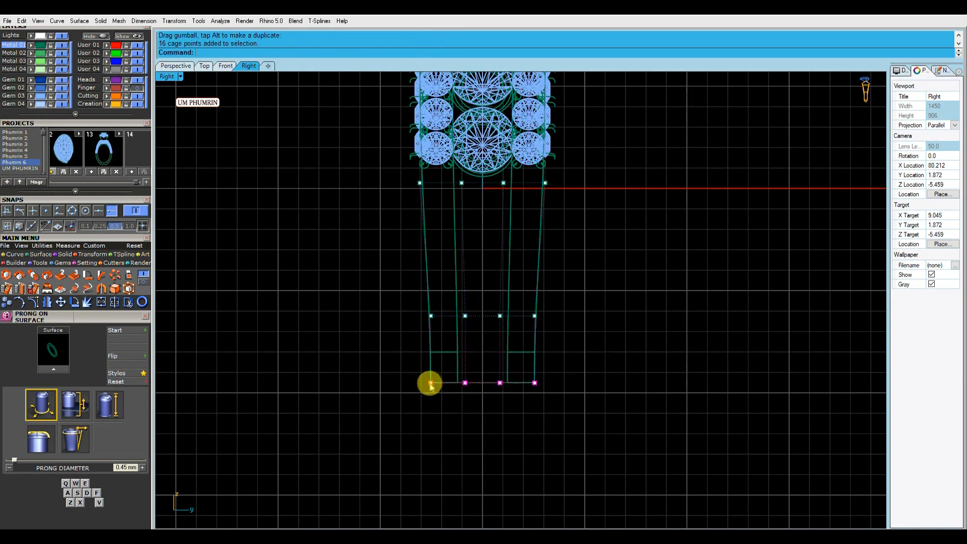
left_click_drag(439, 386, 438, 386)
- Scale the two middle rows of cage points to smooth the bands' taper below the side gems
scroll(410, 346, "down", 6)
scroll(403, 330, "up", 3)
left_click_drag(335, 308, 553, 375)
scroll(419, 351, "up", 4)
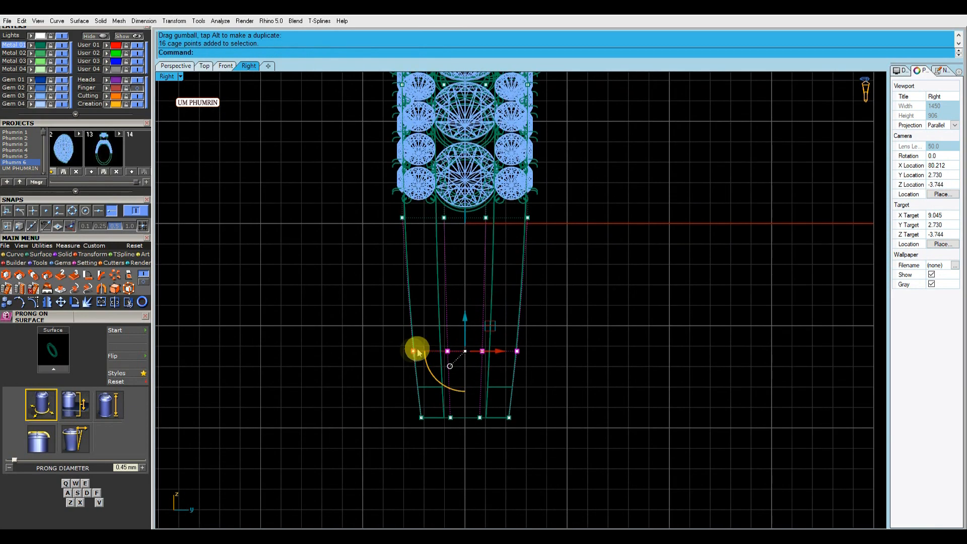
left_click_drag(415, 355, 415, 355)
left_click_drag(381, 215, 554, 236)
scroll(427, 219, "up", 3)
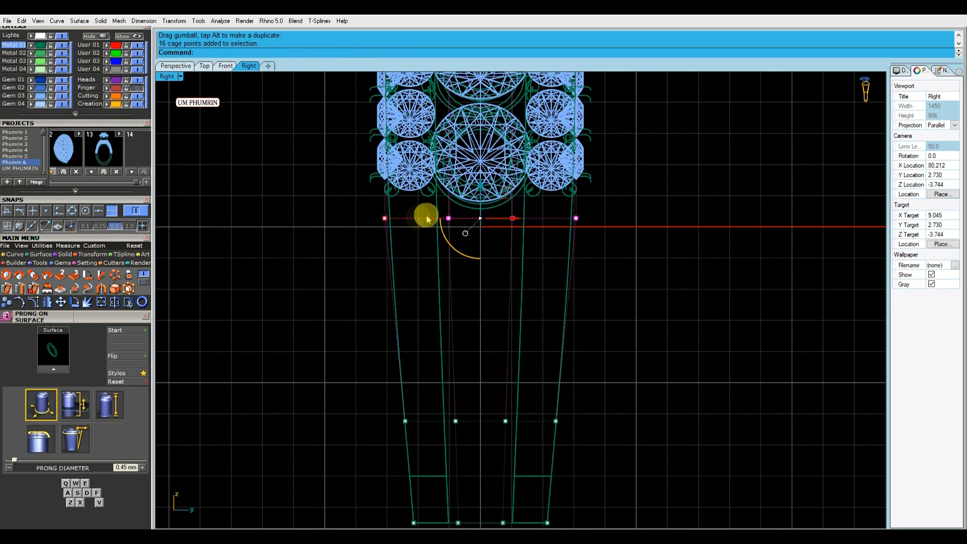
left_click_drag(382, 219, 381, 219)
scroll(388, 162, "up", 3)
- Finish editing the cage points and delete the cage from the tapered bands
scroll(446, 205, "down", 6)
key("Escape")
scroll(416, 300, "down", 6)
key("Escape")
right_click_drag(449, 298, 453, 306)
scroll(463, 316, "up", 4)
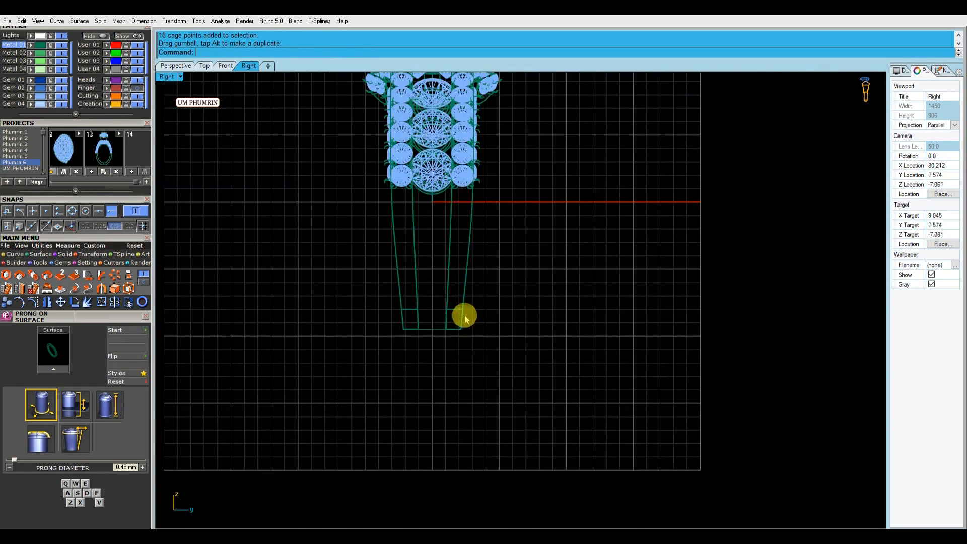
left_click(425, 330)
key("Delete")
- Cage-edit both tapered bands once more, adjust the lowest row of points slightly and delete the cage
right_click(343, 297)
mouse_move(550, 367)
left_mouse_down()
mouse_move(346, 310)
mouse_move(561, 379)
left_mouse_up()
left_click(248, 55)
scroll(391, 342, "up", 6)
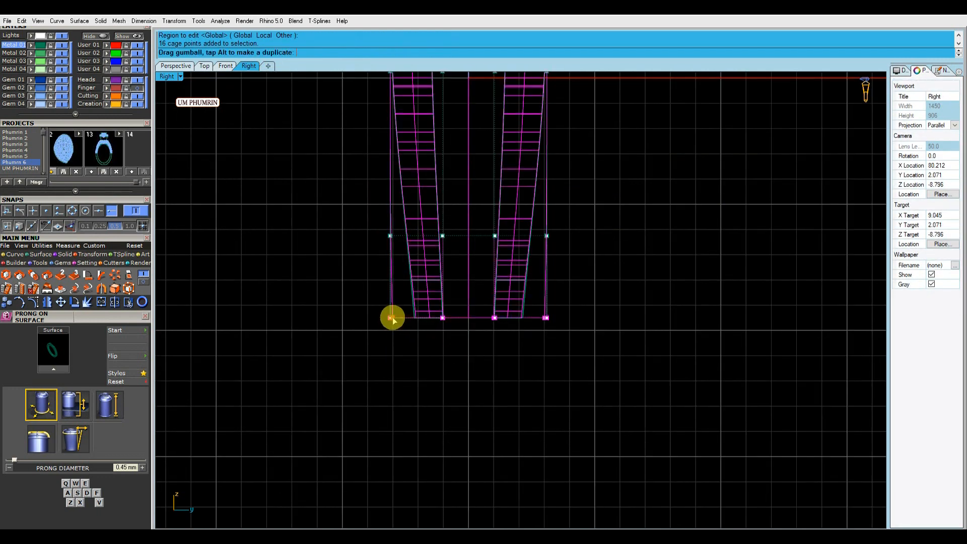
left_click(392, 307)
key("Delete")
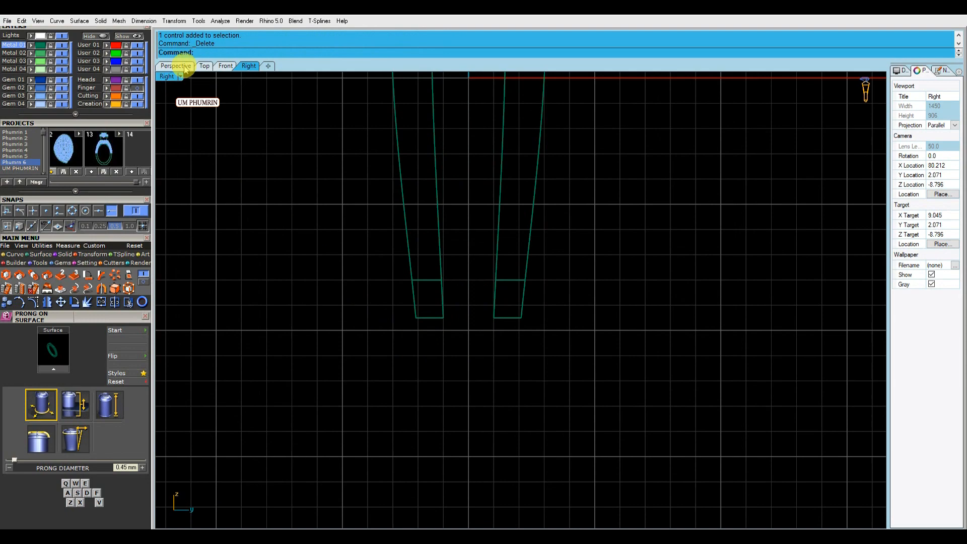
- Duplicate the outer edges of both tapered bands, loft one wide surface between them and delete the edge curves
left_click(183, 66)
mouse_move(457, 211)
right_mouse_down()
mouse_move(387, 230)
mouse_move(445, 225)
mouse_move(354, 278)
mouse_move(377, 242)
right_mouse_up()
type("dge")
key("Return")
left_click(411, 280)
key("Return")
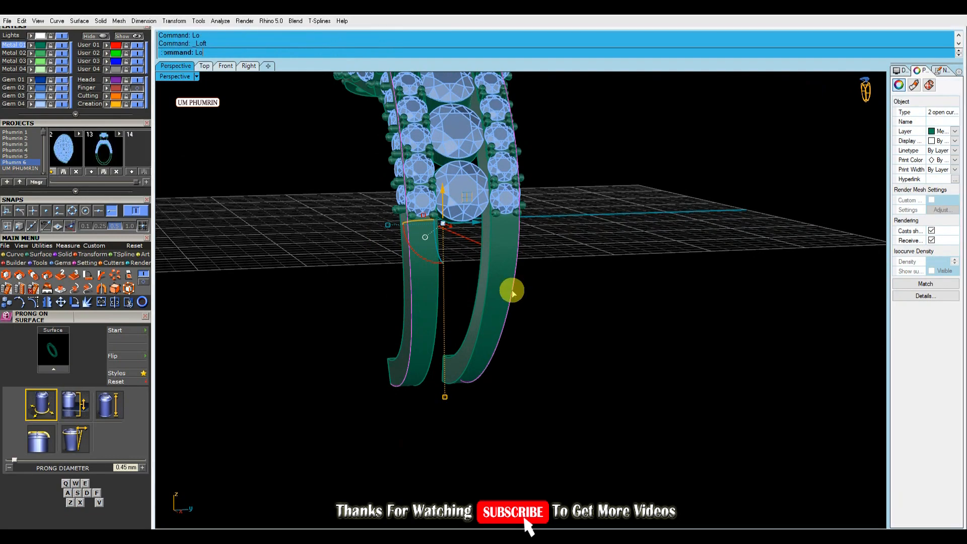
key("Delete")
- Try to thicken the wide outer loft into a solid band
left_click(499, 272)
right_click_drag(498, 272, 533, 282)
type("O3")
key("Return")
key("Return")
scroll(401, 347, "up", 6)
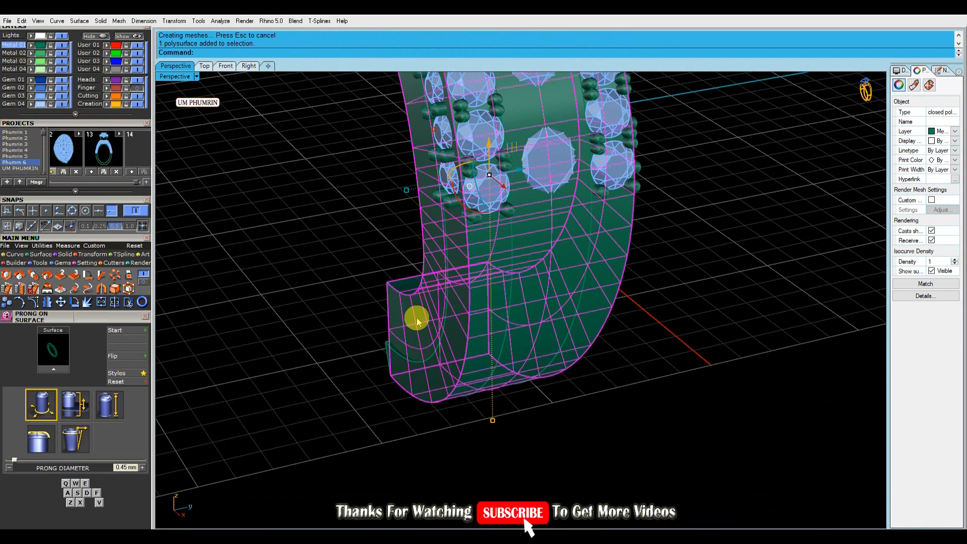
- Duplicate the inner edges of both tapered bands, loft a wide inner surface between them and delete the curves
type("D1")
key("Return")
right_click_drag(345, 295, 415, 272)
left_click(485, 298)
right_click_drag(485, 298, 475, 333)
left_click(469, 331)
key("Return")
type("lo")
key("Return")
key("Return")
key("Delete")
- Isolate the wide inner and outer lofts, duplicate their borders and draw a line joining their upper end corners
left_click(464, 346)
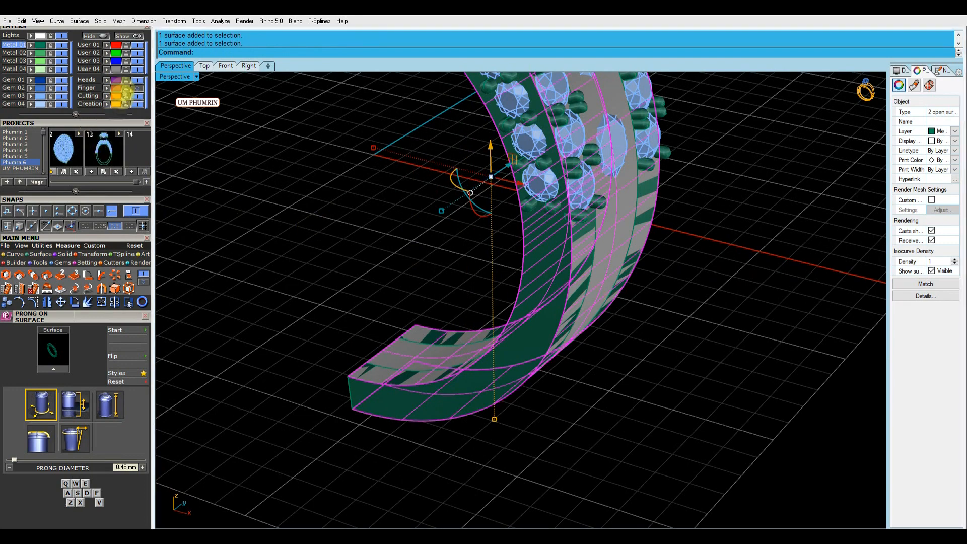
right_click(96, 37)
scroll(504, 308, "down", 6)
right_click_drag(504, 307, 448, 250)
key("ctrl+a")
type("d: ")
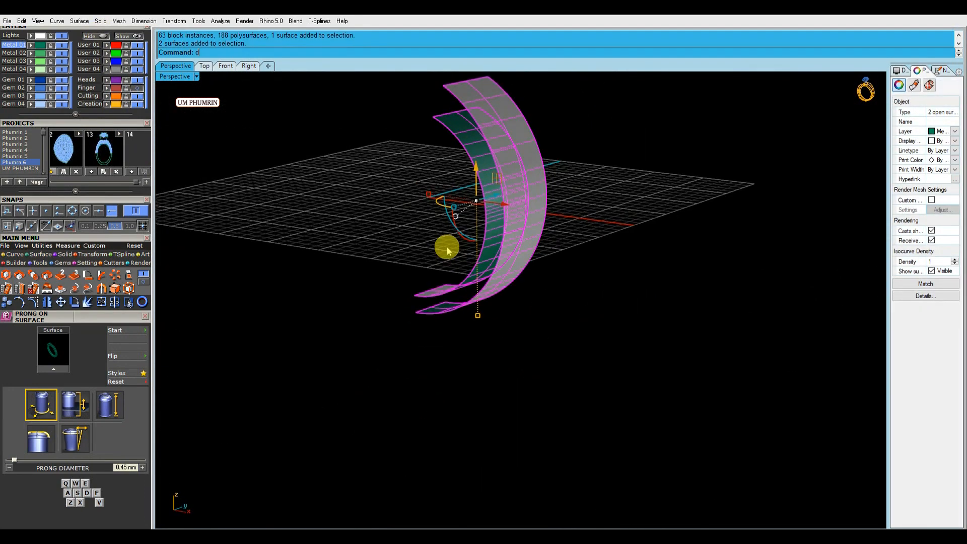
type("l")
key("Return")
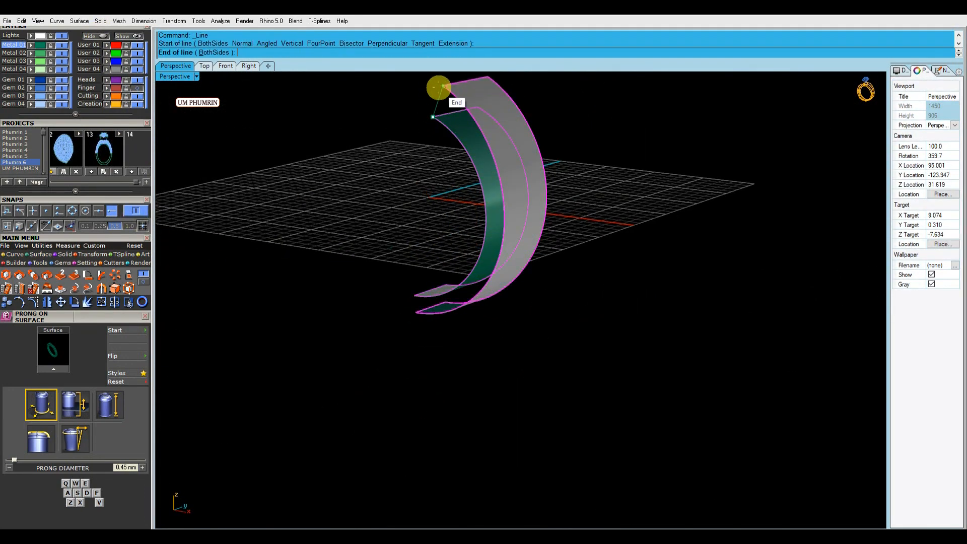
left_click(440, 88)
- Sweep the connecting line along the wide surfaces' borders, delete the curves and join everything into a closed solid
left_click(440, 97, "shift")
type("s2")
key("Return")
key("Return")
key("Delete")
left_click_drag(650, 352, 397, 206)
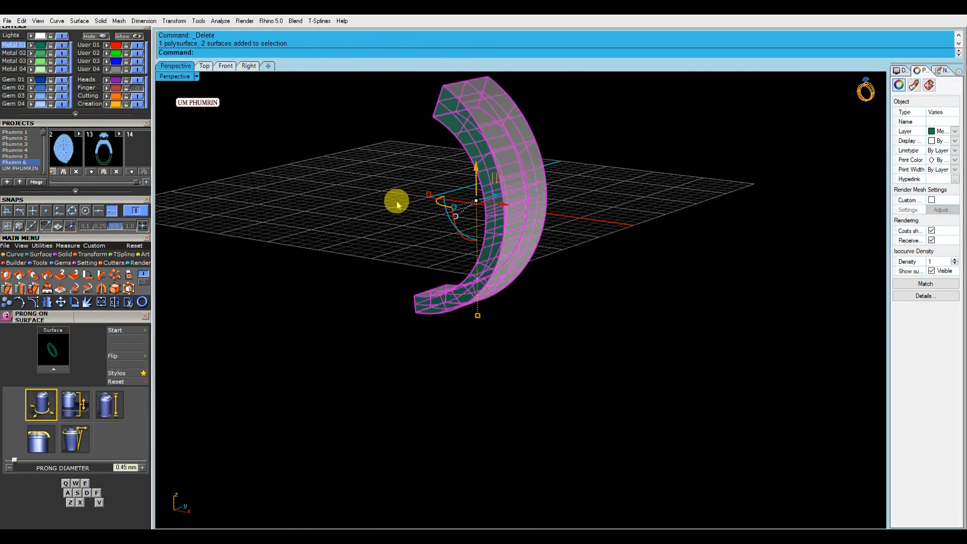
key("ctrl+j")
left_click(933, 272)
left_click(312, 166)
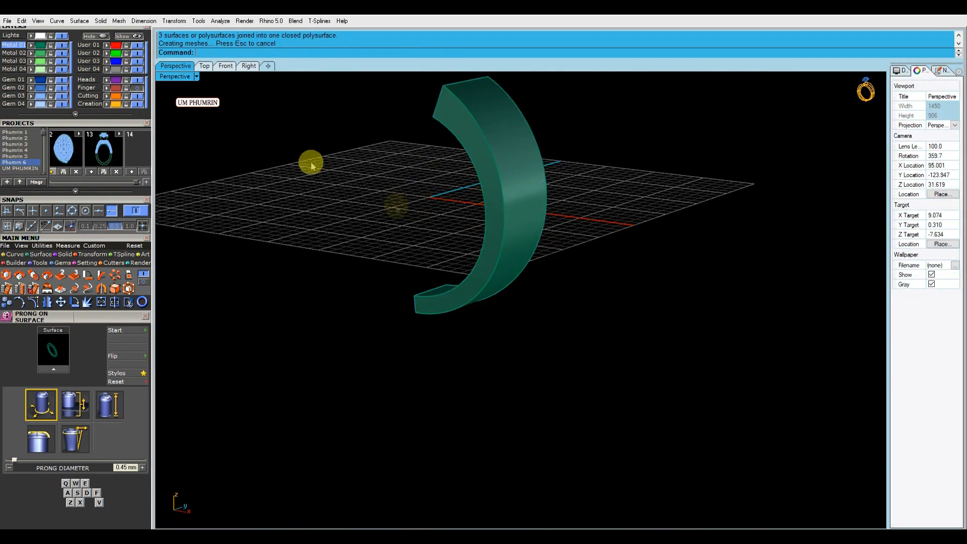
- Show all hidden objects and set the Front view to Ghosted display around the lowest side gems
left_click(136, 37)
left_click(521, 213)
left_click(226, 66)
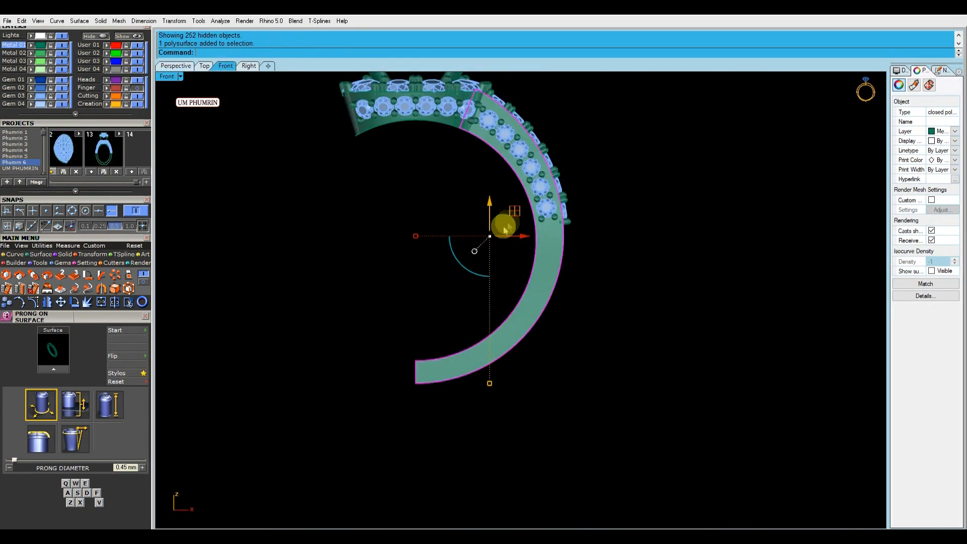
left_click(167, 76)
left_click(214, 61)
scroll(562, 244, "up", 5)
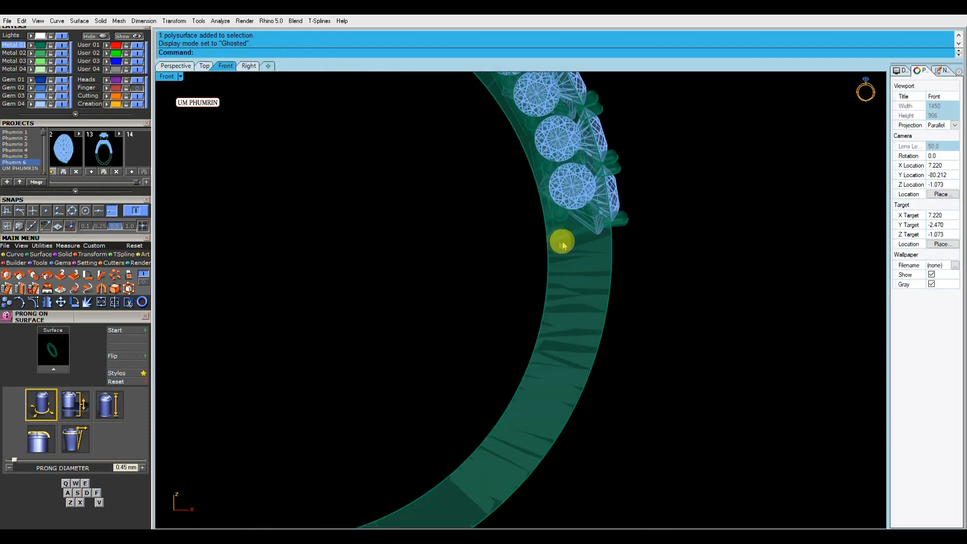
right_click_drag(562, 244, 485, 237)
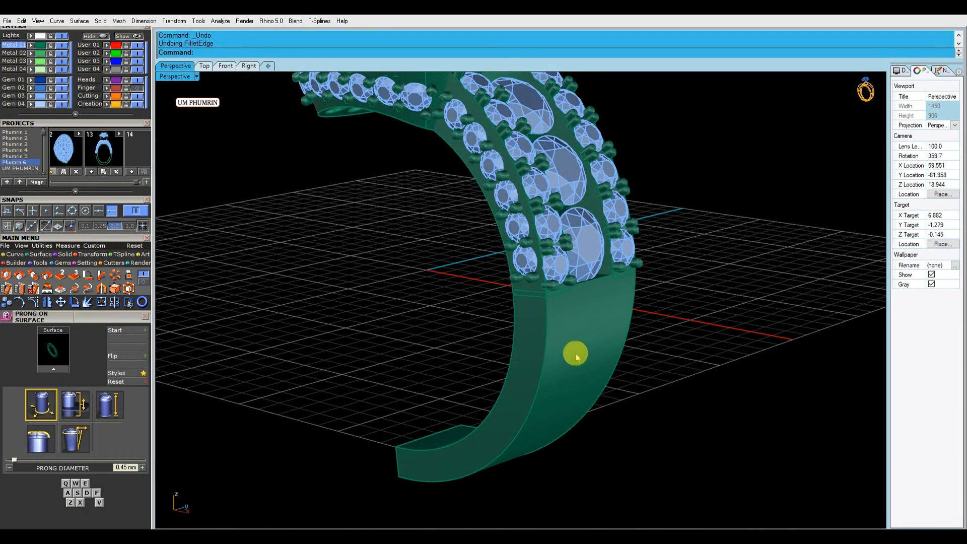
- Isolate the shortened wide band below the gems and choose its edges for a 0.3 fillet
left_click(576, 353)
right_click(98, 37)
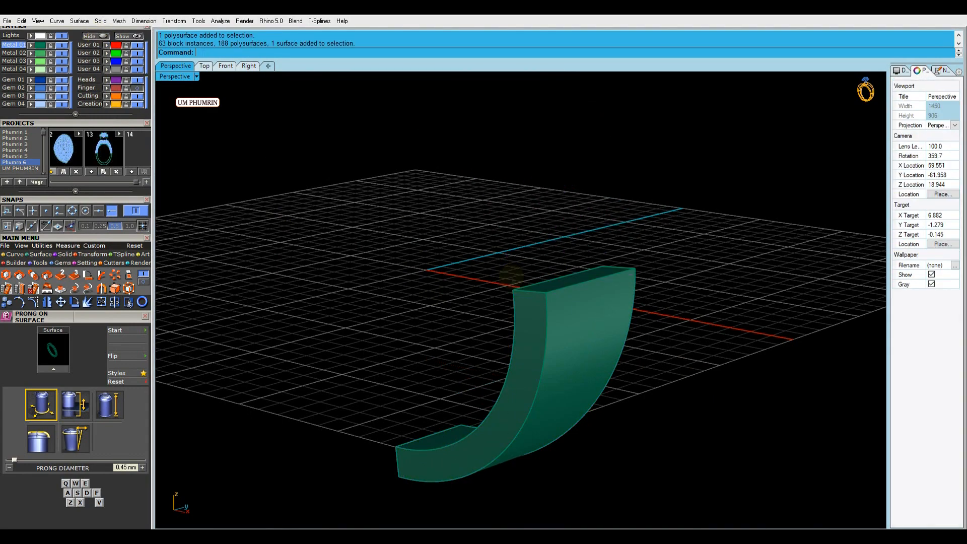
left_click_drag(743, 412, 488, 347)
right_click_drag(594, 313, 519, 302)
left_click_drag(561, 249, 541, 308)
key("Return")
- Set the fillet handles at the lower band's upper end corners to radius 0
scroll(506, 291, "up", 7)
right_click_drag(509, 291, 516, 341)
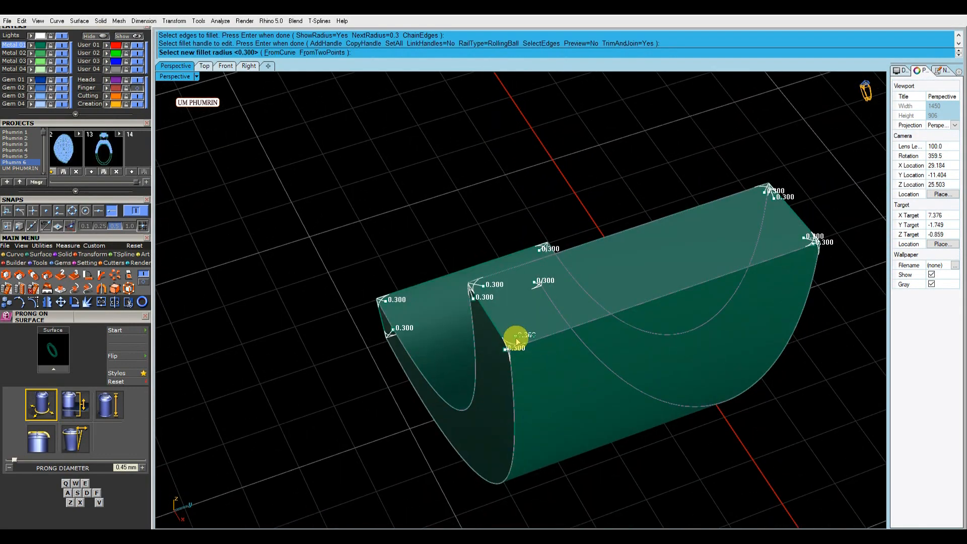
type("0")
key("Return")
left_click(481, 288)
type("0")
key("Return")
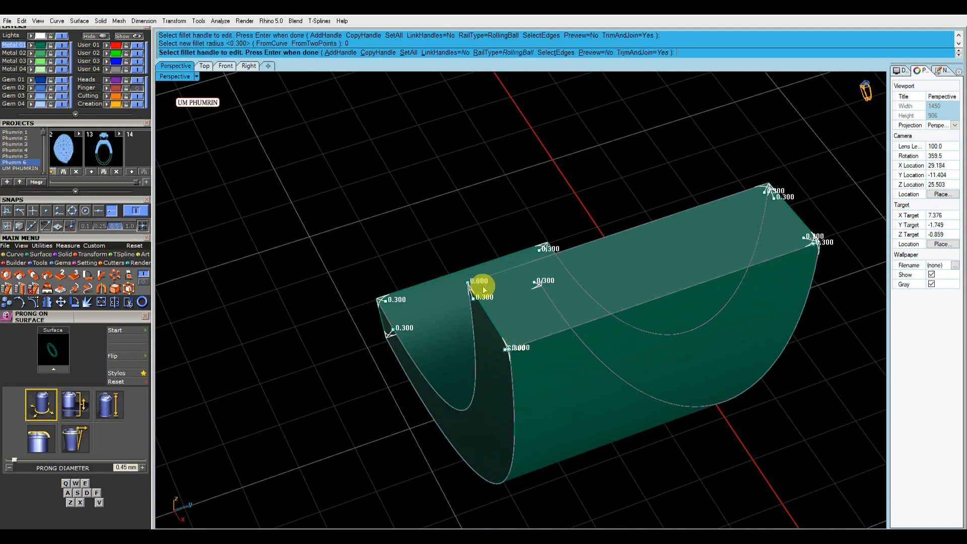
right_click_drag(760, 208, 771, 214)
left_click(769, 212)
type("0")
key("Return")
- Set the fillet handles on the lower band's outer long edges to radius 0.1 and apply the fillet
right_click_drag(809, 284, 613, 229)
left_click(490, 222)
type(".1")
key("Return")
right_click_drag(490, 217, 551, 270)
left_click(551, 269)
type(".1")
key("Return")
key("Return")
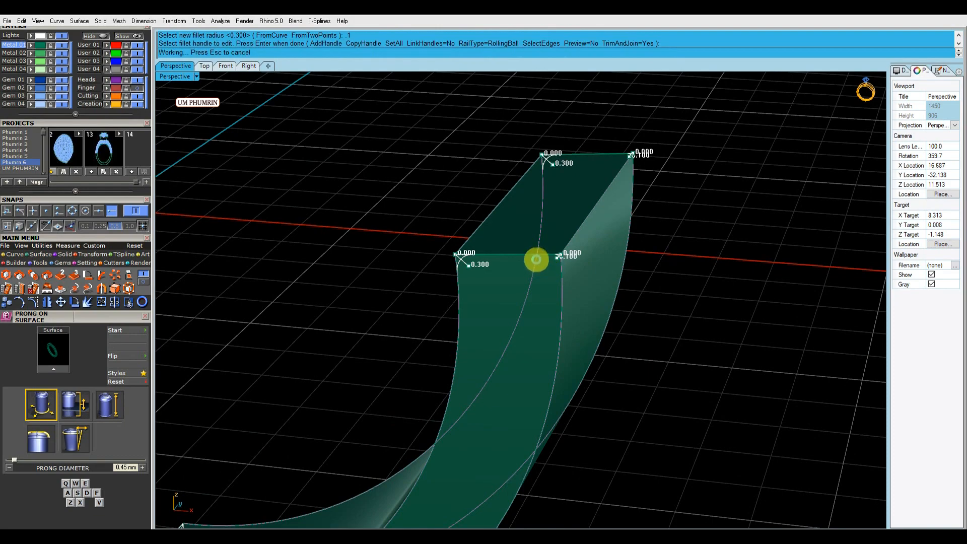
- Show all hidden objects around the filleted lower band
scroll(548, 230, "down", 6)
right_click_drag(548, 230, 506, 267)
left_click(506, 267)
left_click(133, 38)
left_click(369, 193)
scroll(369, 193, "down", 5)
right_click_drag(370, 194, 482, 268)
- Create gem cutters for one side row of gems with a lower depth of -327% and a lower seat size of 50%
scroll(490, 233, "up", 4)
scroll(528, 231, "up", 3)
right_click_drag(528, 231, 524, 285)
scroll(525, 274, "down", 3)
left_click(513, 214)
key("F6")
right_click_drag(436, 321, 512, 225)
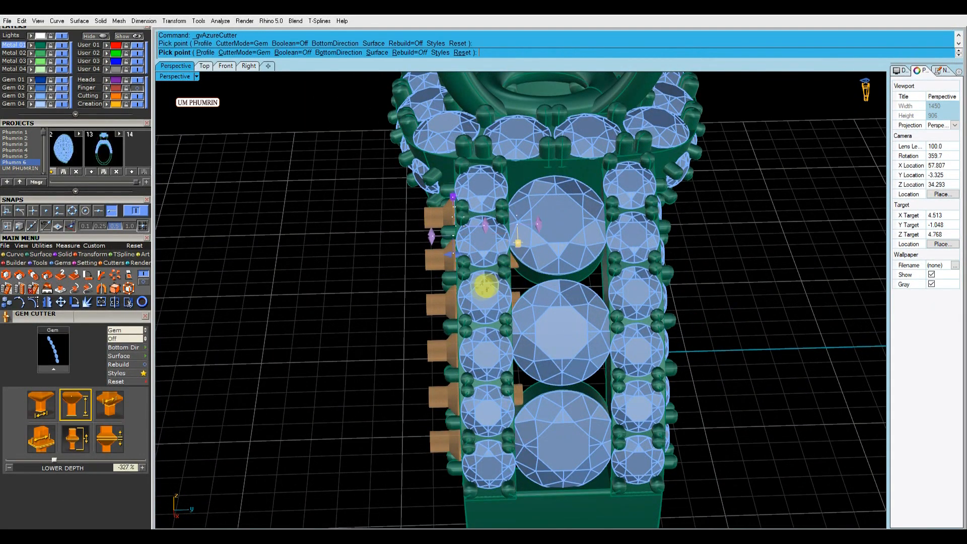
right_click_drag(493, 280, 455, 272)
left_click(109, 405)
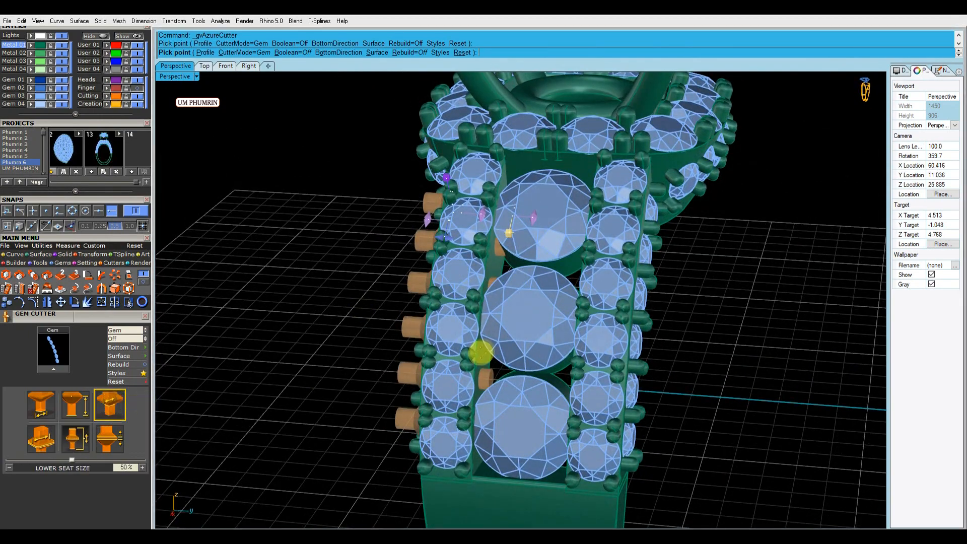
right_click_drag(463, 364, 550, 334)
right_click(550, 332)
- Mirror the six side-gem cutters to the opposite side of the shank
right_click_drag(492, 318, 514, 285)
left_click(504, 289)
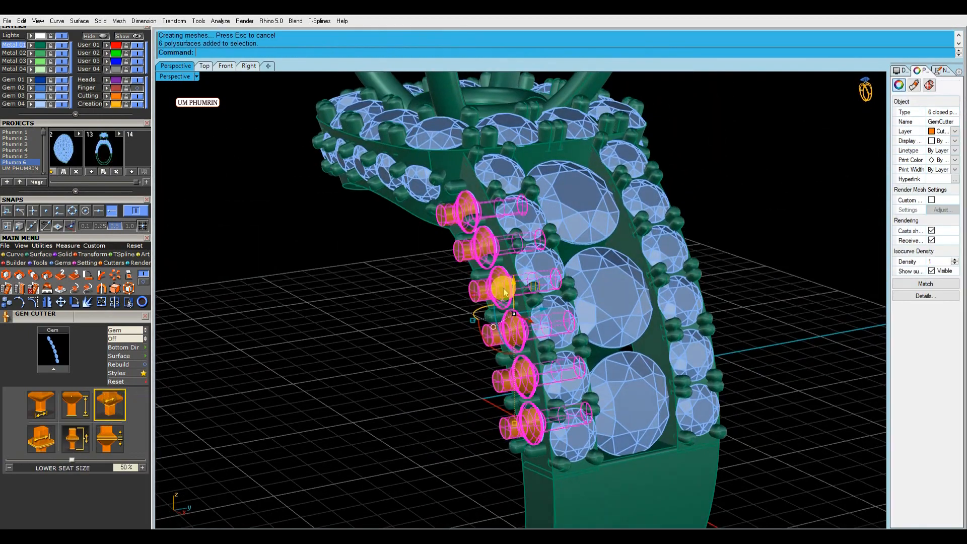
right_click_drag(610, 298, 643, 345)
- Subtract both sets of side-gem cutters from the two gem-set bands and delete the cutters
left_click(525, 365)
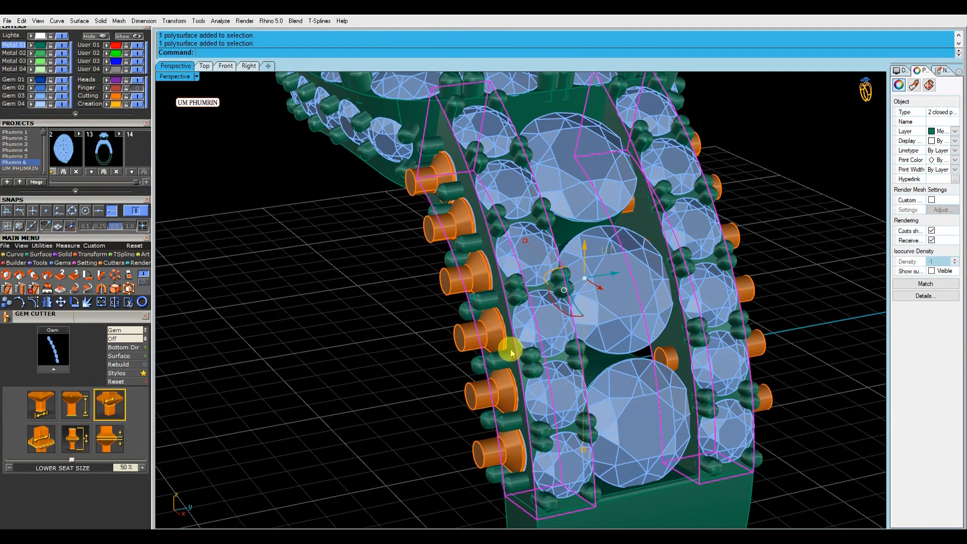
key("Return")
left_click(477, 340)
left_click(751, 288)
right_click(784, 286)
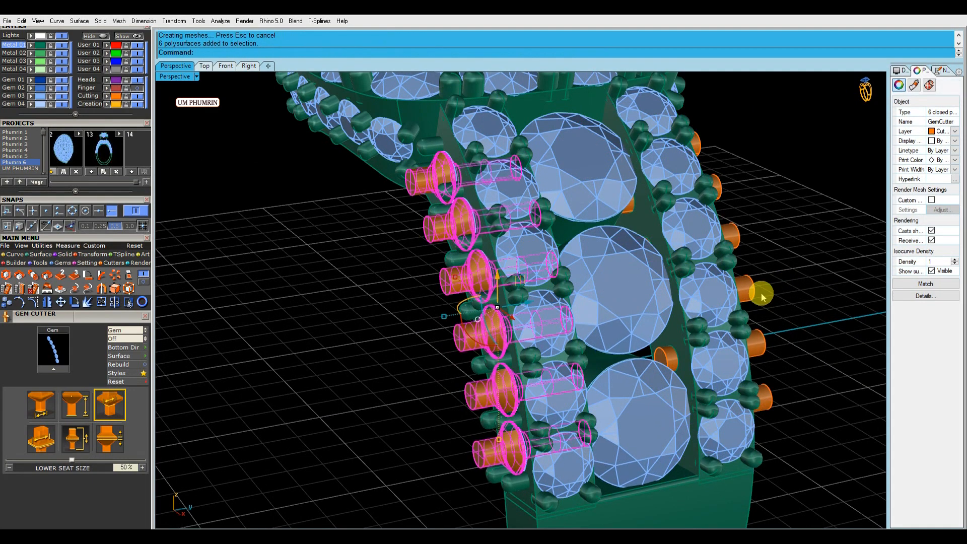
left_click(755, 291)
right_click(688, 288)
- Create cutters for the two upper rows of small gems with a lower depth of -460% and a lower seat size of 45%
left_click(715, 293)
left_click(529, 322)
key("Return")
right_click_drag(533, 328, 560, 338)
left_click_drag(560, 331, 531, 334)
right_click_drag(531, 334, 424, 316)
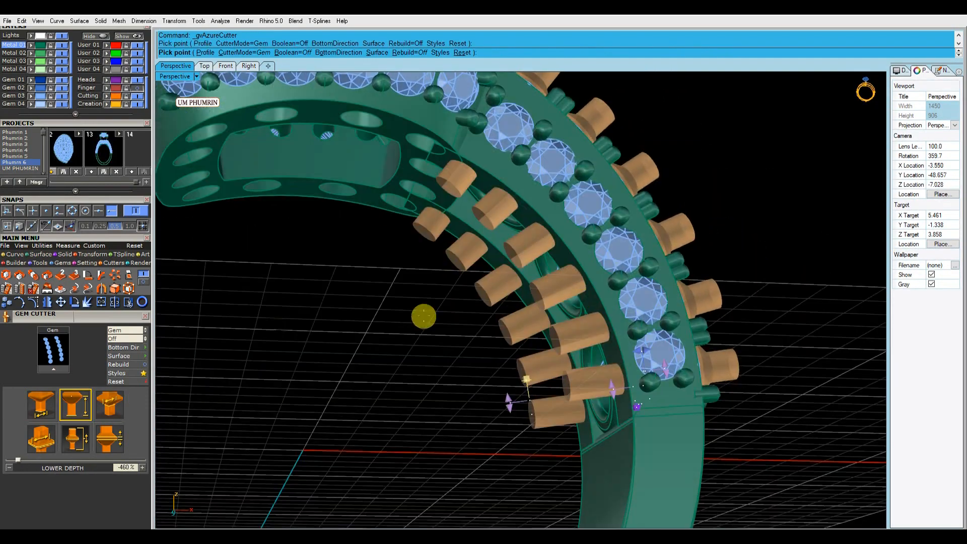
left_click(42, 412)
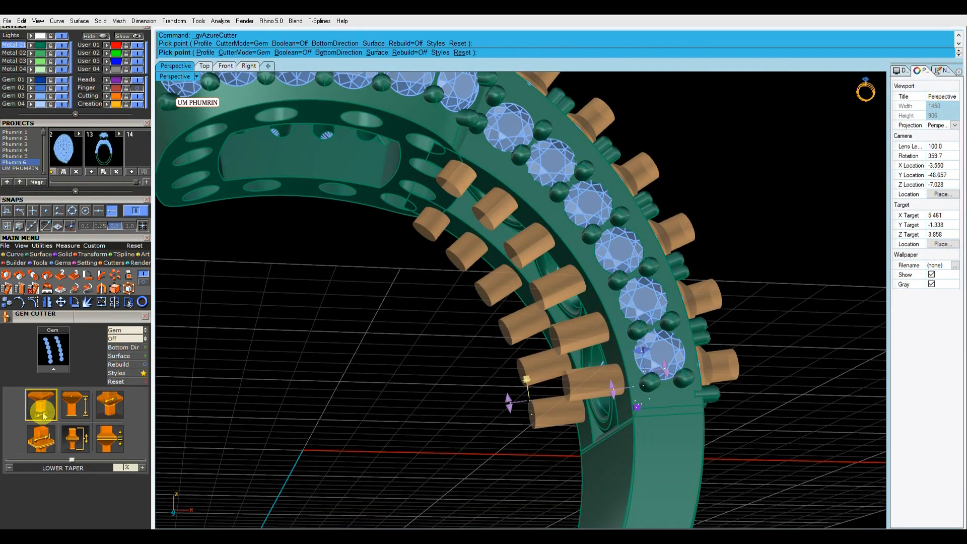
left_click(106, 409)
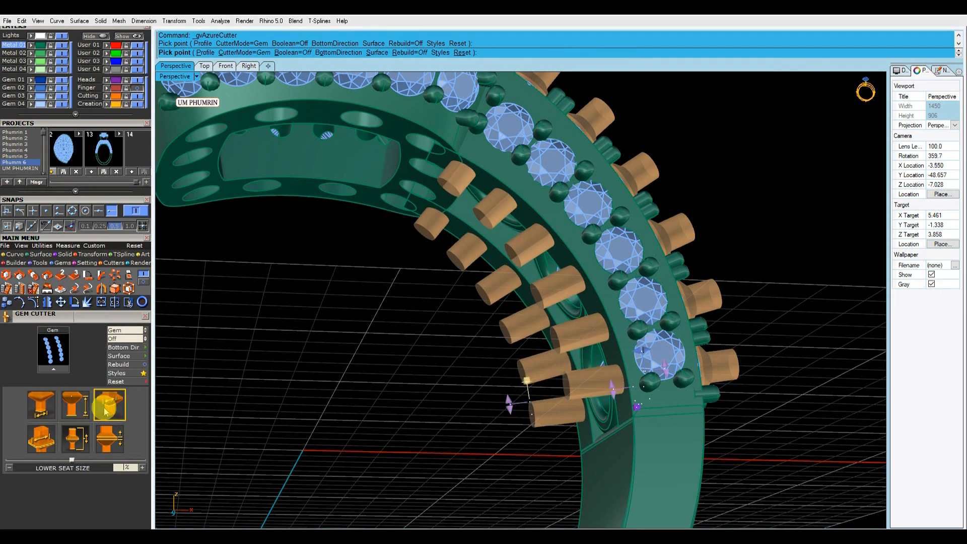
key("Return")
right_click(384, 382)
- Subtract the twelve upper-row cutters from both gem-set bands and delete them
left_click(627, 388)
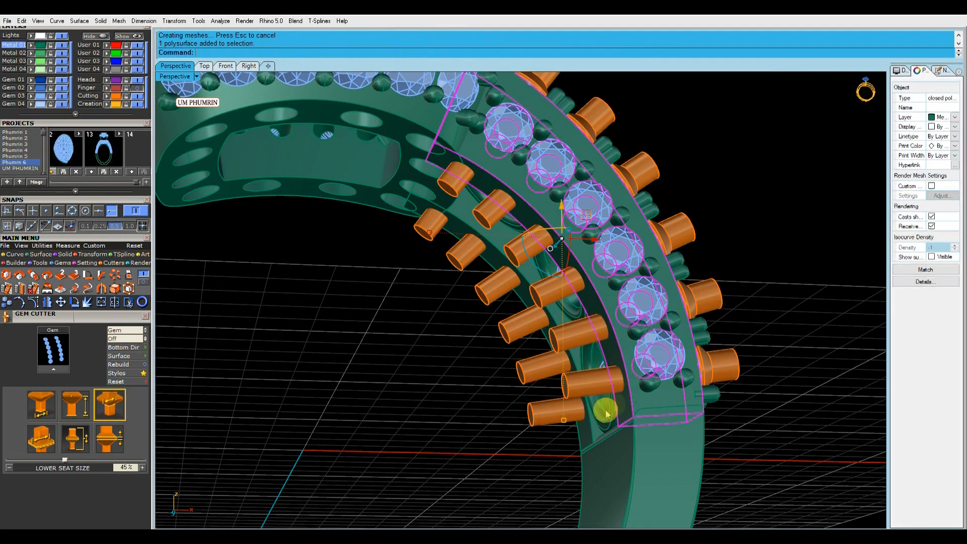
left_click(591, 422, "shift")
key("Return")
left_click(589, 384)
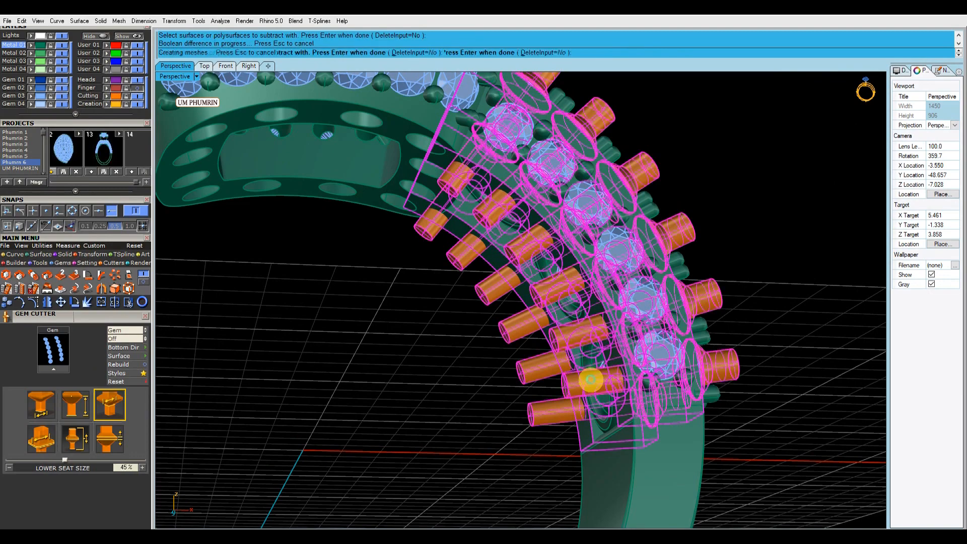
right_click_drag(711, 307, 703, 314)
- Toggle the Gem 03 layer off and on to examine the holes cut through the shank bands
right_click_drag(638, 351, 561, 214)
scroll(549, 334, "up", 2)
scroll(552, 342, "down", 2)
scroll(561, 214, "up", 4)
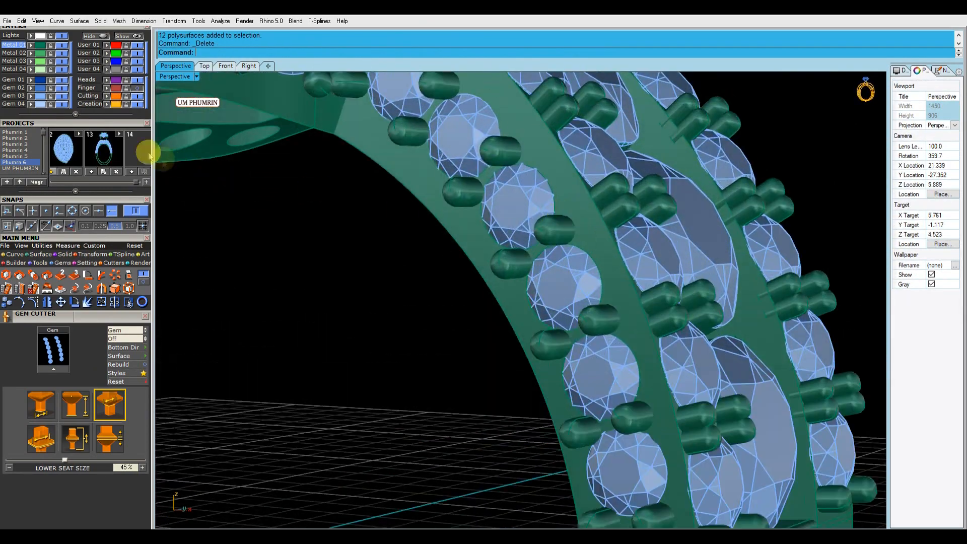
left_click(64, 96)
right_click_drag(508, 232, 551, 233)
scroll(585, 261, "down", 5)
right_click_drag(585, 262, 636, 304)
scroll(484, 280, "down", 5)
scroll(638, 303, "down", 1)
left_click_drag(688, 421, 563, 287)
right_click_drag(563, 287, 619, 256)
left_click(587, 277)
left_click(665, 225)
left_click(63, 97)
left_click_drag(578, 239, 556, 172)
- Shift the row of six side gems slightly outward from the band, undoing the first move attempt
left_click(660, 237)
right_click_drag(661, 237, 500, 281)
scroll(507, 255, "up", 4)
left_click(507, 256)
scroll(496, 273, "up", 6)
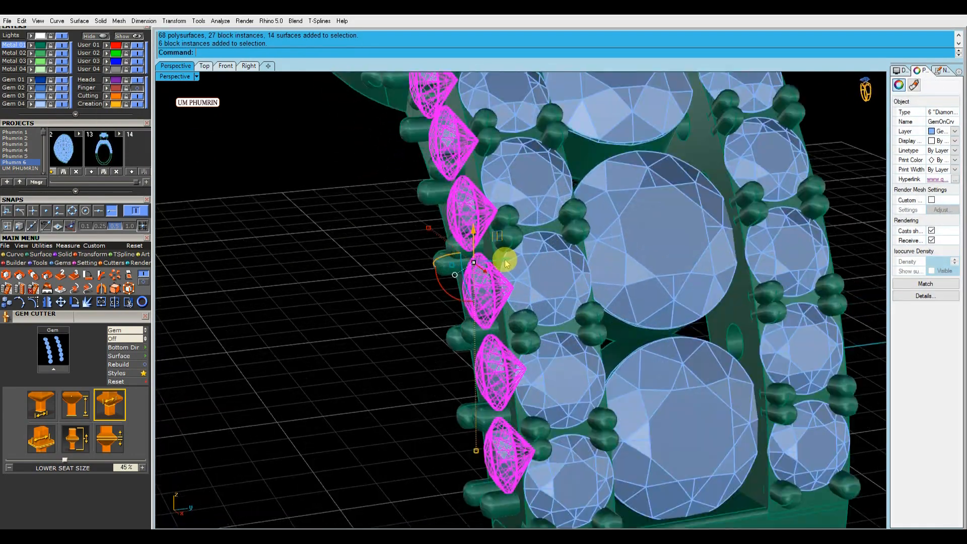
left_click_drag(504, 260, 504, 261)
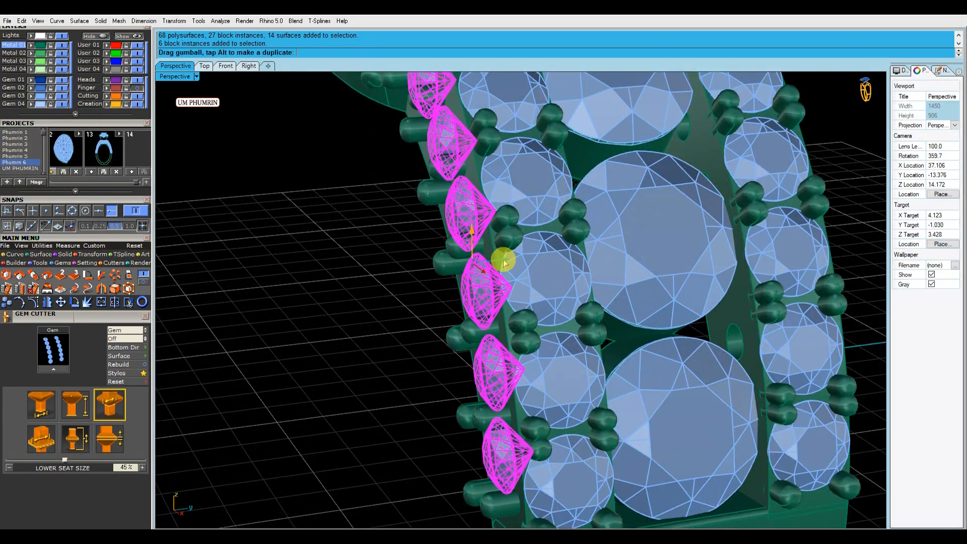
left_click(388, 320)
key("ctrl+z")
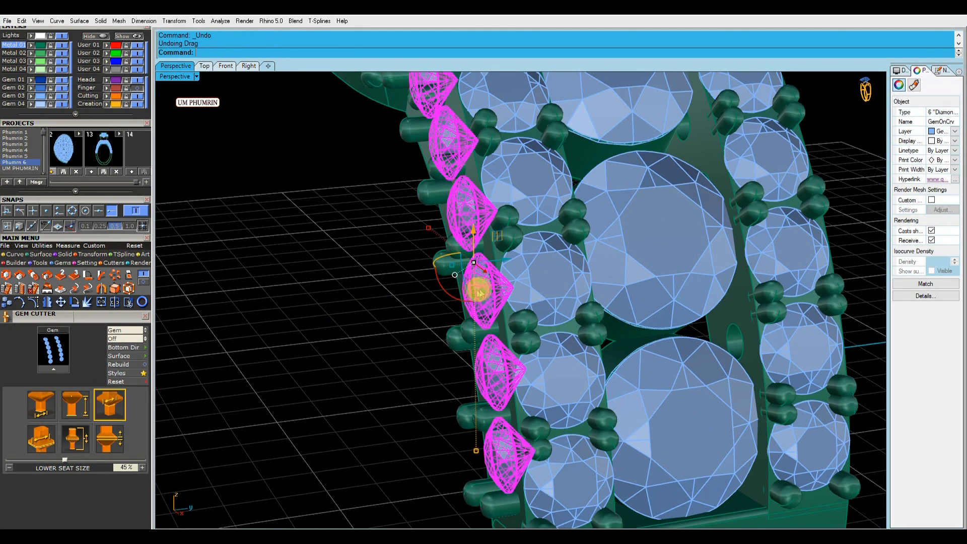
scroll(473, 287, "up", 3)
left_click_drag(477, 264, 471, 260)
key("Delete")
scroll(383, 332, "down", 5)
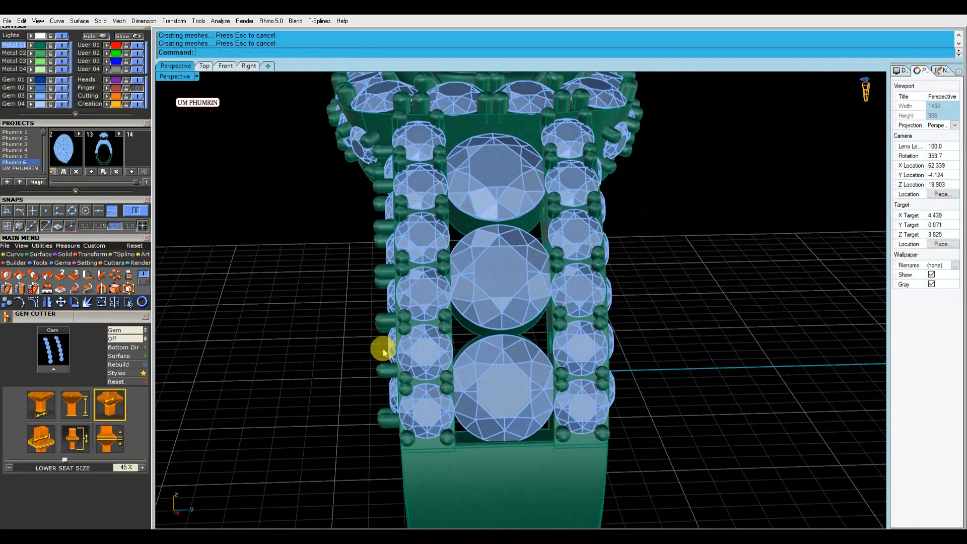
- Replace the opposite side's gem row with a mirrored copy of the adjusted side gems
right_click_drag(412, 344, 513, 322)
left_click(517, 338)
left_click(476, 335)
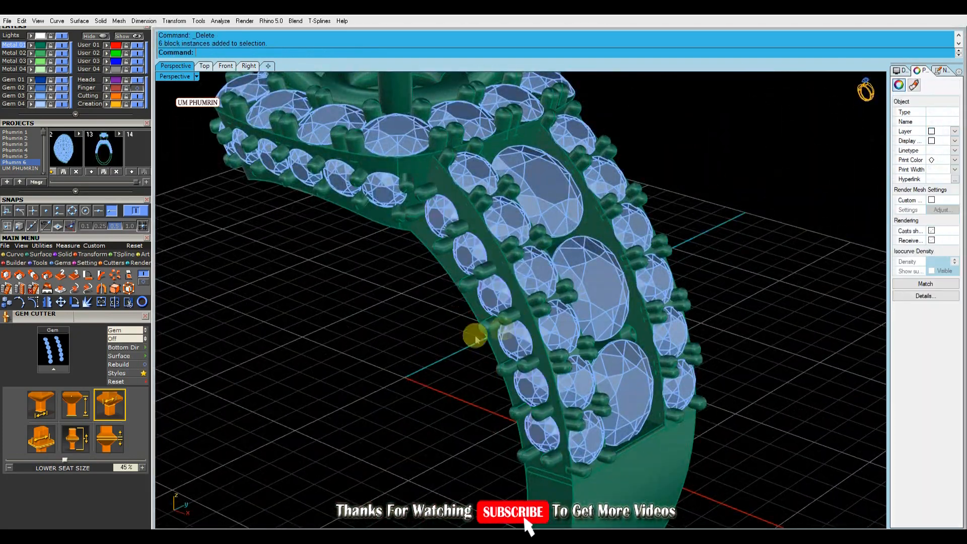
left_click(485, 329)
right_click(484, 330)
left_click(504, 326, "shift")
right_click_drag(507, 326, 470, 336)
key("ctrl+m")
- Mirror the finished half shank with its gems and prongs to complete the other half of the ring
right_click_drag(580, 341, 688, 315)
left_click(759, 350)
scroll(735, 342, "down", 4)
scroll(647, 341, "up", 4)
scroll(689, 317, "down", 5)
left_click_drag(786, 460, 649, 300)
right_click_drag(650, 301, 639, 257)
key("ctrl+m")
left_click(741, 273)
- Switch to the four-viewport layout, set every viewport to Working Shade display and frame the completed ring
scroll(675, 289, "down", 5)
right_click_drag(695, 297, 593, 311, "shift")
key("Return")
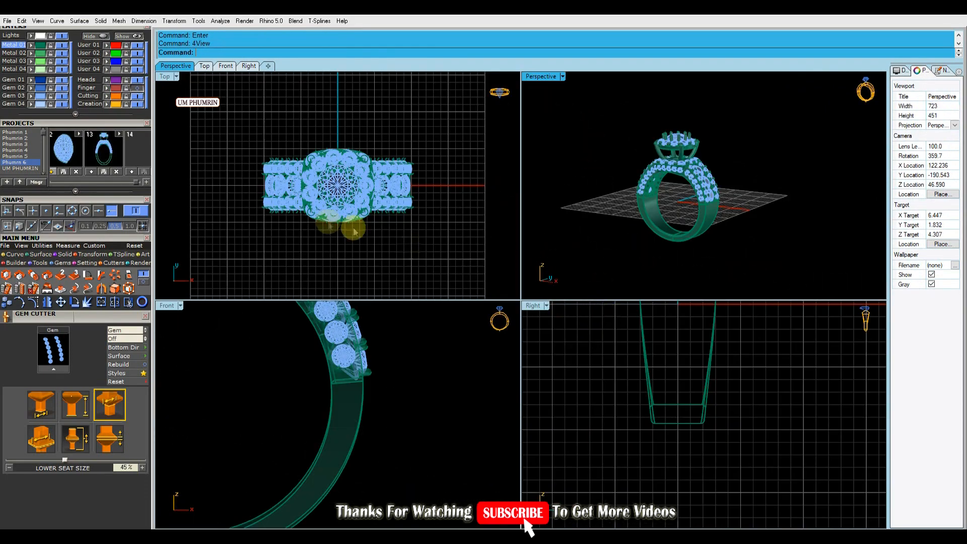
left_click(166, 76)
left_click(243, 388)
right_click(439, 377)
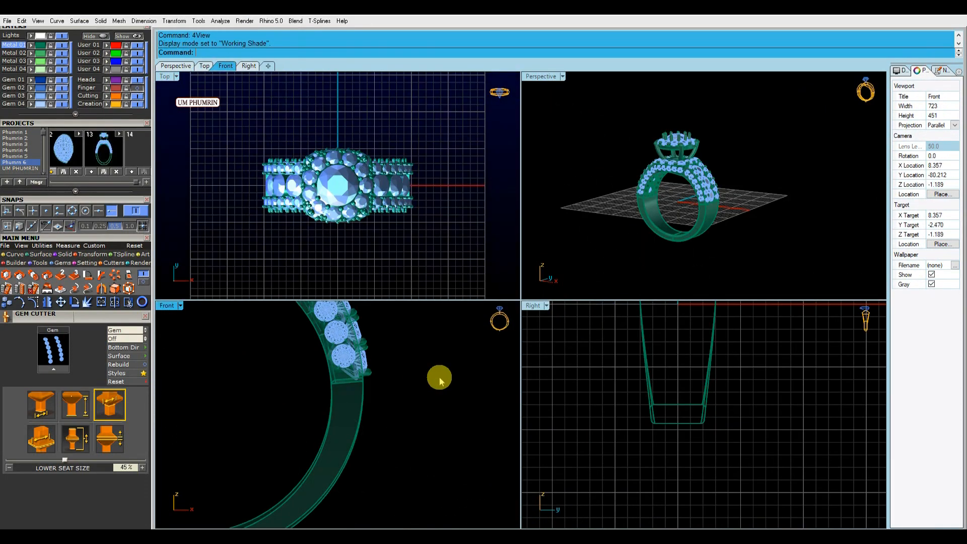
right_click(633, 397)
scroll(660, 383, "down", 8)
right_click(633, 182)
right_click_drag(647, 182, 632, 193)
scroll(635, 194, "down", 2)
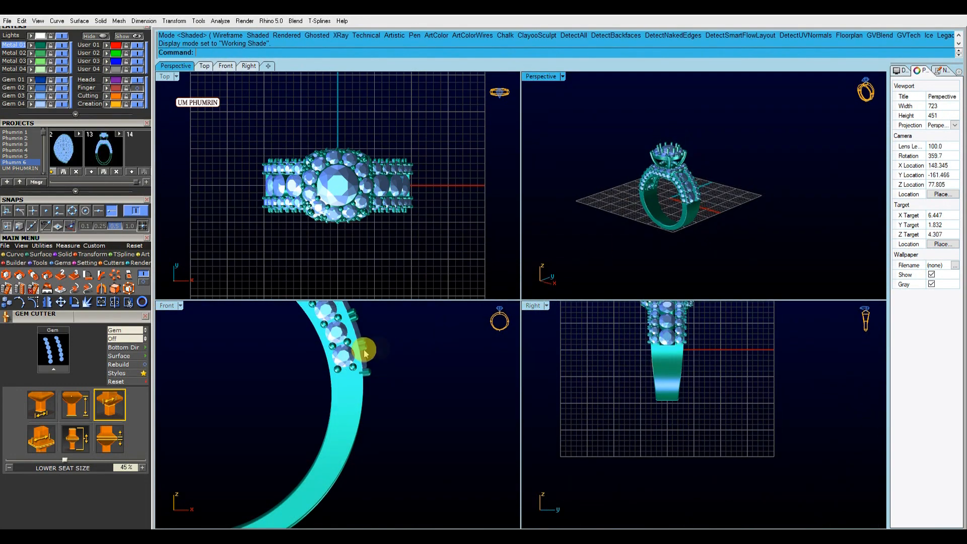
scroll(379, 383, "down", 8)
right_click_drag(399, 428, 432, 479)
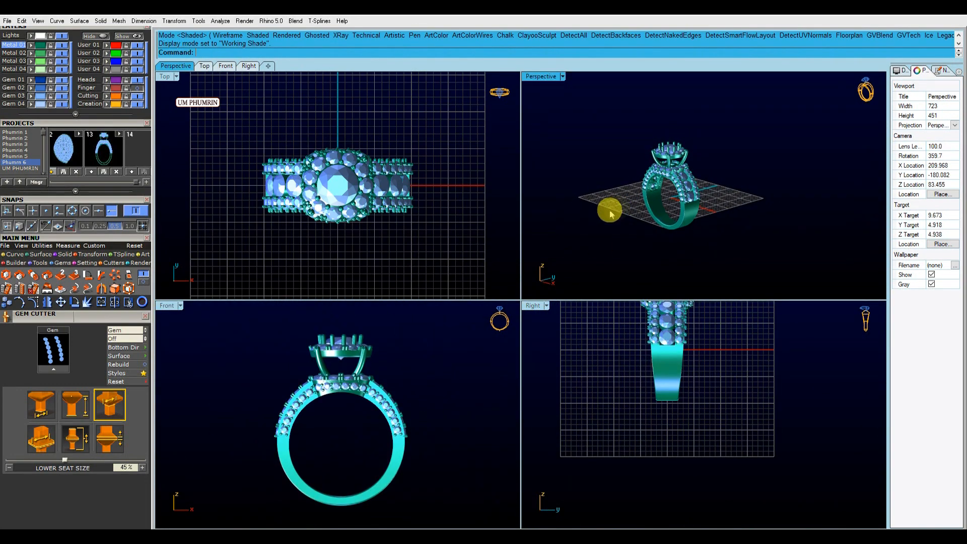